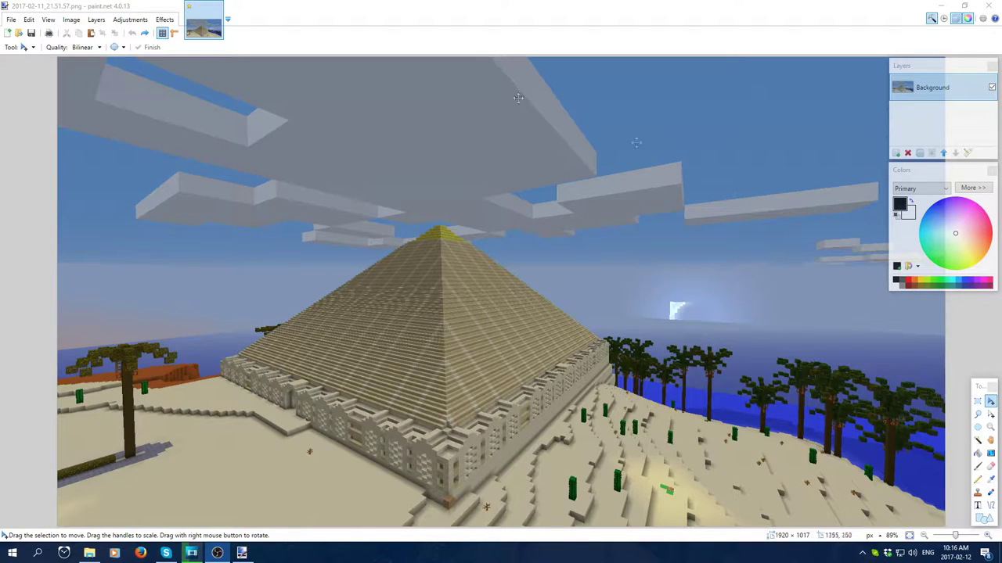
- Open the Effects menu over the Minecraft pyramid screenshot
{"action": "left_click", "coordinate": [165, 20]}
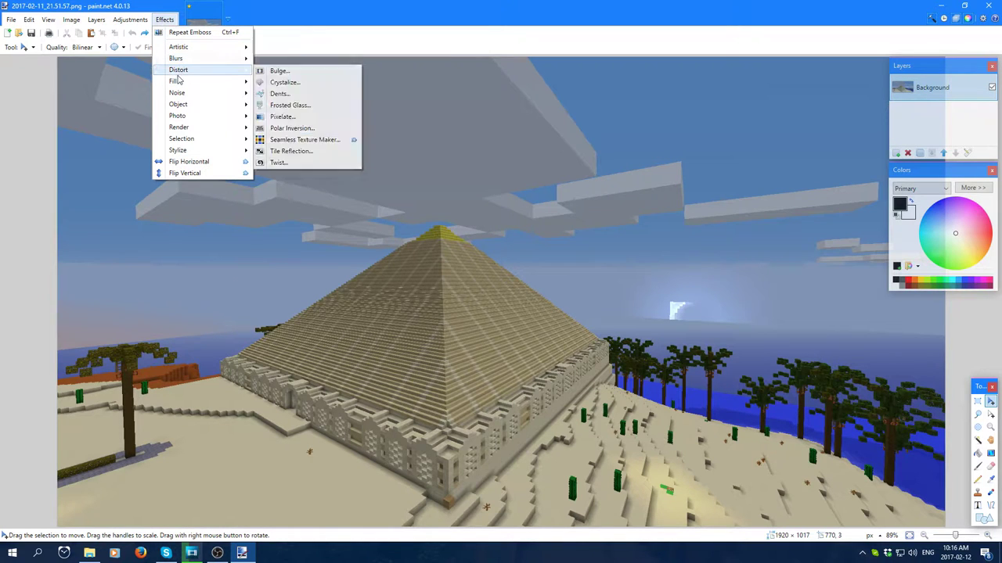
- Browse the Object, Stylize, Noise and Blurs effect submenus, ending on Artistic
{"action": "mouse_move", "coordinate": [178, 108]}
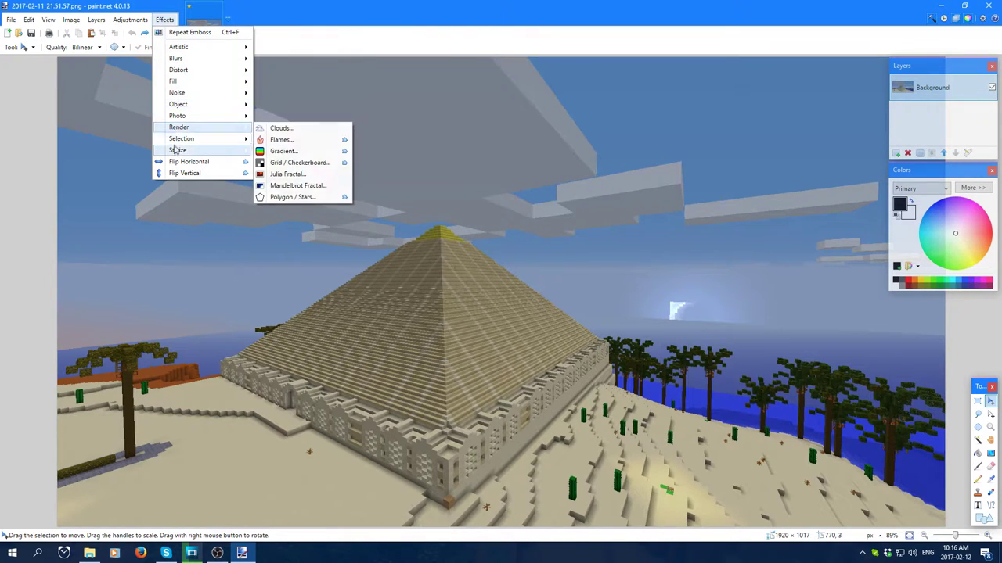
{"action": "mouse_move", "coordinate": [175, 153]}
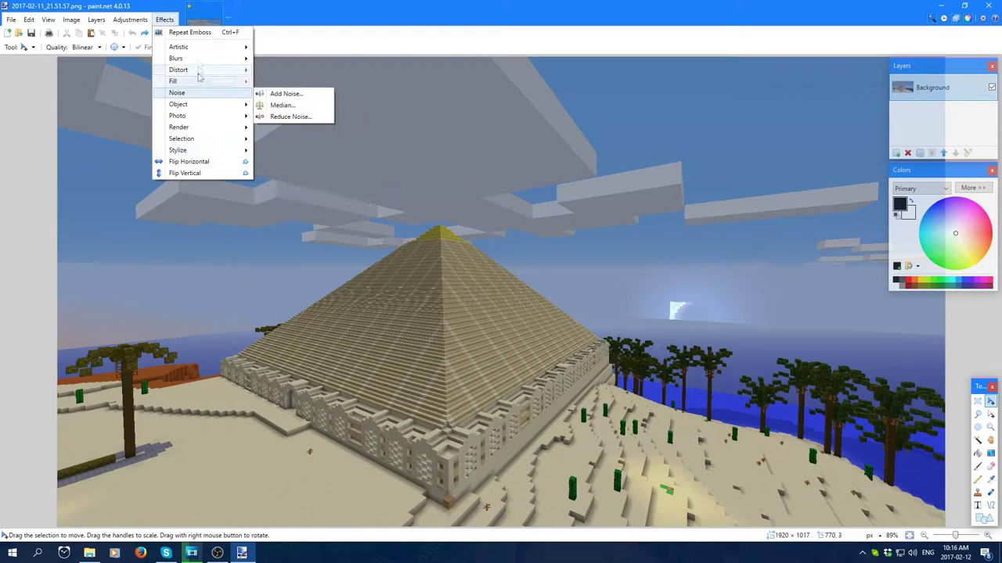
{"action": "mouse_move", "coordinate": [198, 49]}
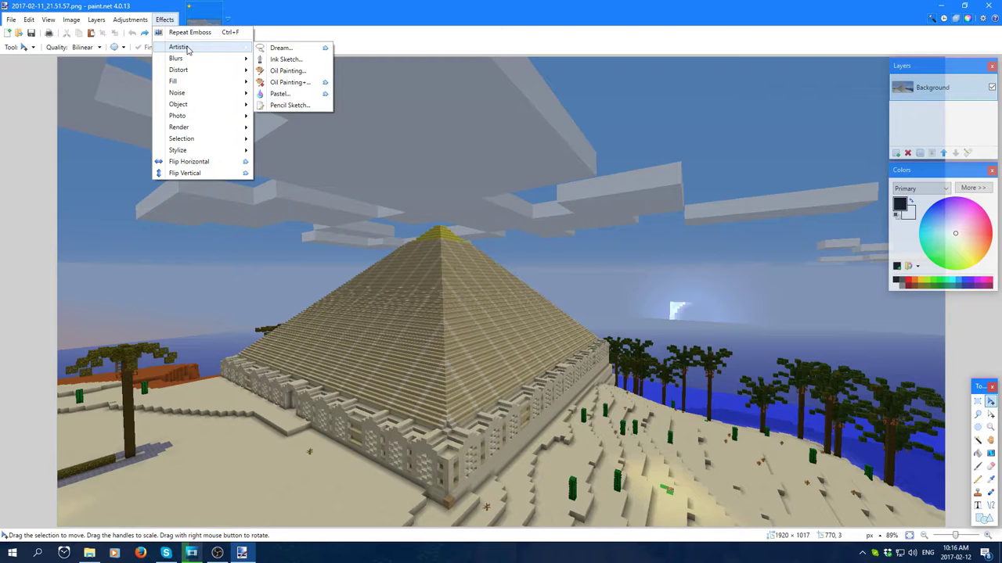
{"action": "mouse_move", "coordinate": [166, 62]}
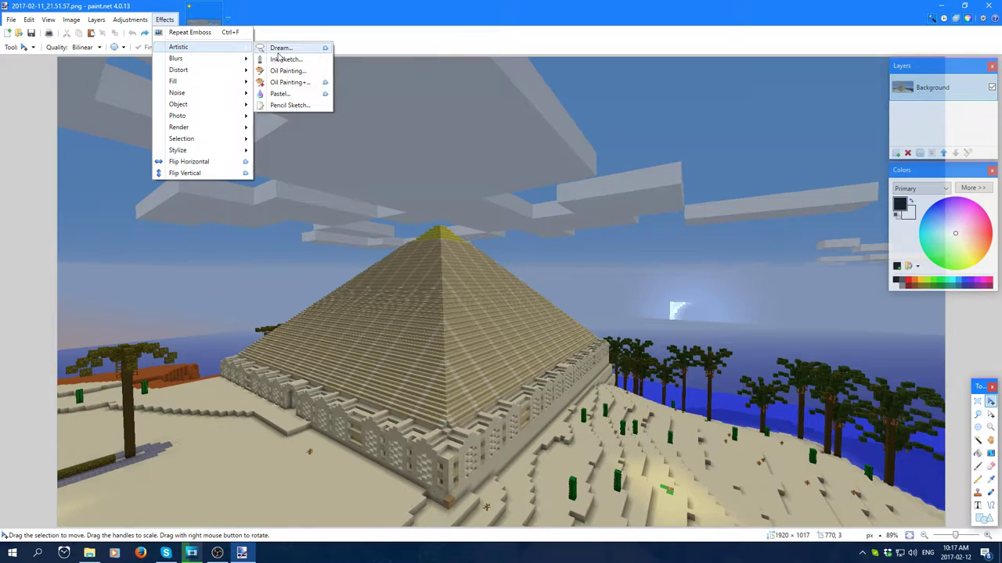
- Preview Ink Sketch with Coloring lowered to 0, then close it
{"action": "left_click", "coordinate": [282, 60]}
{"action": "mouse_move", "coordinate": [513, 233]}
{"action": "left_mouse_down"}
{"action": "mouse_move", "coordinate": [633, 151]}
{"action": "mouse_move", "coordinate": [749, 123]}
{"action": "mouse_move", "coordinate": [706, 93]}
{"action": "mouse_move", "coordinate": [664, 104]}
{"action": "mouse_move", "coordinate": [610, 70]}
{"action": "mouse_move", "coordinate": [678, 125]}
{"action": "mouse_move", "coordinate": [531, 128]}
{"action": "left_mouse_up"}
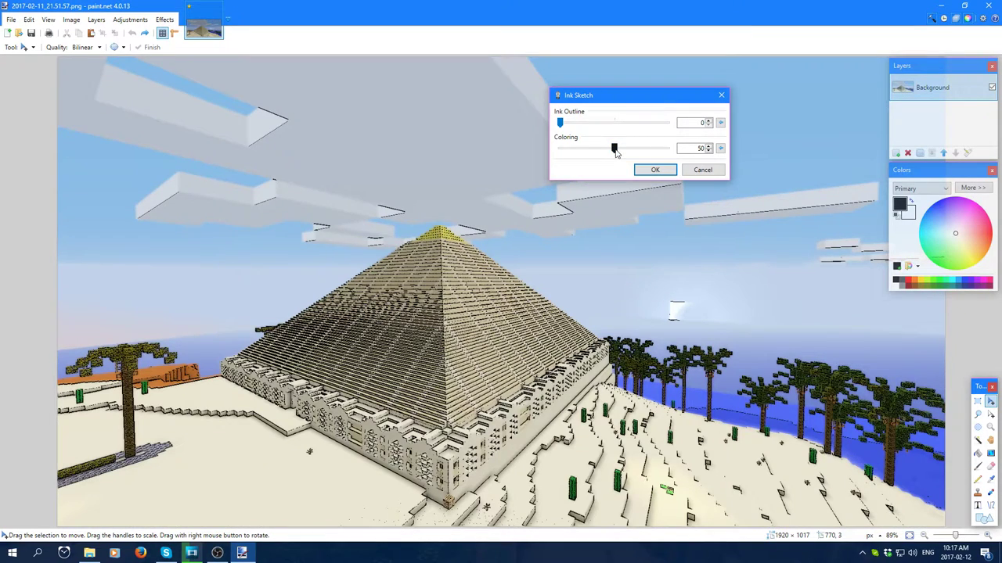
{"action": "mouse_move", "coordinate": [615, 151]}
{"action": "left_mouse_down"}
{"action": "mouse_move", "coordinate": [558, 143]}
{"action": "mouse_move", "coordinate": [649, 148]}
{"action": "left_mouse_up"}
{"action": "left_click", "coordinate": [655, 170]}
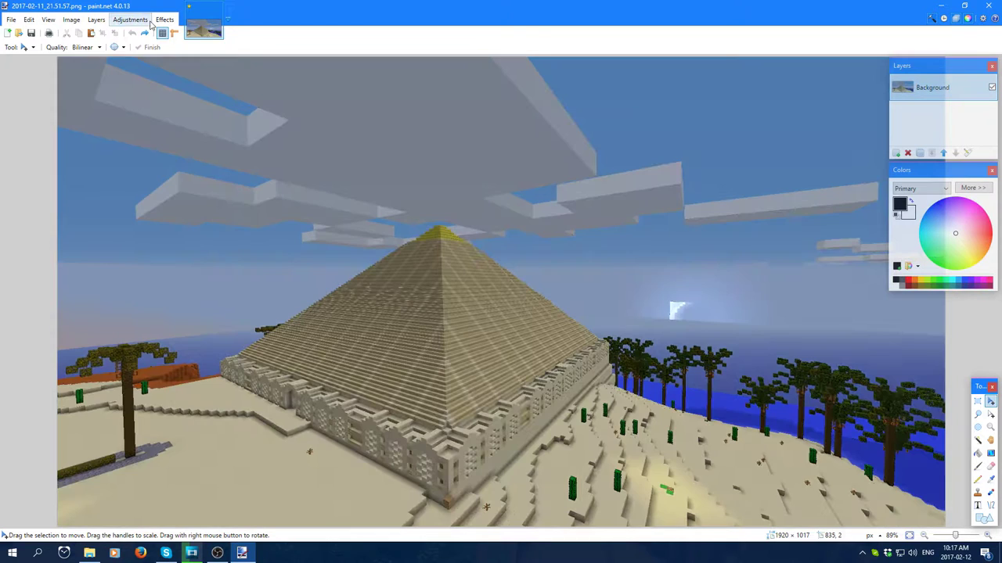
- Preview the Artistic Dream effect and cancel it, leaving the image unchanged
{"action": "left_click", "coordinate": [164, 19]}
{"action": "mouse_move", "coordinate": [239, 50]}
{"action": "left_click", "coordinate": [279, 48]}
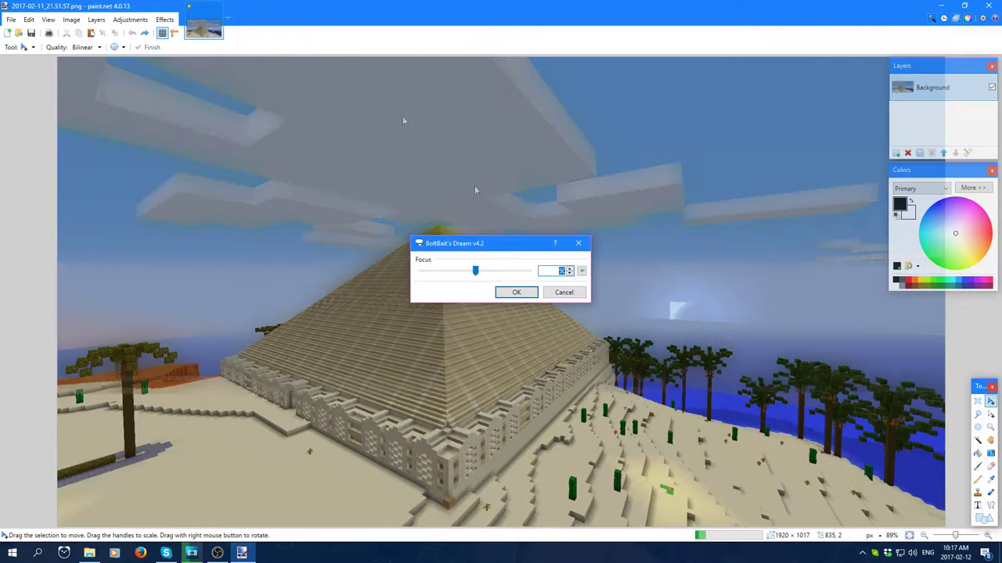
{"action": "left_click_drag", "start_coordinate": [492, 243], "coordinate": [507, 174]}
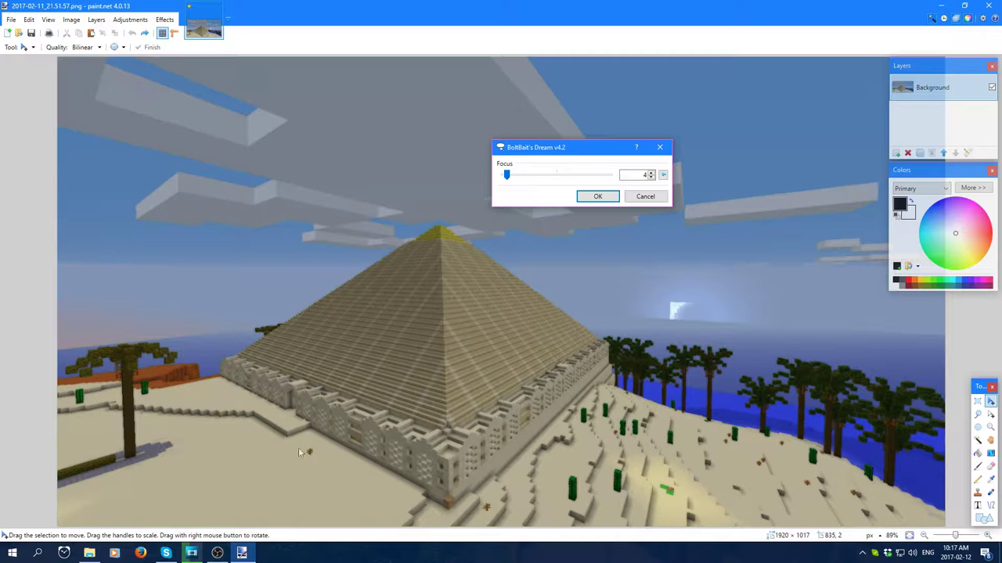
{"action": "left_click", "coordinate": [643, 197]}
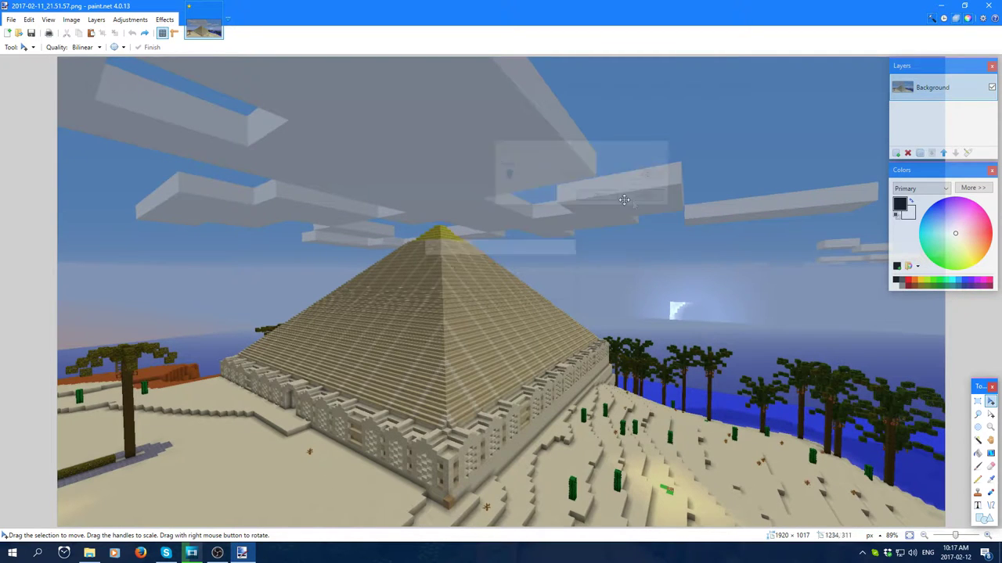
{"action": "left_click", "coordinate": [164, 20]}
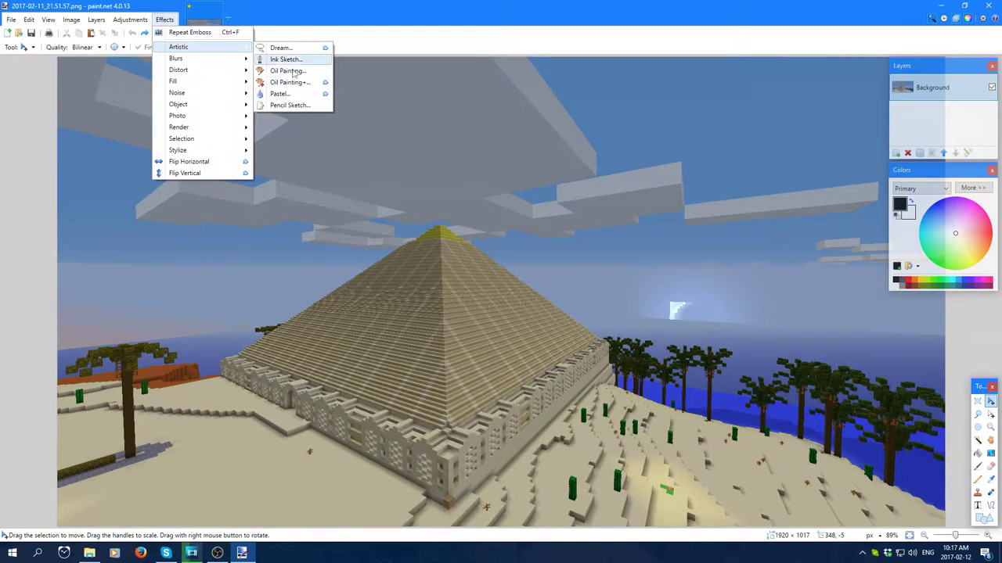
- Preview Surface Blur, nudging the Radius to small values with the slider and spin box
{"action": "mouse_move", "coordinate": [188, 59]}
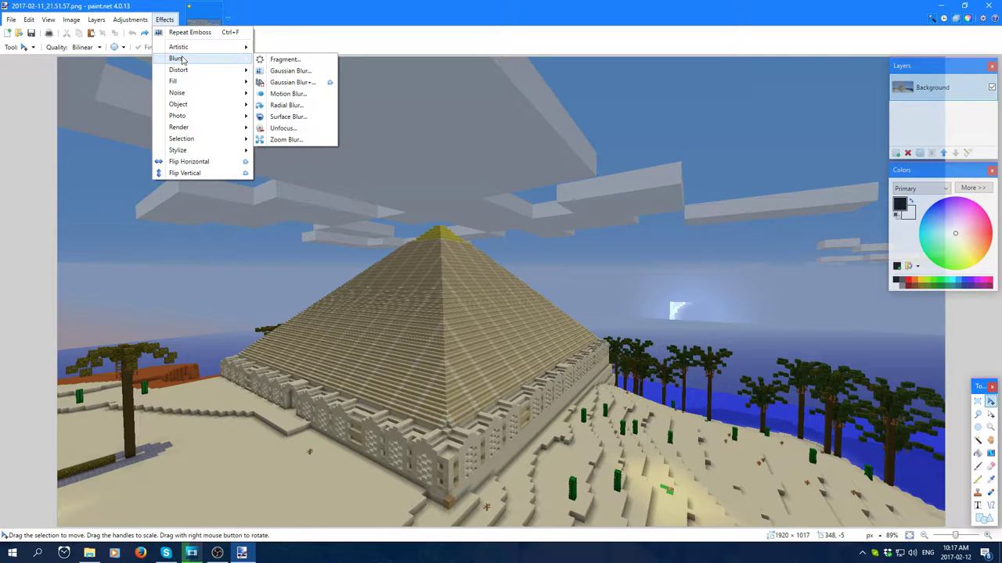
{"action": "left_click", "coordinate": [286, 116]}
{"action": "left_click_drag", "start_coordinate": [490, 227], "coordinate": [581, 196]}
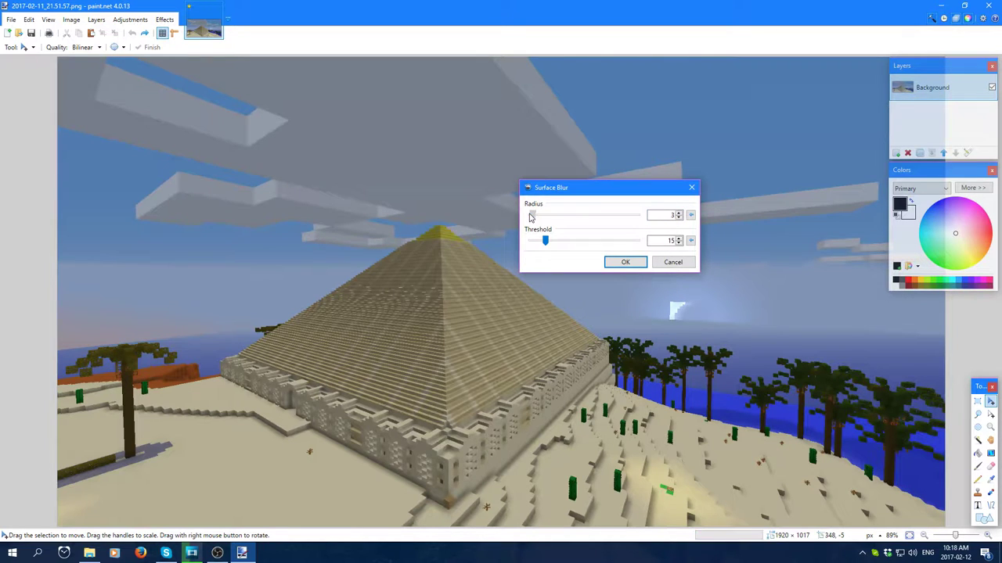
{"action": "left_click_drag", "start_coordinate": [530, 218], "coordinate": [529, 217]}
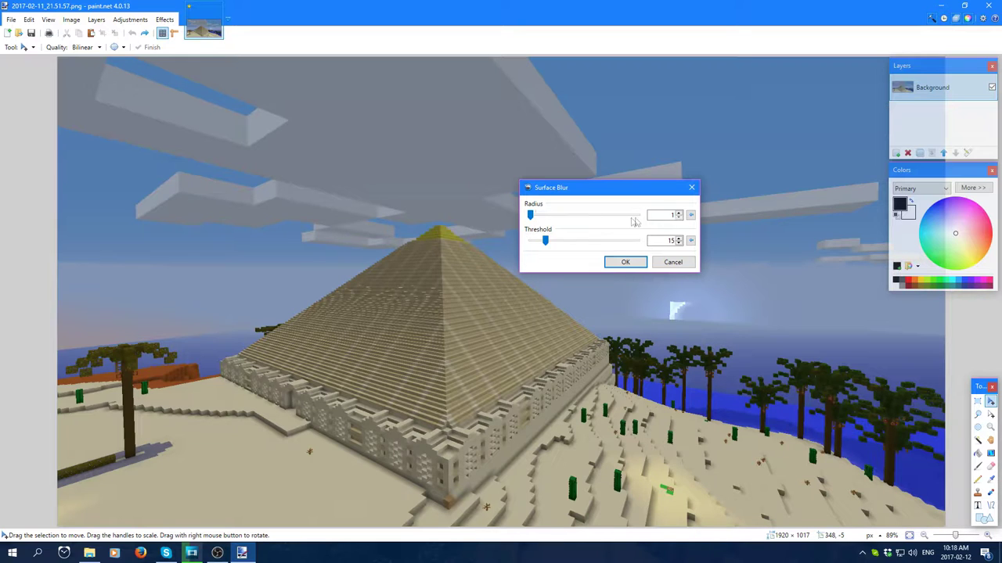
{"action": "left_click", "coordinate": [679, 213]}
{"action": "left_click", "coordinate": [680, 212]}
{"action": "left_click", "coordinate": [679, 217]}
{"action": "left_click", "coordinate": [679, 218]}
- Push the Surface Blur Radius up to 94 and back to 33, then cancel
{"action": "left_click", "coordinate": [680, 214]}
{"action": "left_click", "coordinate": [680, 214]}
{"action": "left_click", "coordinate": [680, 213]}
{"action": "left_click", "coordinate": [679, 214]}
{"action": "left_click_drag", "start_coordinate": [535, 216], "coordinate": [631, 218]}
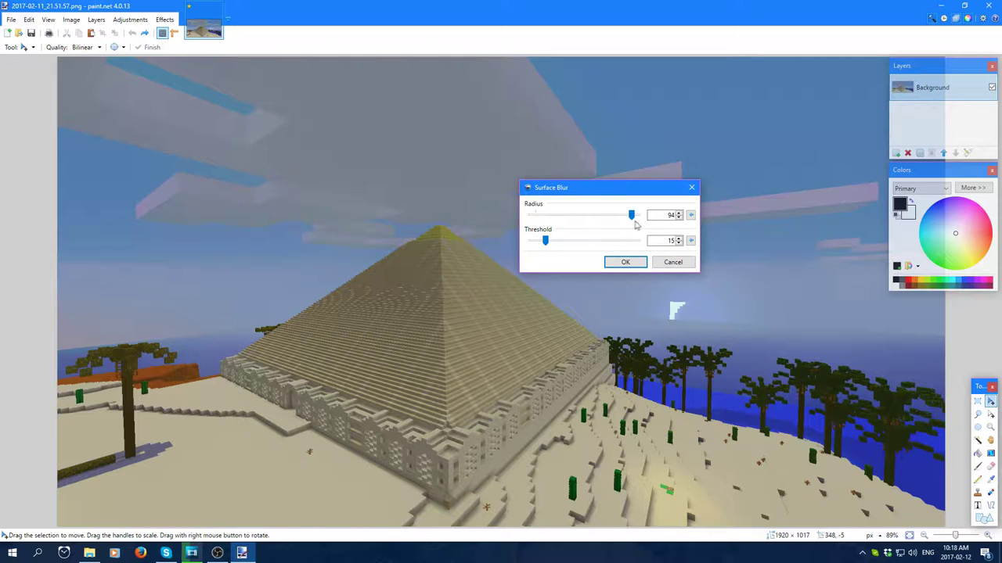
{"action": "left_click_drag", "start_coordinate": [632, 215], "coordinate": [590, 216]}
{"action": "left_click", "coordinate": [673, 262]}
{"action": "left_click", "coordinate": [165, 19]}
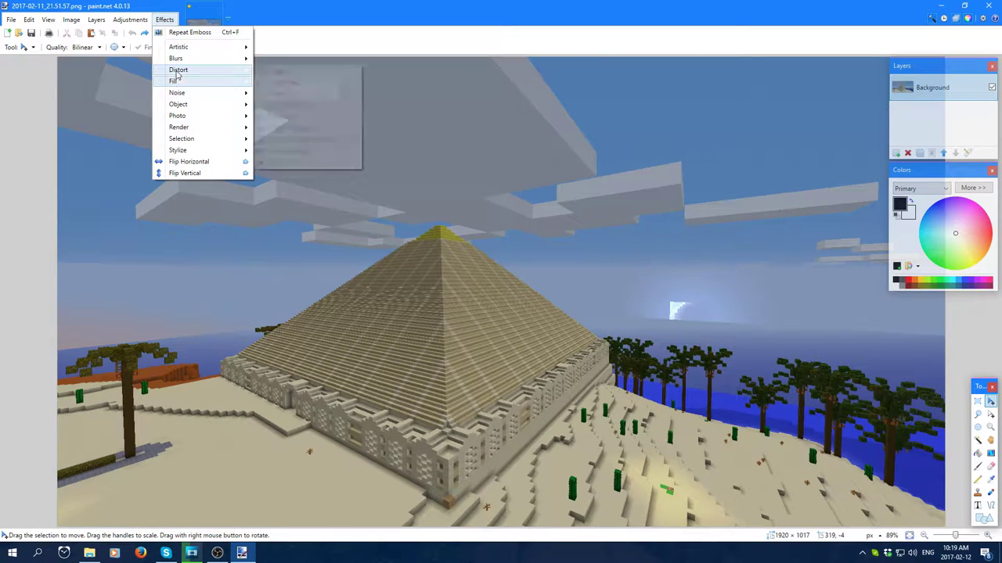
- Preview Crystalize with Cell Size 57 then 102 and Quality 5, then cancel
{"action": "mouse_move", "coordinate": [178, 73]}
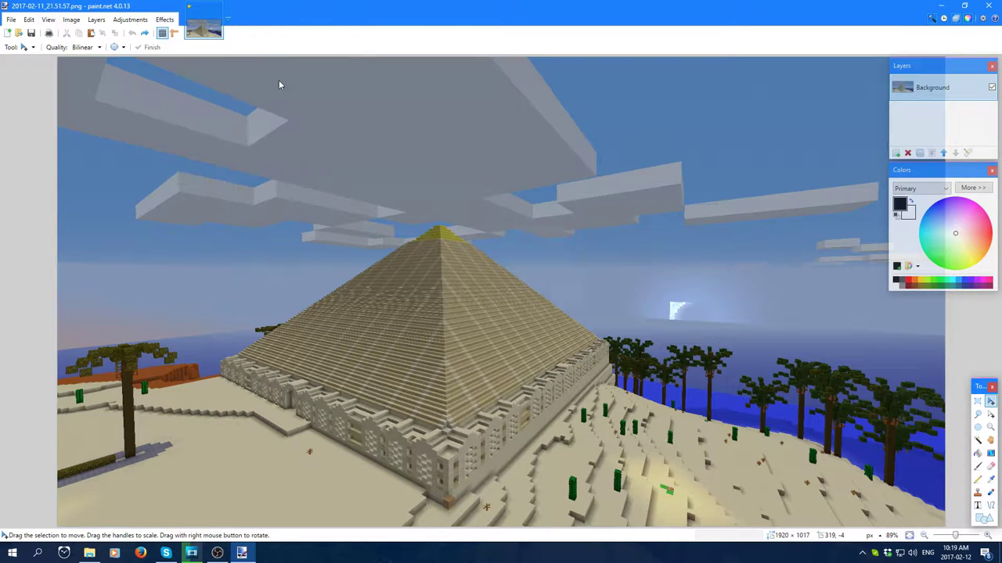
{"action": "left_click_drag", "start_coordinate": [434, 223], "coordinate": [583, 188]}
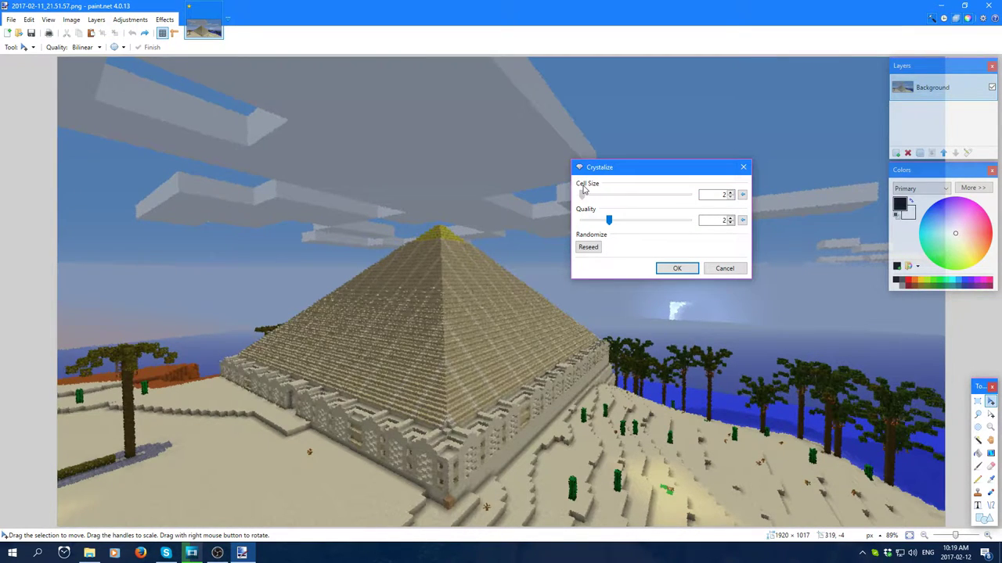
{"action": "left_click_drag", "start_coordinate": [607, 221], "coordinate": [701, 237]}
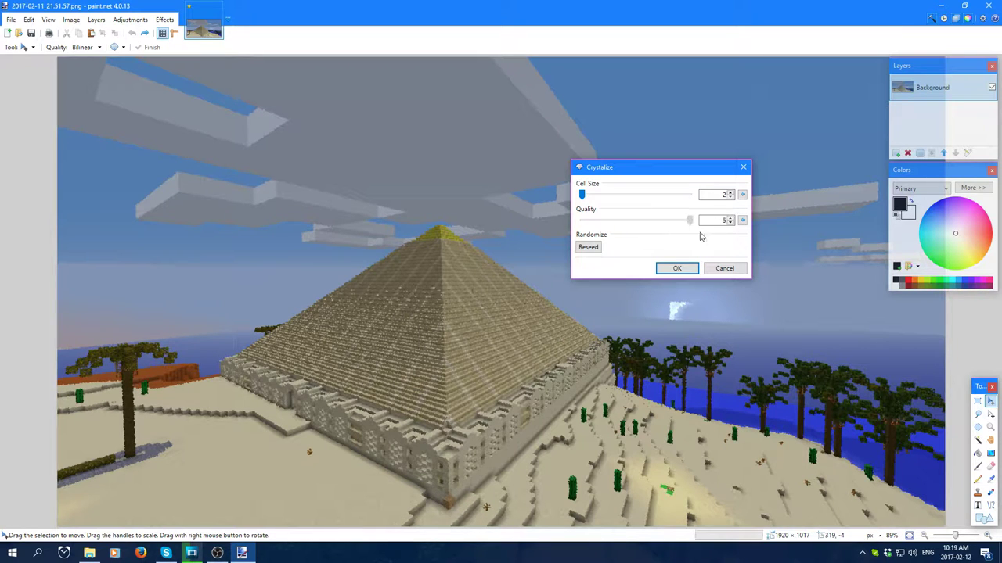
{"action": "left_click_drag", "start_coordinate": [581, 196], "coordinate": [627, 202]}
{"action": "left_click", "coordinate": [744, 168]}
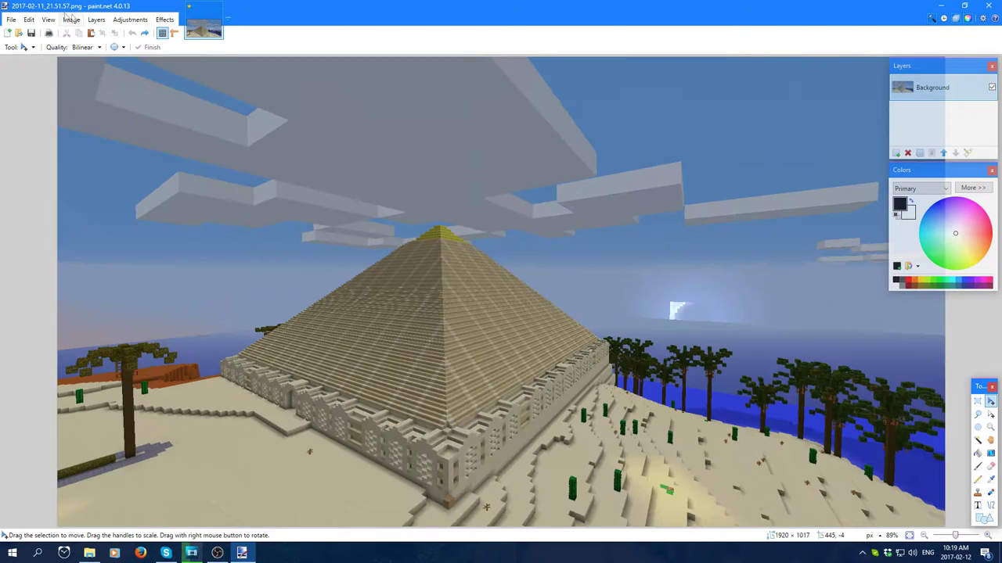
- Preview Distort > Seamless Texture Maker on the pyramid image
{"action": "left_click", "coordinate": [164, 19]}
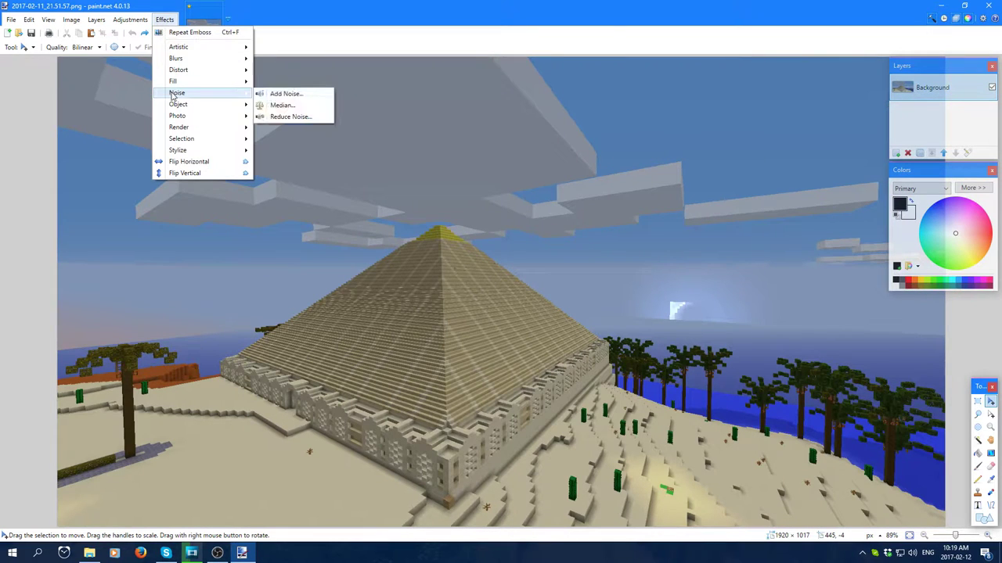
{"action": "mouse_move", "coordinate": [178, 72]}
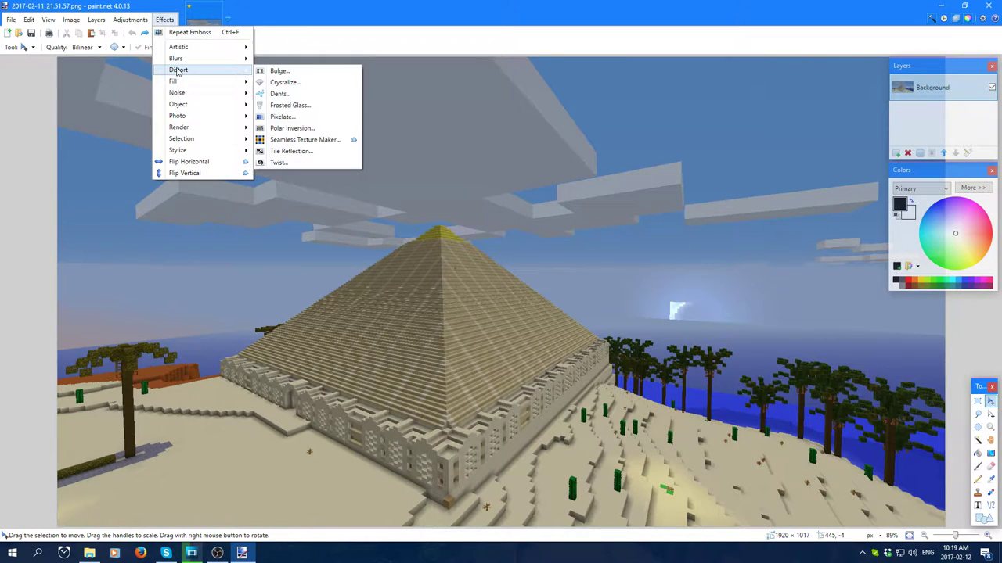
{"action": "left_click", "coordinate": [308, 140]}
- Try Copy and rotate (reduce) mode, then return to Mirror on the axis (reduce)
{"action": "left_click_drag", "start_coordinate": [442, 164], "coordinate": [662, 104]}
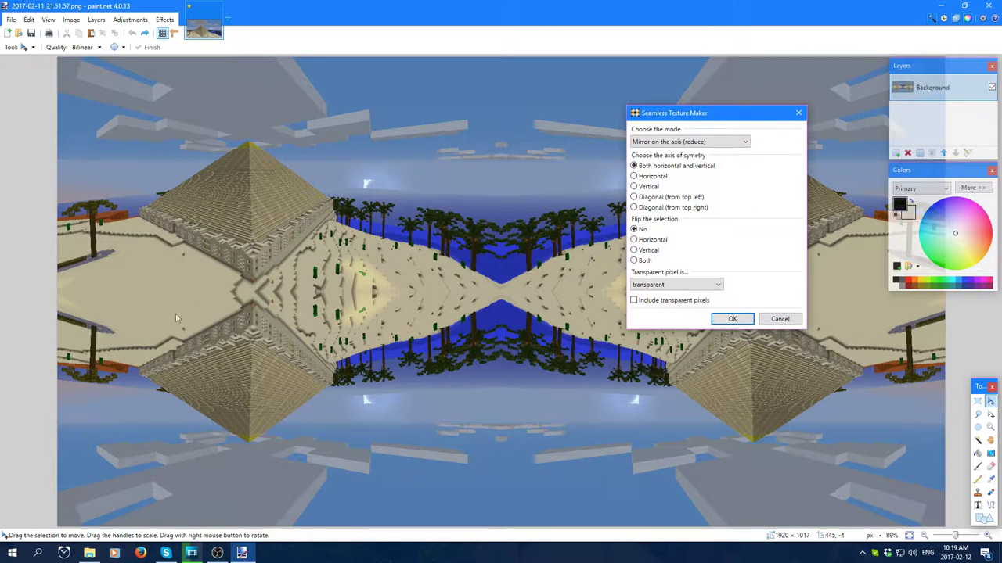
{"action": "left_click", "coordinate": [640, 142]}
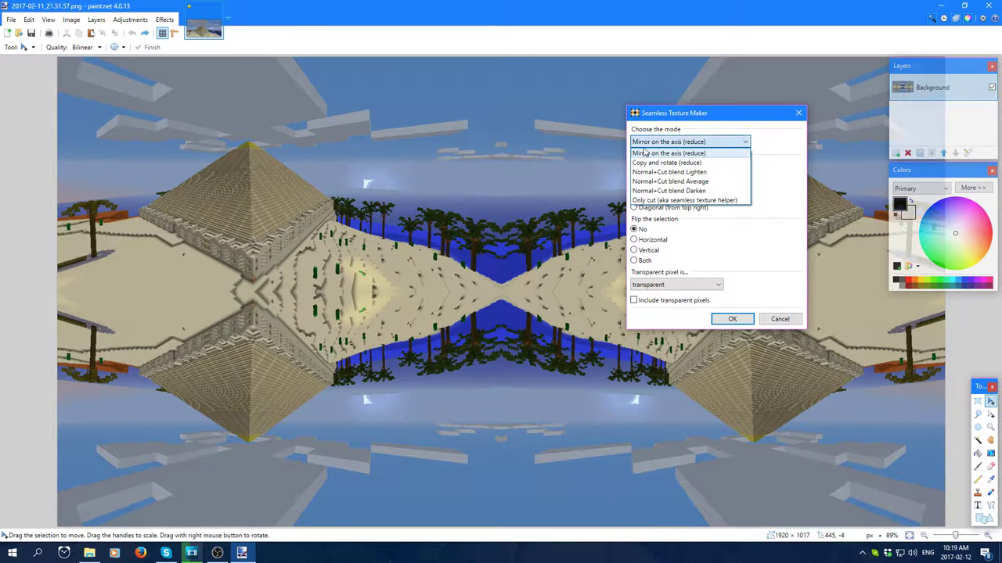
{"action": "left_click", "coordinate": [647, 163]}
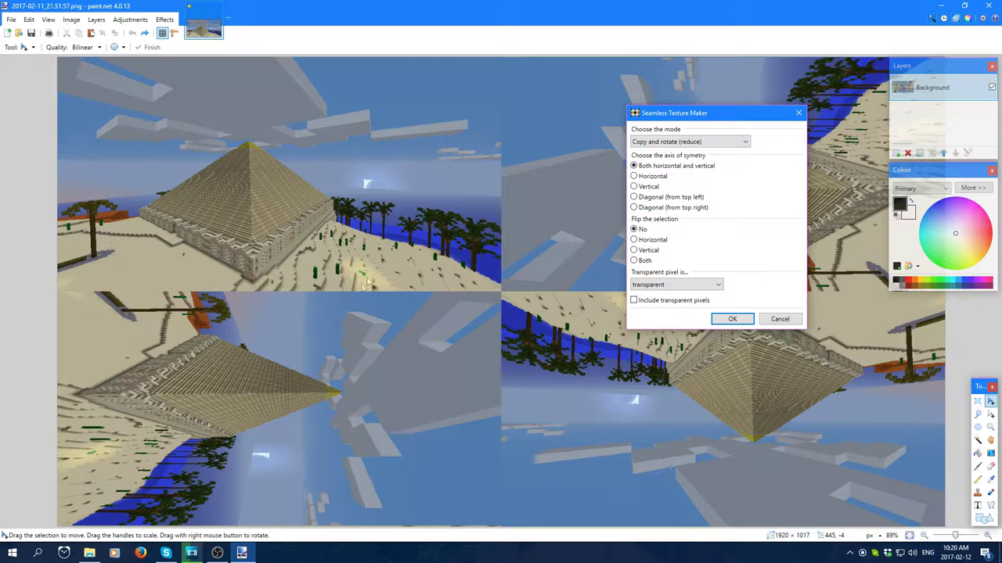
{"action": "left_click", "coordinate": [661, 141]}
{"action": "left_click", "coordinate": [660, 159]}
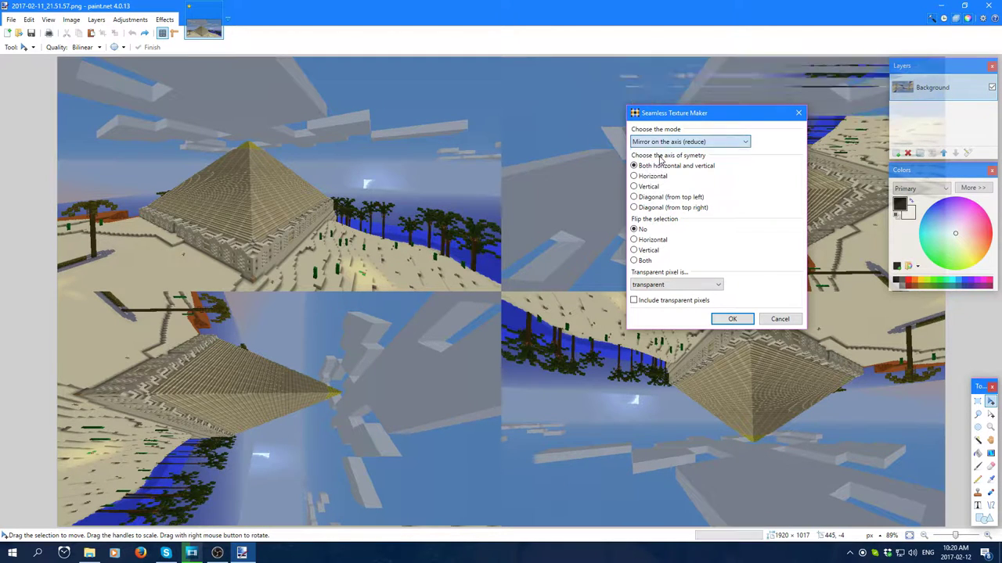
- Try Normal+Cut blend Lighten, Average, Darken and Only cut modes, then cancel the preview
{"action": "left_click", "coordinate": [664, 141]}
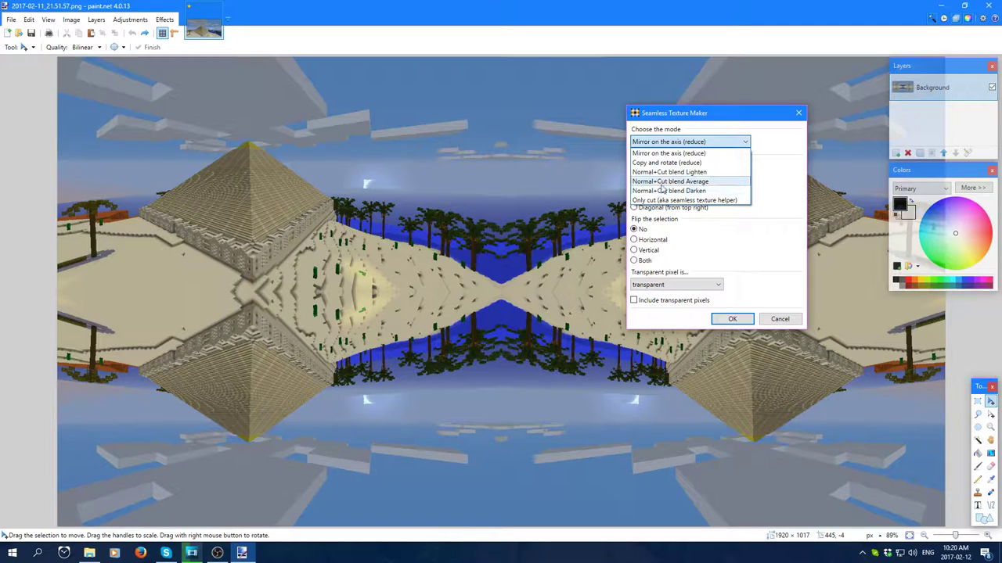
{"action": "left_click", "coordinate": [666, 174]}
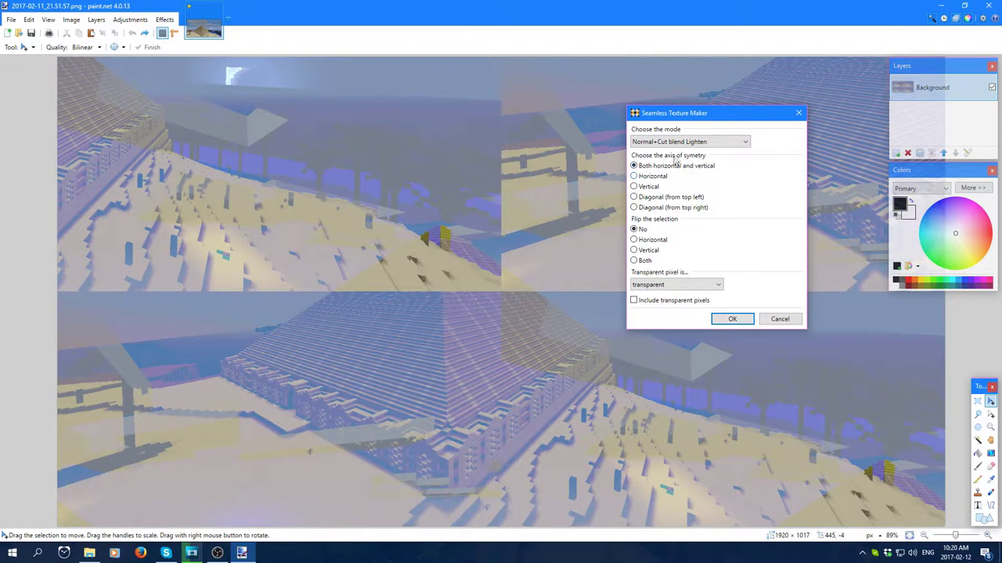
{"action": "left_click", "coordinate": [676, 144]}
{"action": "left_click", "coordinate": [680, 182]}
{"action": "left_click", "coordinate": [681, 141]}
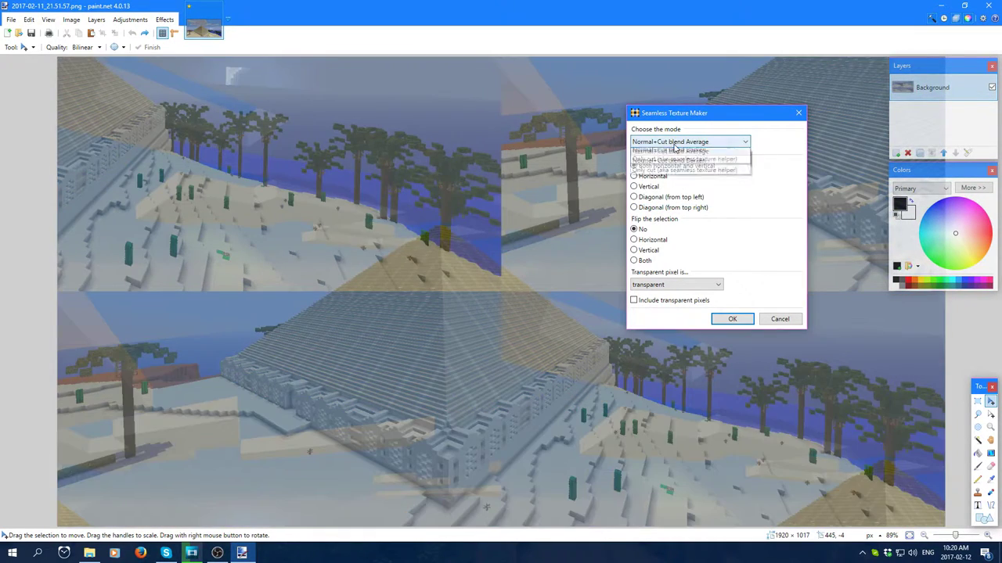
{"action": "left_click", "coordinate": [665, 191]}
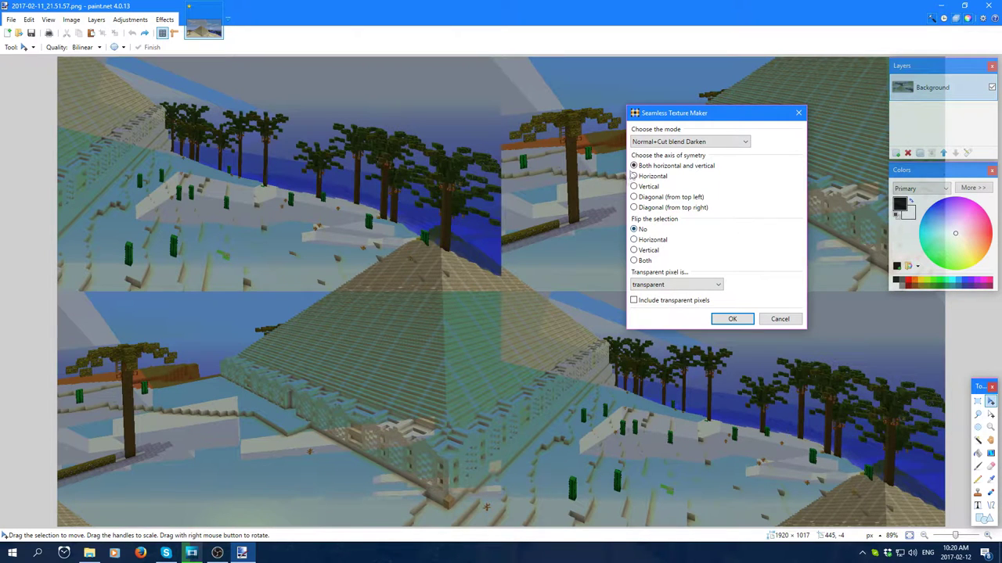
{"action": "left_click", "coordinate": [658, 139]}
{"action": "left_click", "coordinate": [640, 201]}
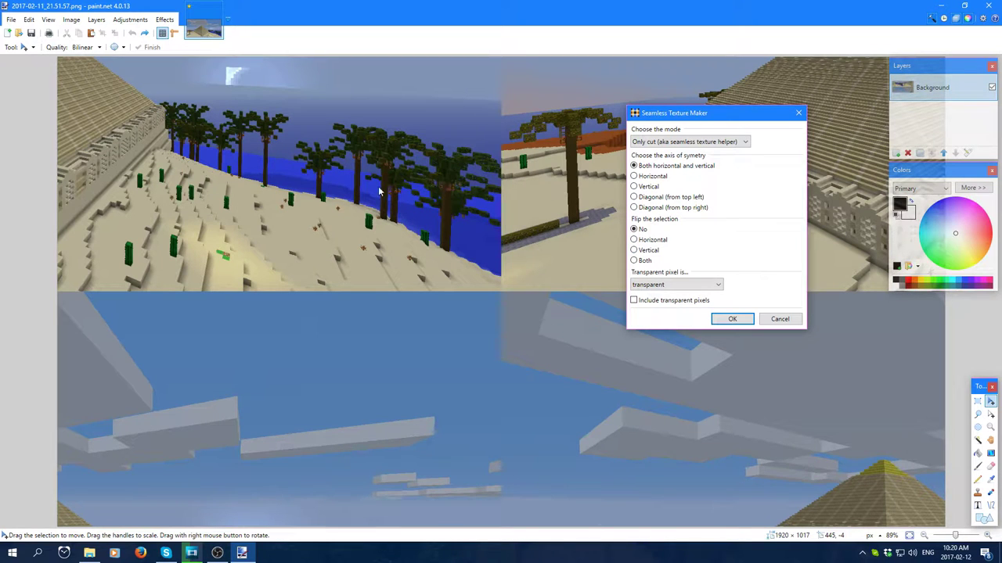
{"action": "left_click", "coordinate": [779, 318]}
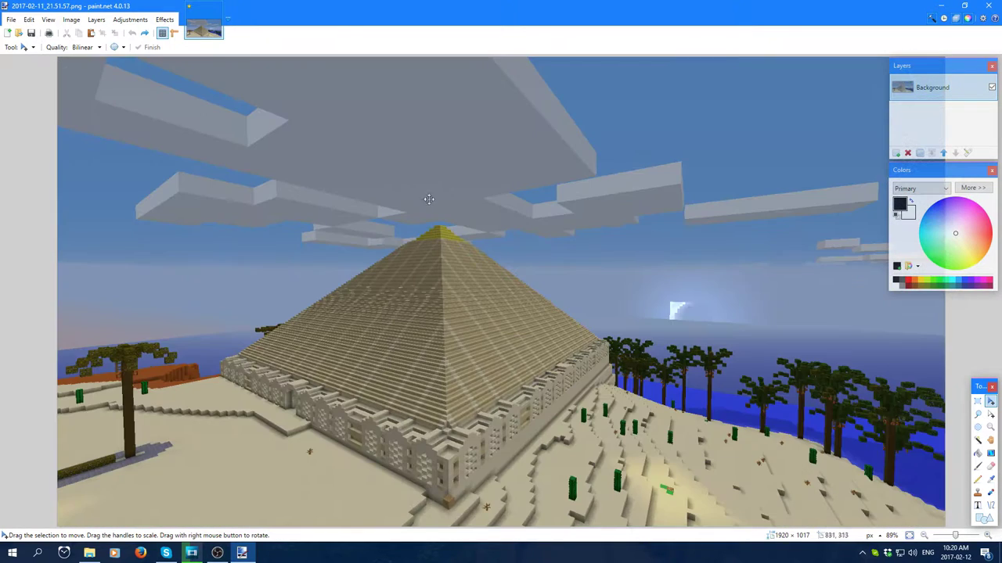
- Crop the canvas to 800 × 800 pixels anchored at the top left
{"action": "left_click", "coordinate": [10, 20]}
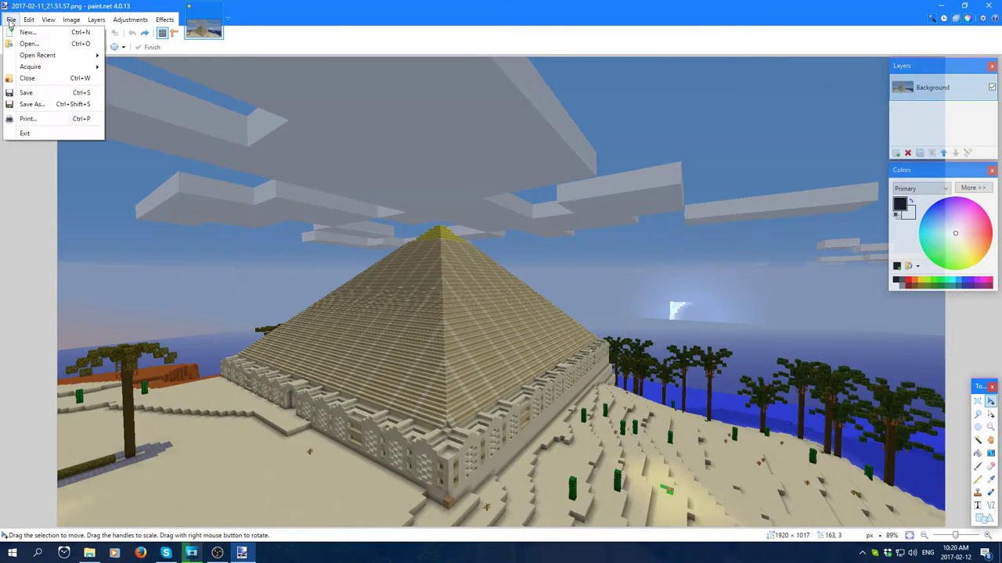
{"action": "left_click", "coordinate": [47, 20]}
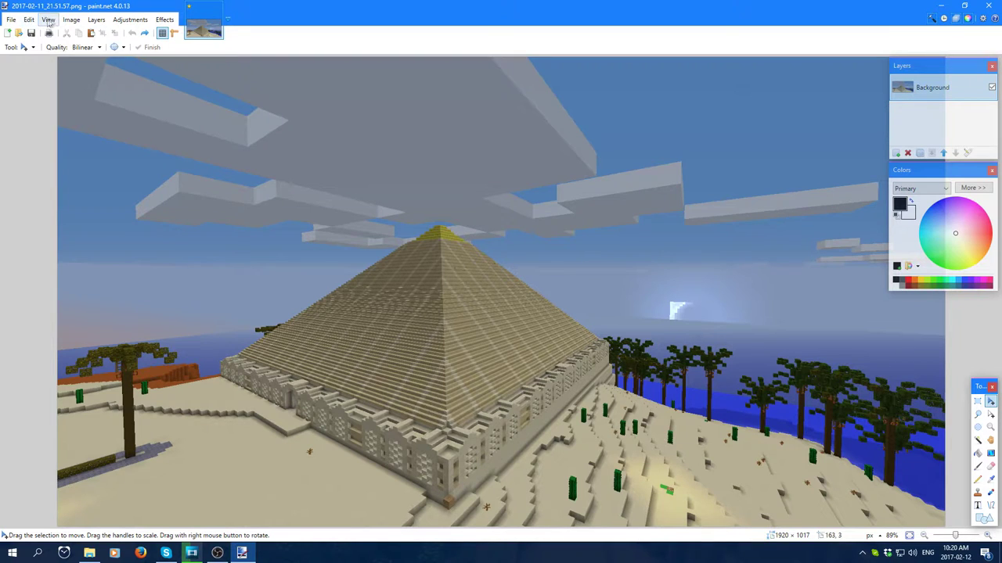
{"action": "left_click", "coordinate": [74, 22]}
{"action": "left_click", "coordinate": [88, 55]}
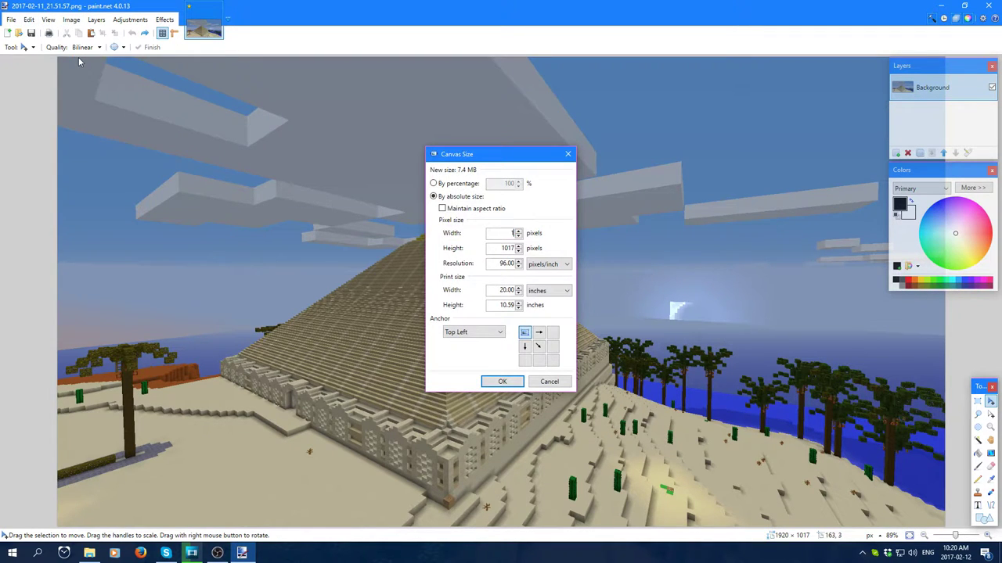
{"action": "type", "text": "5"}
{"action": "key", "text": "BackSpace"}
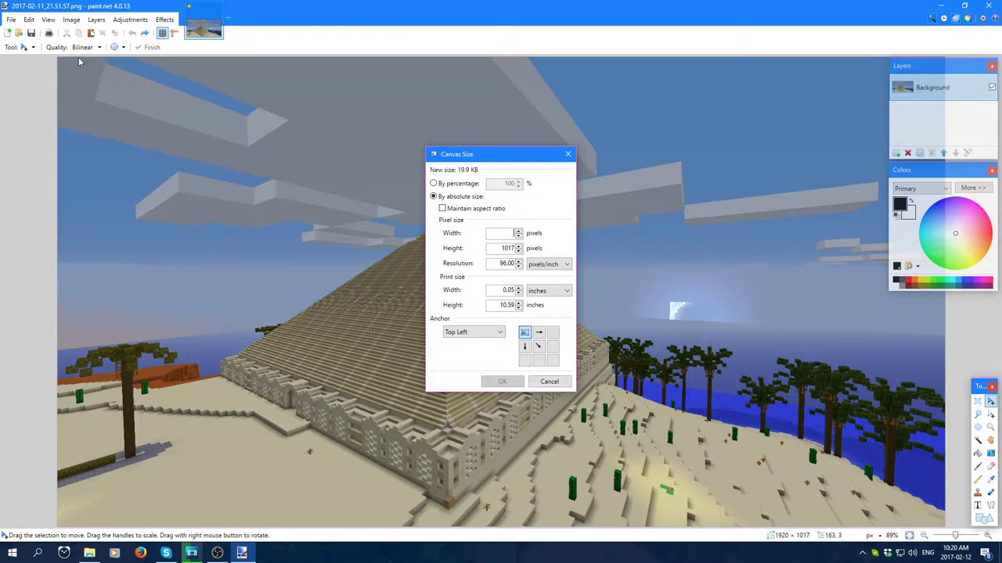
{"action": "type", "text": "8"}
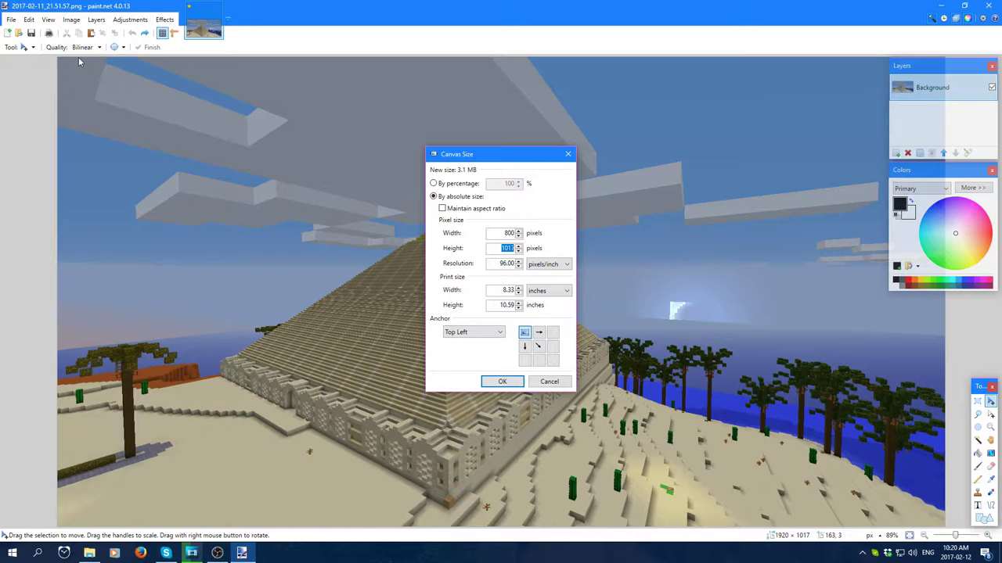
{"action": "type", "text": "00"}
{"action": "key", "text": "Return"}
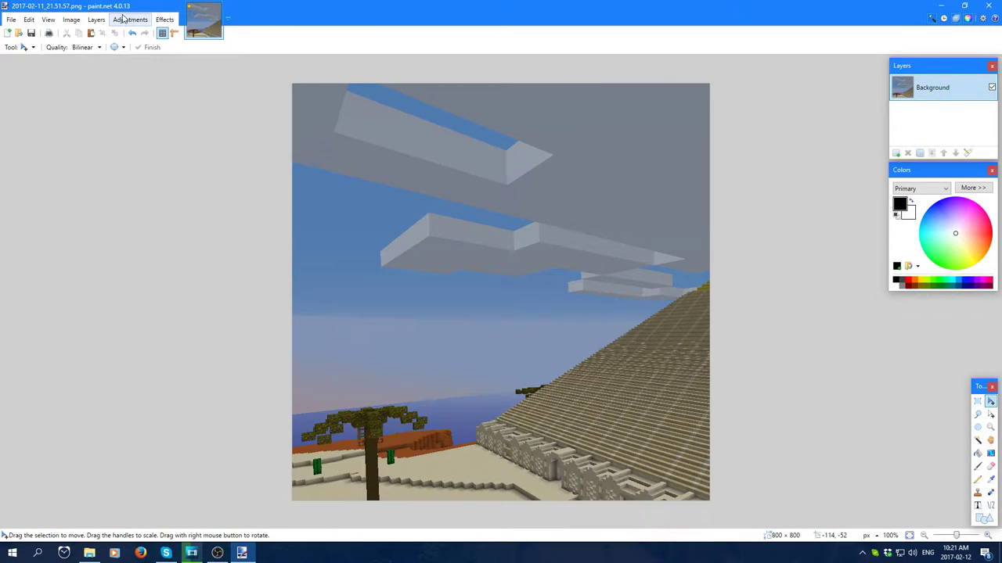
- Browse the Effects and Adjustments menus, then open Seamless Texture Maker on the 800 × 800 image
{"action": "left_click", "coordinate": [163, 20]}
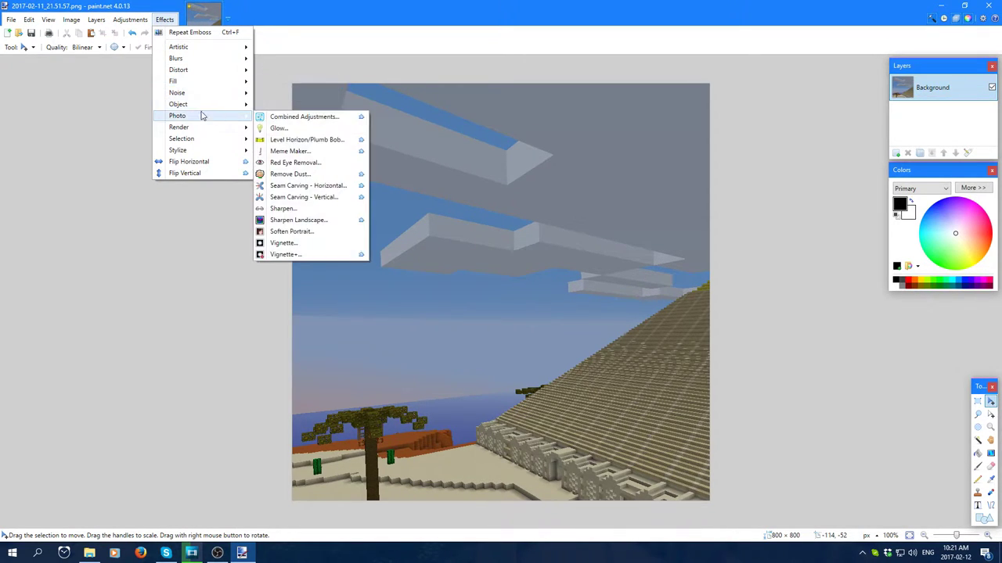
{"action": "mouse_move", "coordinate": [195, 104]}
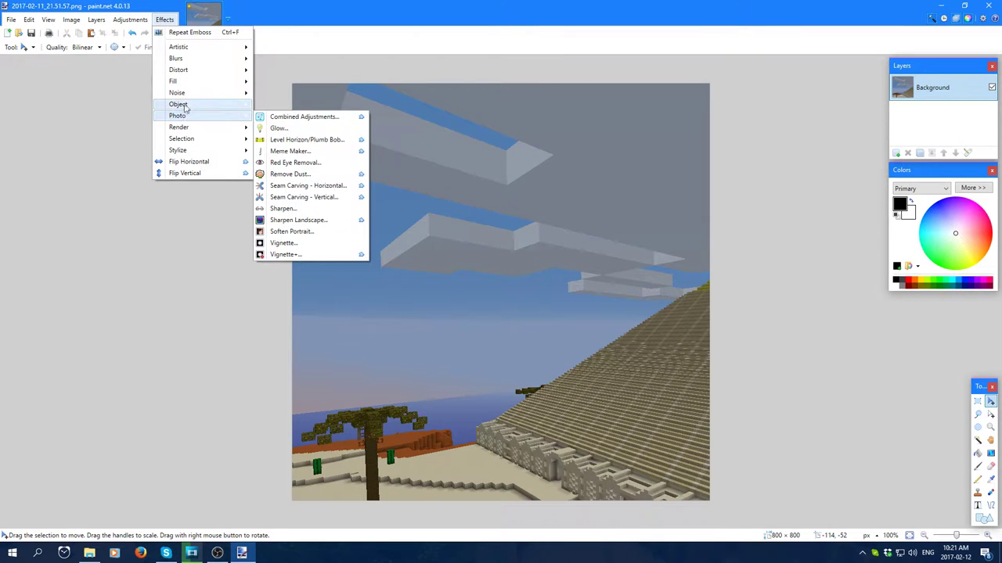
{"action": "left_click", "coordinate": [130, 20]}
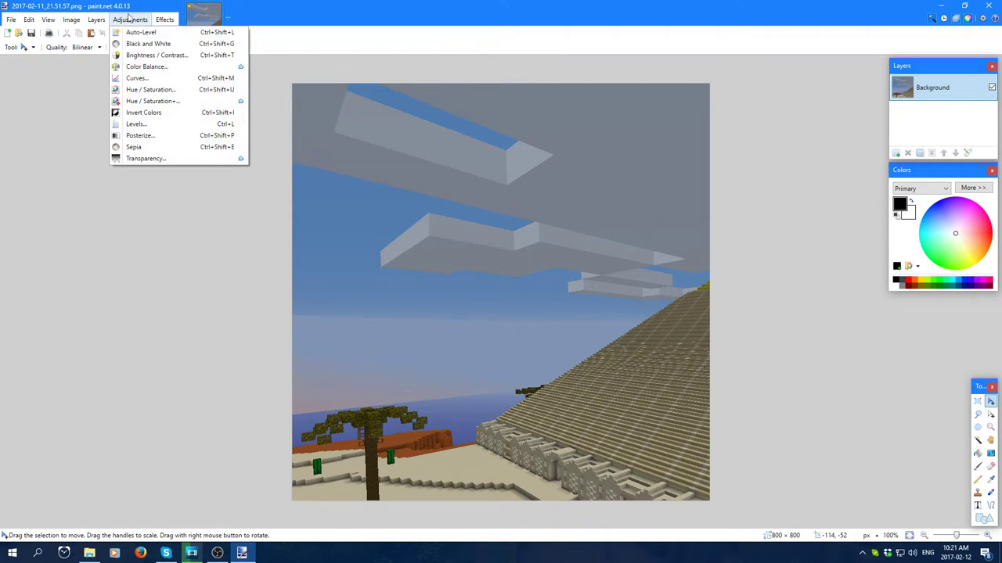
{"action": "mouse_move", "coordinate": [164, 20]}
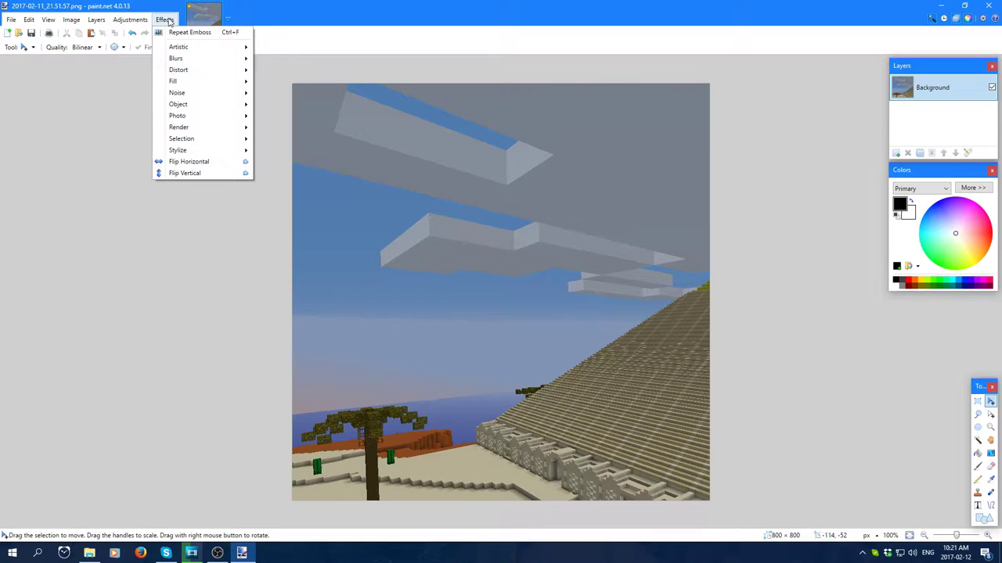
{"action": "mouse_move", "coordinate": [179, 126]}
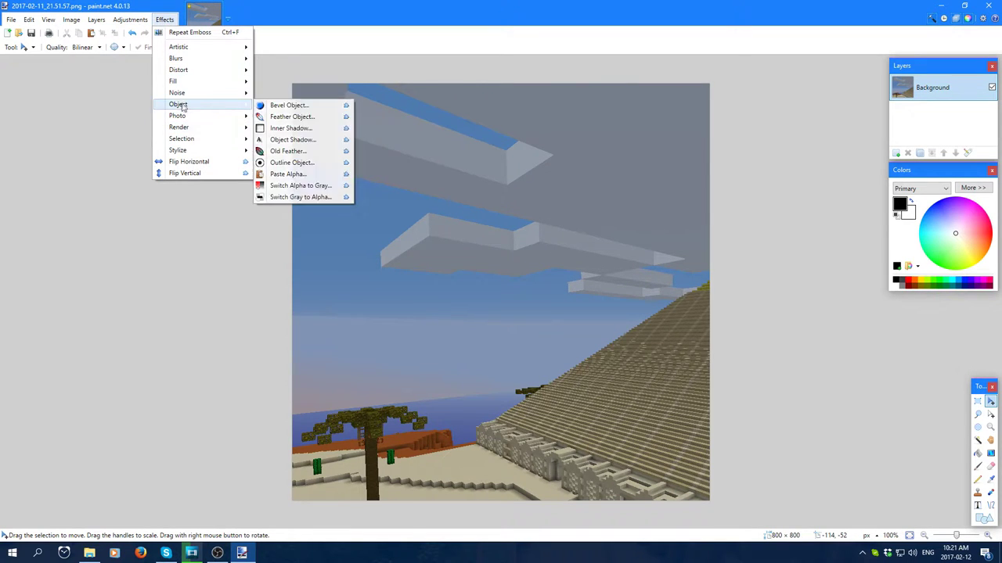
{"action": "mouse_move", "coordinate": [183, 94]}
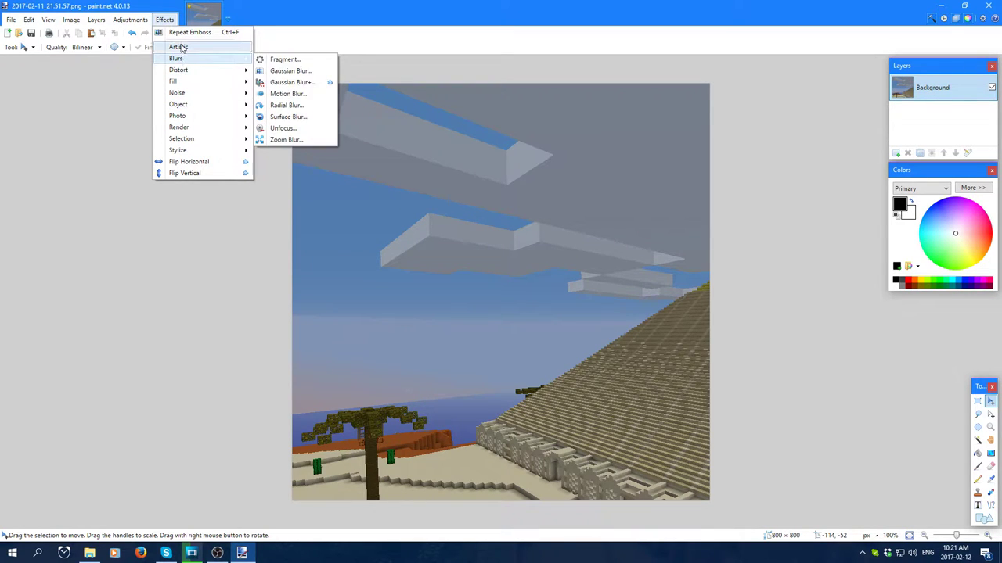
{"action": "mouse_move", "coordinate": [178, 53]}
{"action": "mouse_move", "coordinate": [178, 72]}
{"action": "left_click", "coordinate": [301, 139]}
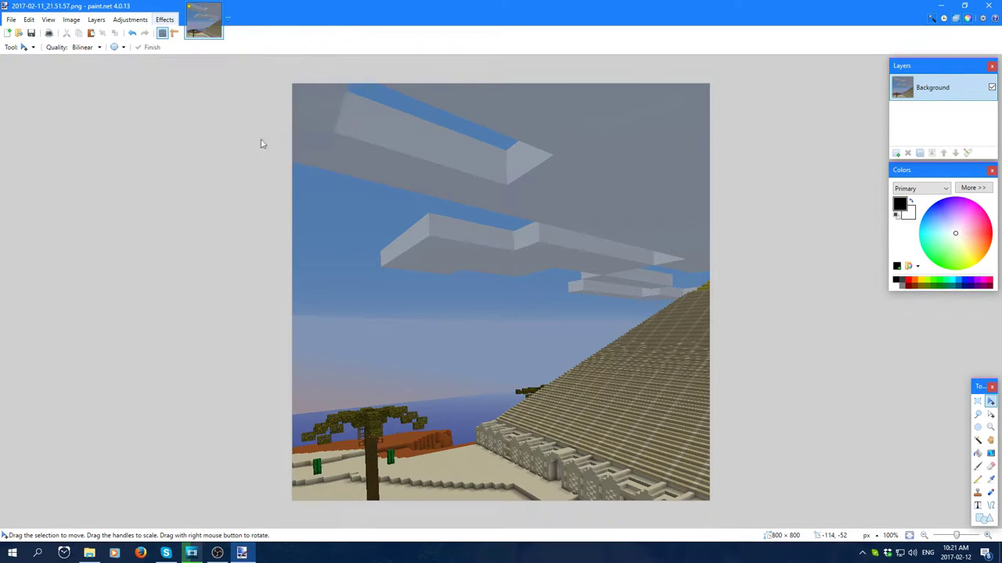
- Apply Seamless Texture Maker in Only cut mode to swap the image's four quadrants
{"action": "left_click_drag", "start_coordinate": [464, 176], "coordinate": [786, 178]}
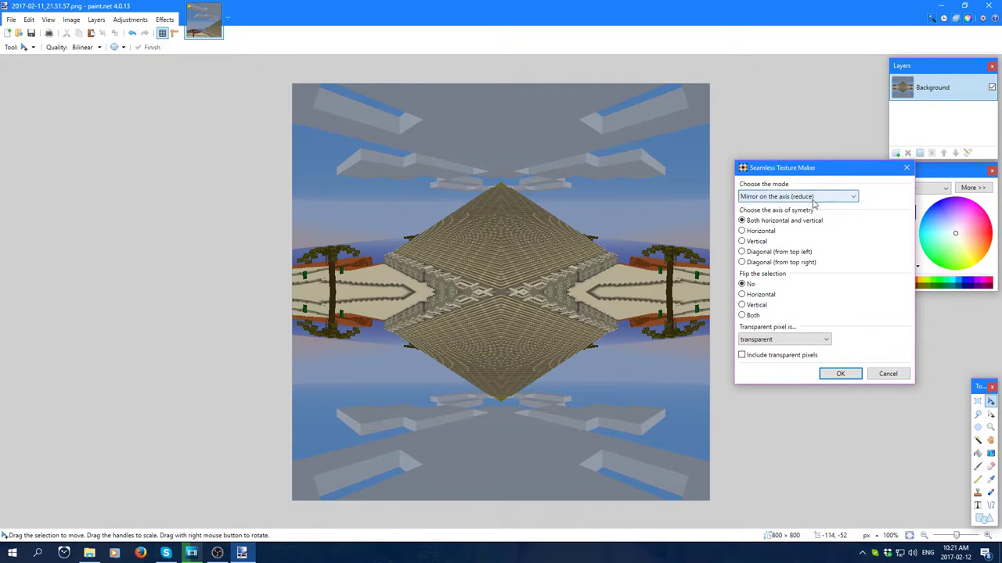
{"action": "left_click", "coordinate": [798, 196]}
{"action": "left_click", "coordinate": [780, 255]}
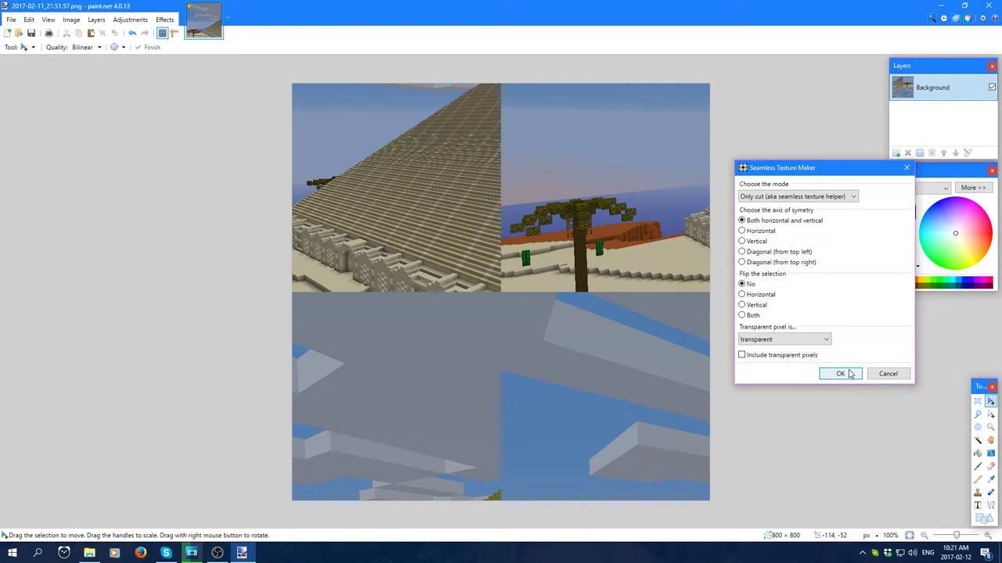
{"action": "left_click", "coordinate": [840, 374]}
{"action": "left_click", "coordinate": [978, 400]}
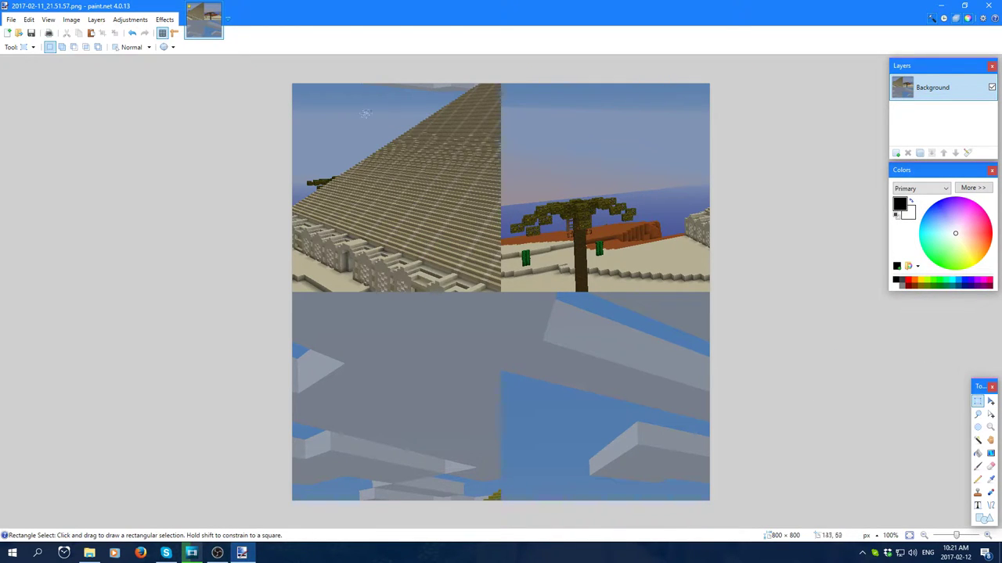
- Select exactly the top-left 400 × 400 quadrant, then start a new image
{"action": "left_click_drag", "start_coordinate": [291, 84], "coordinate": [498, 291]}
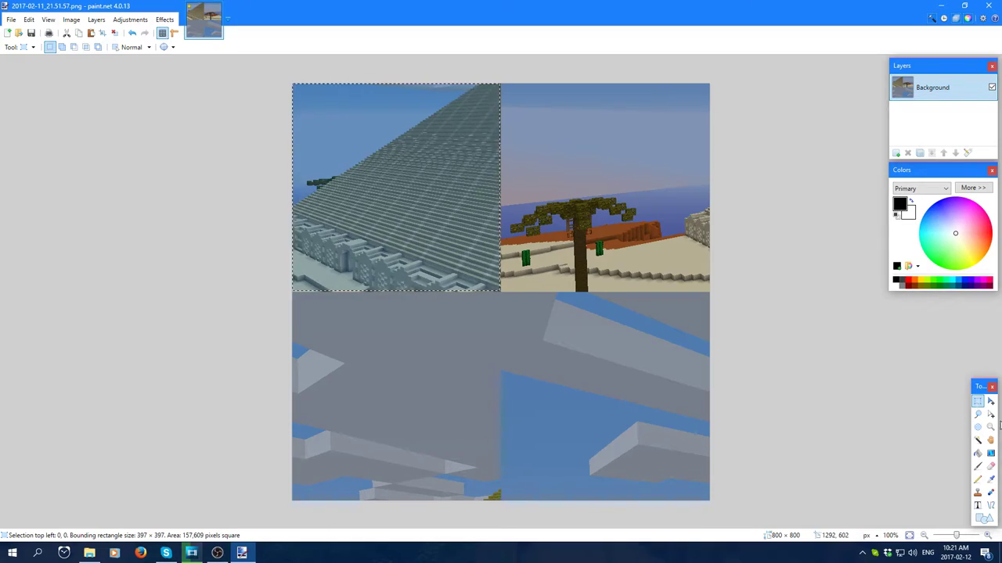
{"action": "left_click", "coordinate": [990, 427]}
{"action": "left_click_drag", "start_coordinate": [386, 252], "coordinate": [536, 323]}
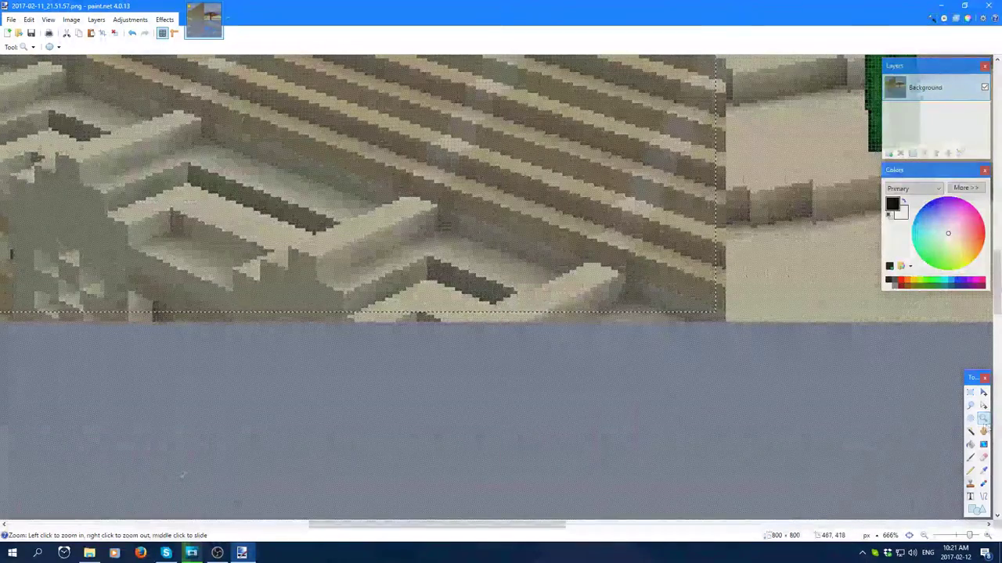
{"action": "left_click", "coordinate": [984, 405]}
{"action": "mouse_move", "coordinate": [717, 316]}
{"action": "left_mouse_down"}
{"action": "mouse_move", "coordinate": [737, 335]}
{"action": "mouse_move", "coordinate": [724, 328]}
{"action": "mouse_move", "coordinate": [727, 314]}
{"action": "left_mouse_up"}
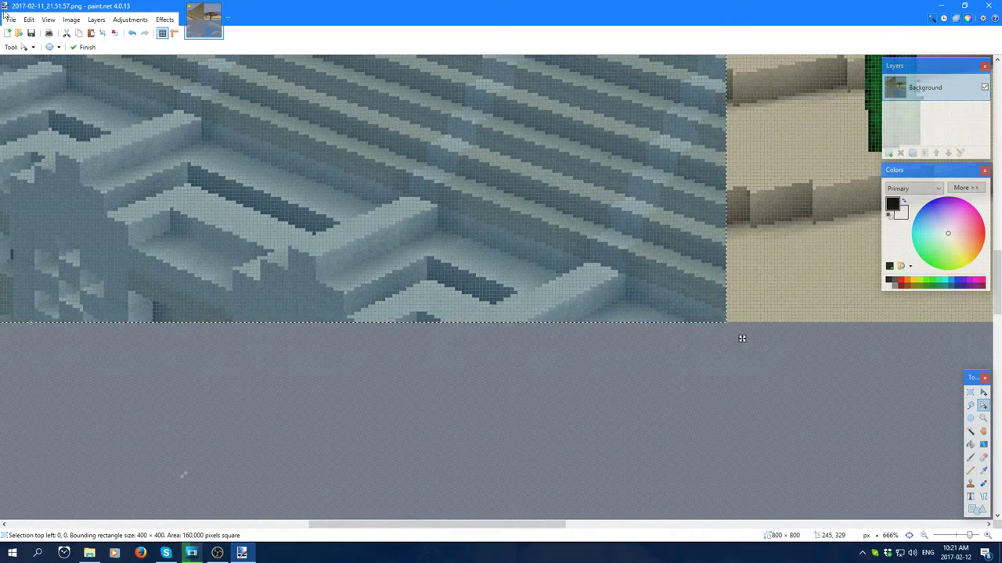
{"action": "left_click", "coordinate": [9, 19]}
{"action": "left_click", "coordinate": [23, 33]}
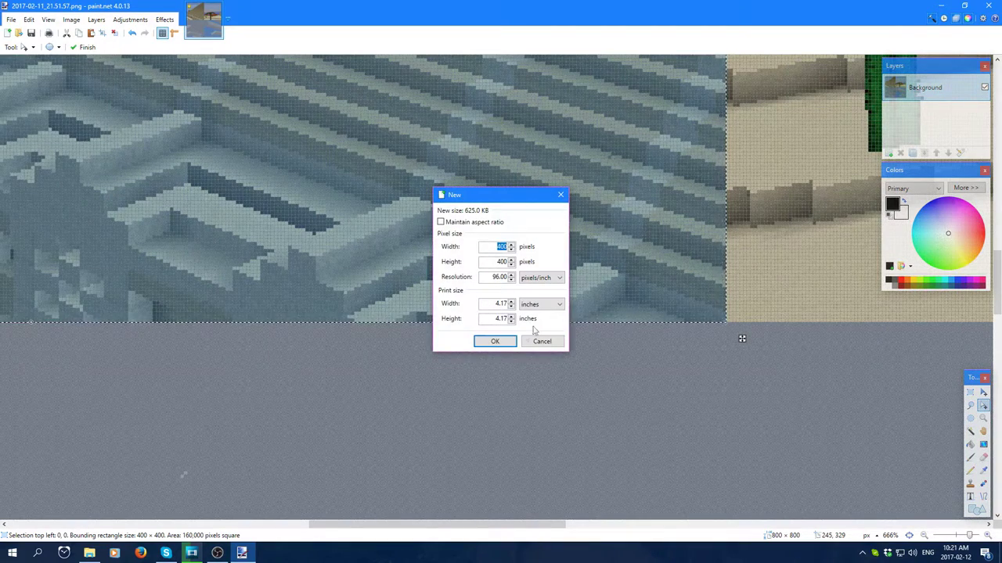
- Create the blank 400 × 400 image, paste the copied quadrant, and flip it horizontally
{"action": "left_click", "coordinate": [495, 341]}
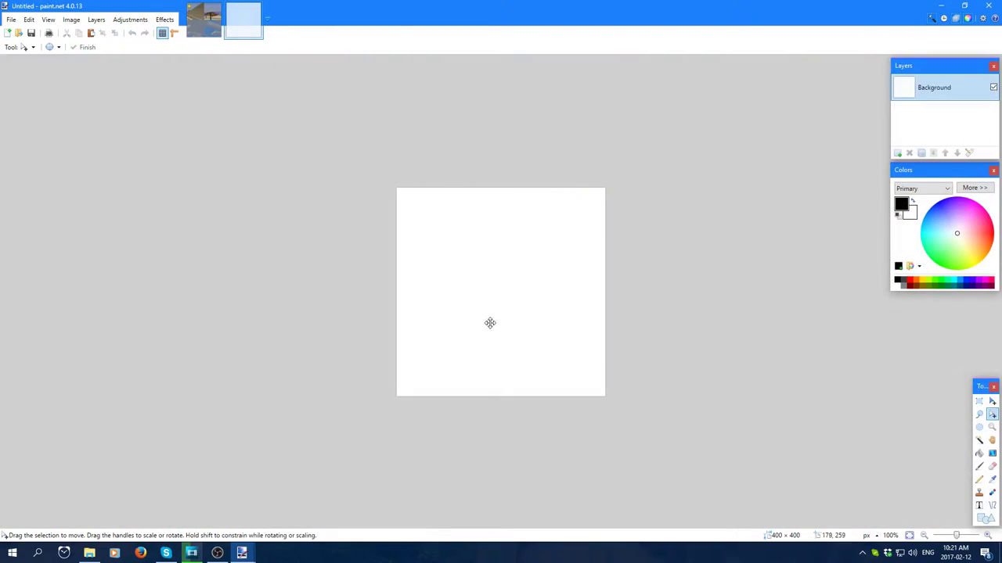
{"action": "key", "text": "ctrl+a"}
{"action": "key", "text": "m"}
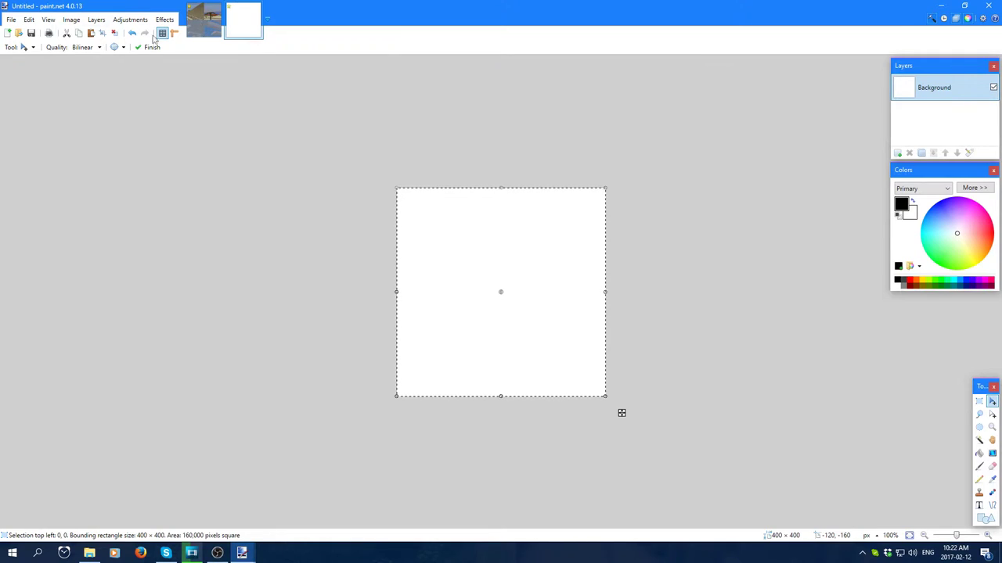
{"action": "key", "text": "ctrl+v"}
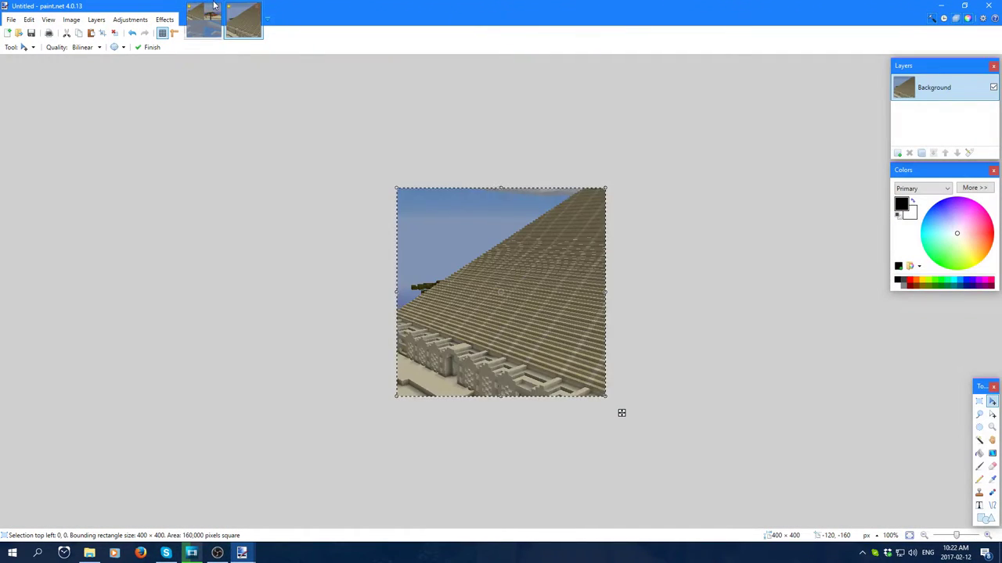
{"action": "left_click", "coordinate": [71, 19]}
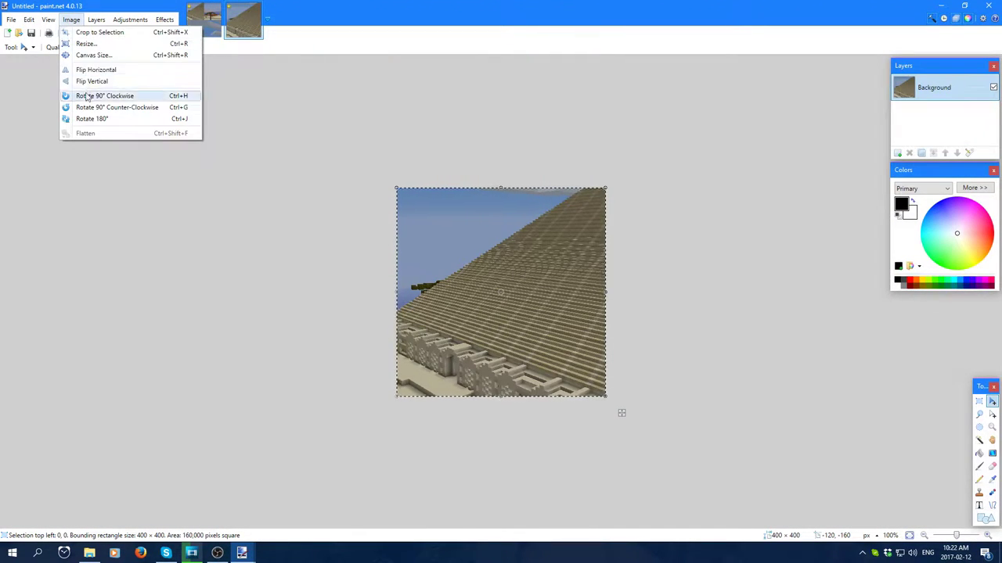
{"action": "left_click", "coordinate": [82, 71]}
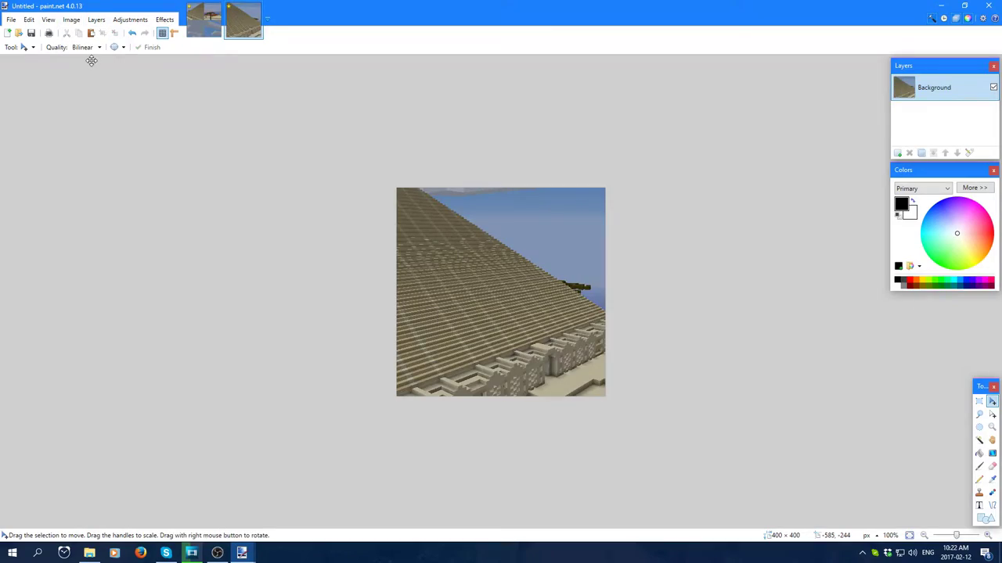
- Move the original screenshot's selection onto its top-right quadrant, then return to the new image
{"action": "key", "text": "ctrl+Tab"}
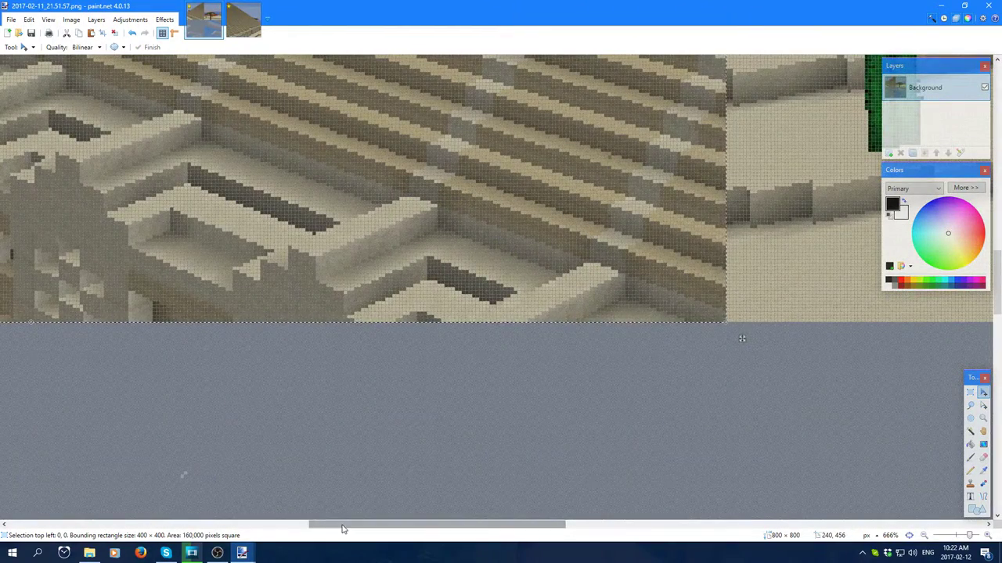
{"action": "left_click_drag", "start_coordinate": [437, 524], "coordinate": [467, 524]}
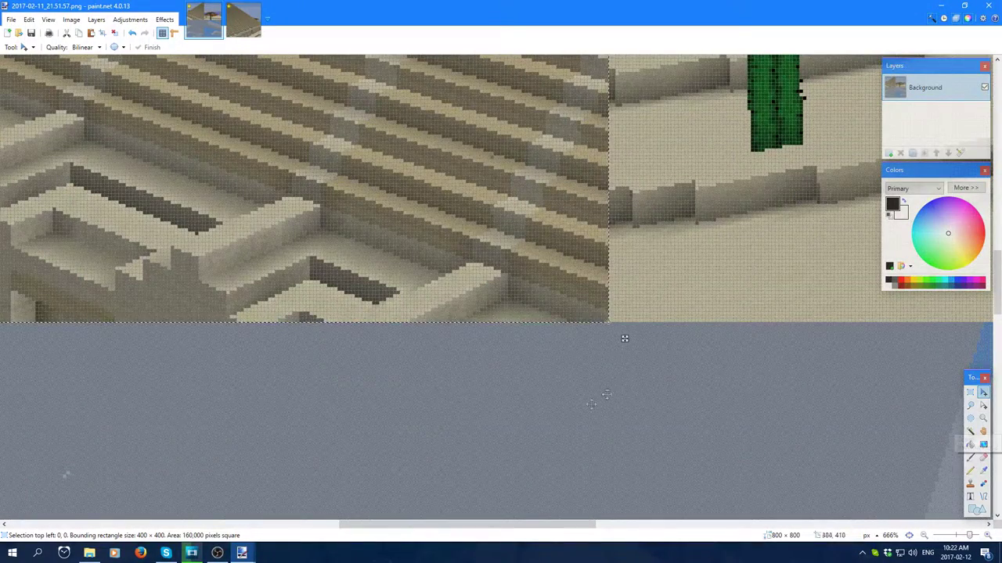
{"action": "left_click_drag", "start_coordinate": [625, 338], "coordinate": [189, 214]}
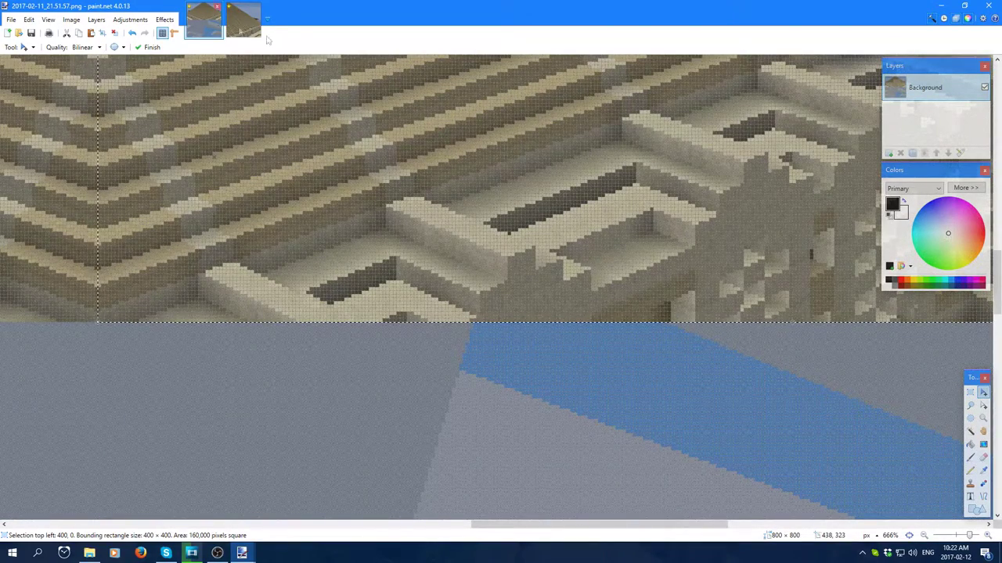
{"action": "left_click", "coordinate": [245, 21]}
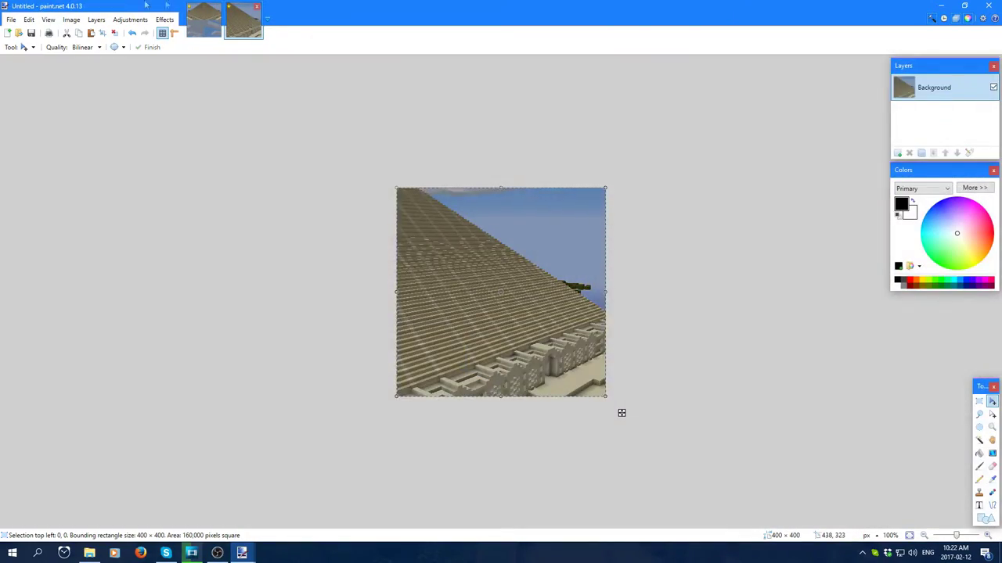
- Flip the small copy vertically and paste it into the 800×800 image's bottom-right quarter
{"action": "left_click", "coordinate": [95, 22]}
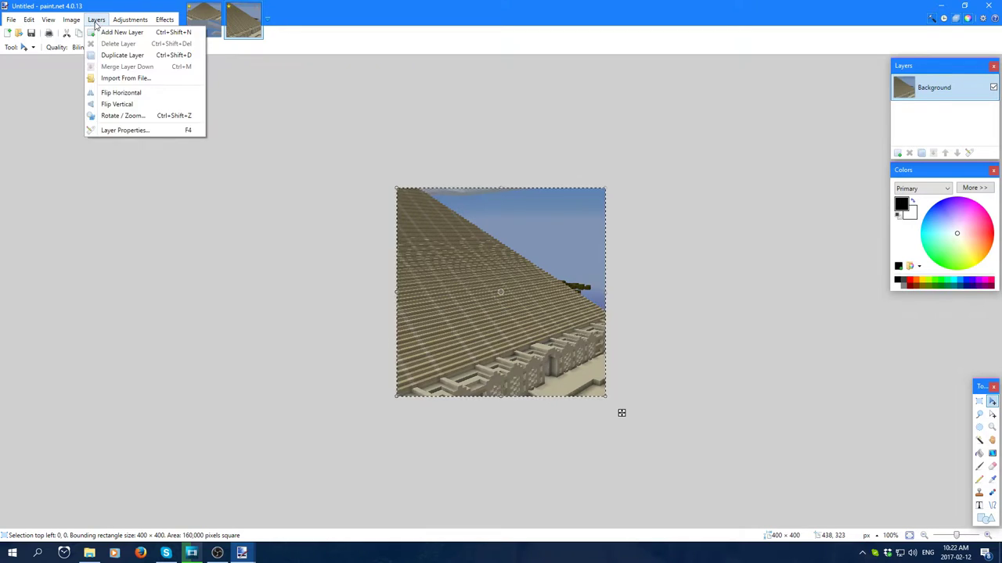
{"action": "left_click", "coordinate": [111, 103]}
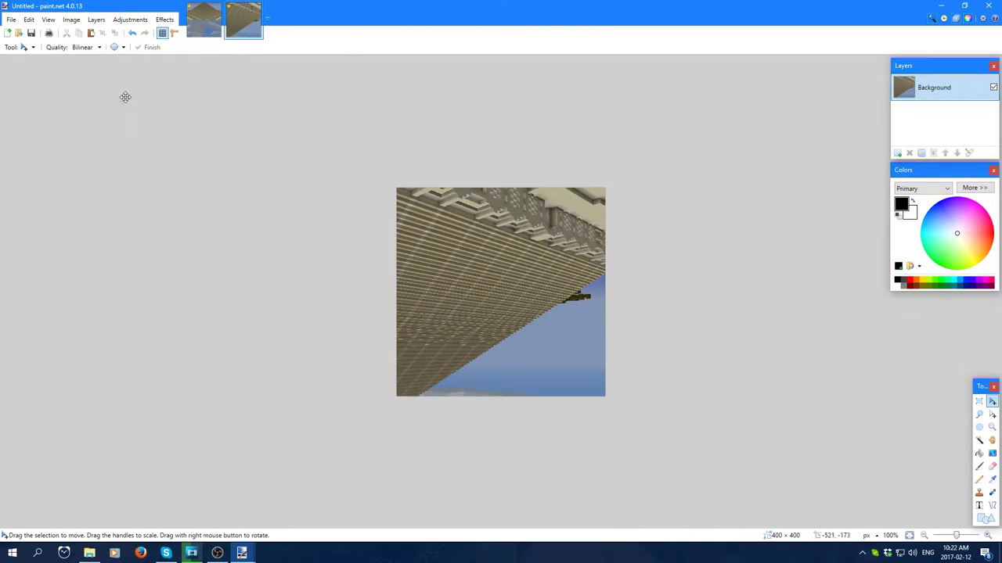
{"action": "key", "text": "ctrl+Tab"}
{"action": "key", "text": "ctrl+v"}
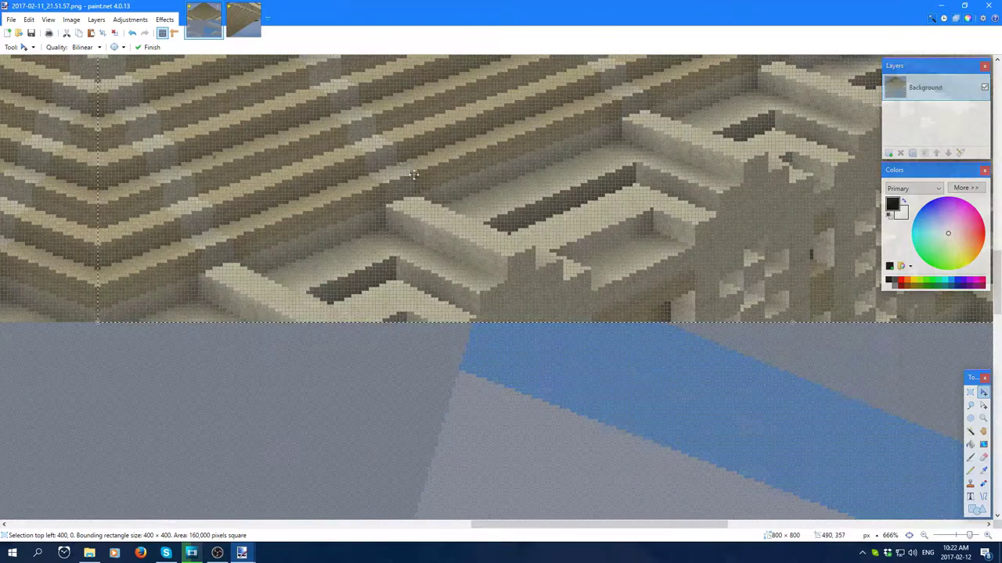
{"action": "left_click_drag", "start_coordinate": [415, 185], "coordinate": [248, 220]}
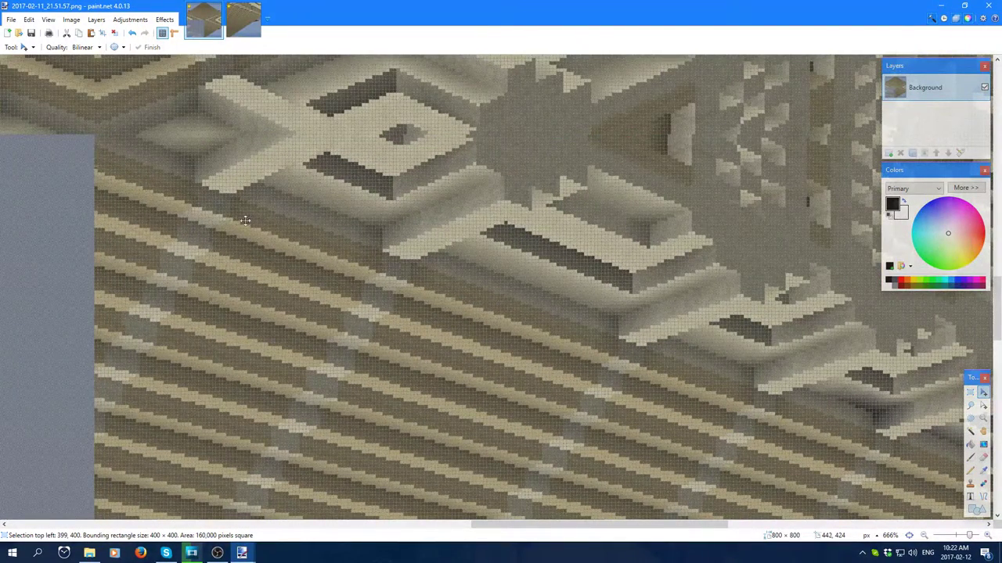
{"action": "left_click_drag", "start_coordinate": [245, 220], "coordinate": [251, 221]}
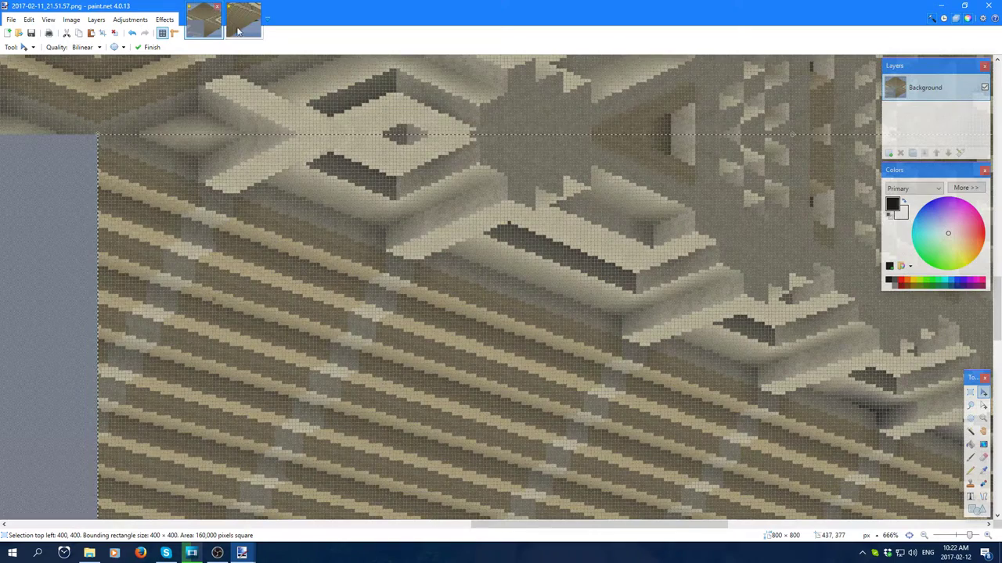
- Mirror the small copy left to right and paste it into the bottom-left quarter
{"action": "left_click", "coordinate": [242, 24]}
{"action": "left_click", "coordinate": [97, 20]}
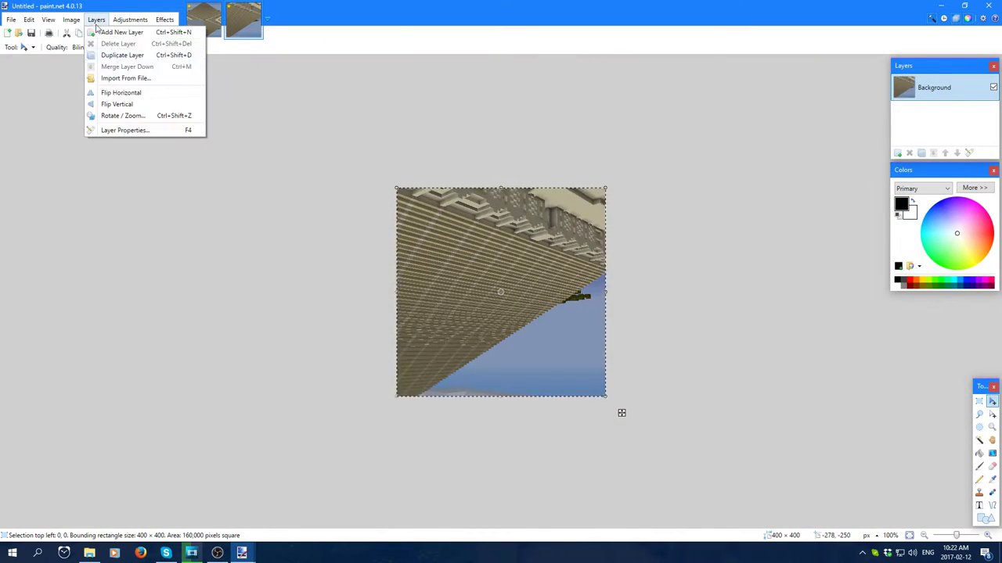
{"action": "left_click", "coordinate": [126, 95]}
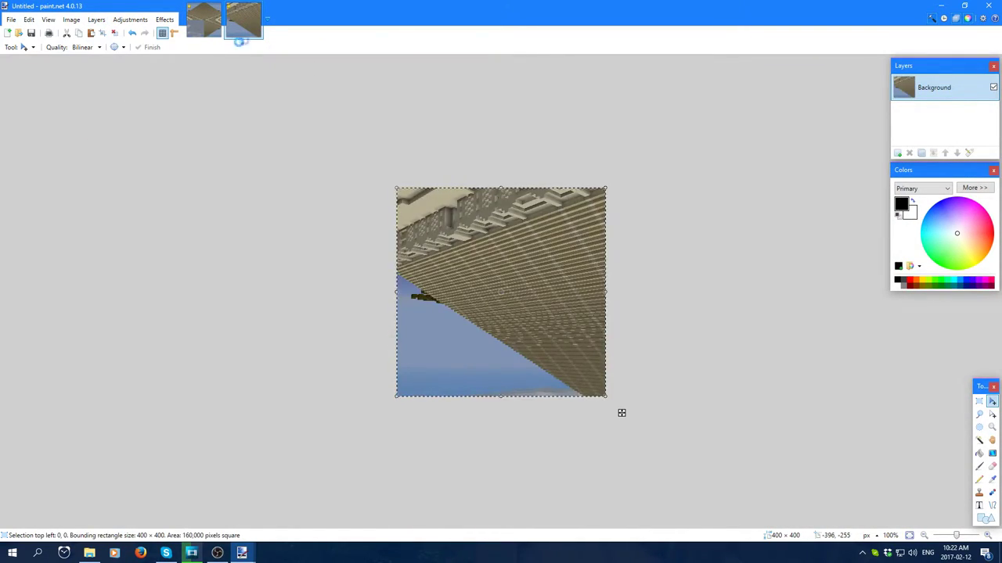
{"action": "key", "text": "ctrl+Tab"}
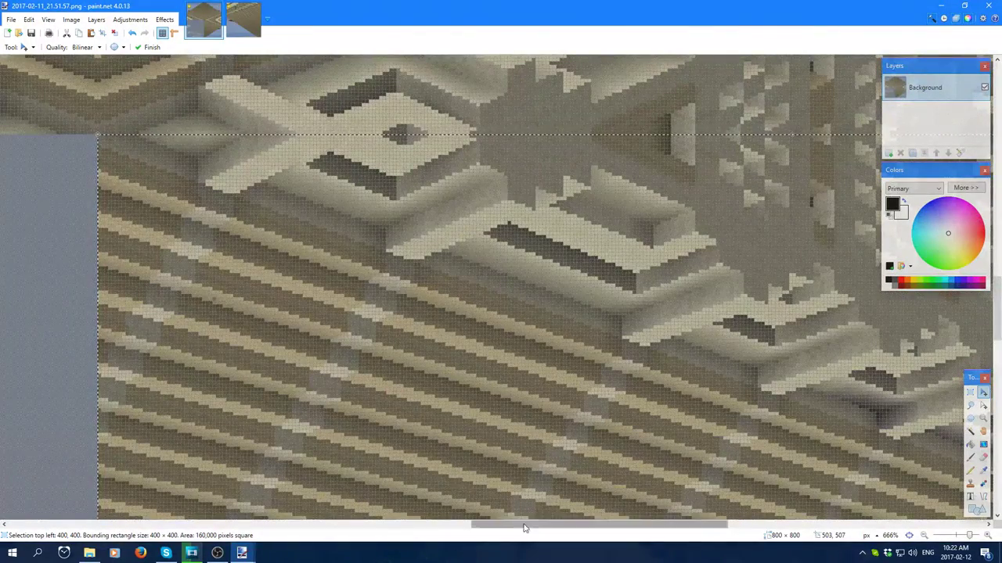
{"action": "scroll", "coordinate": [119, 451], "scroll_direction": "left", "scroll_amount": 5}
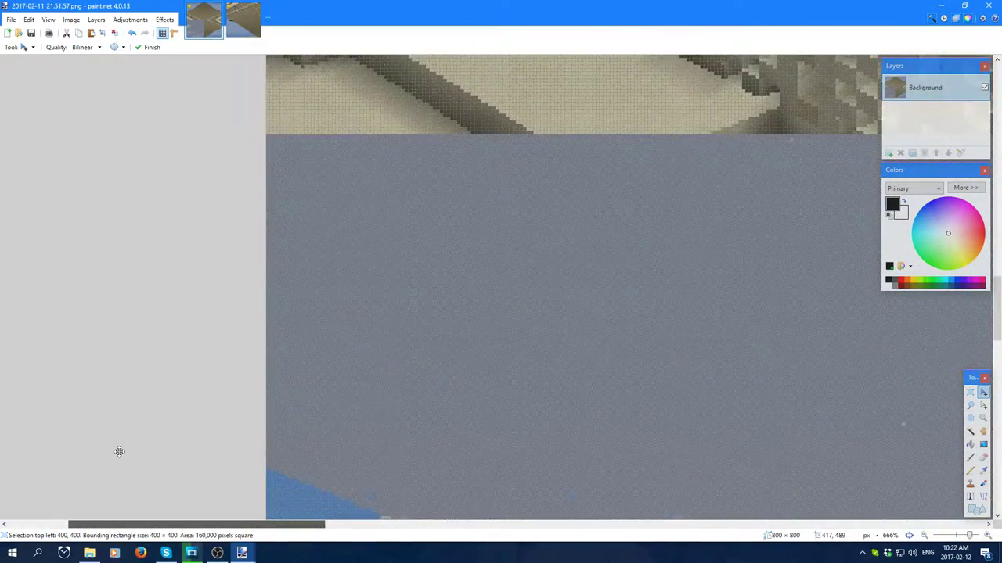
{"action": "left_click_drag", "start_coordinate": [132, 418], "coordinate": [528, 245]}
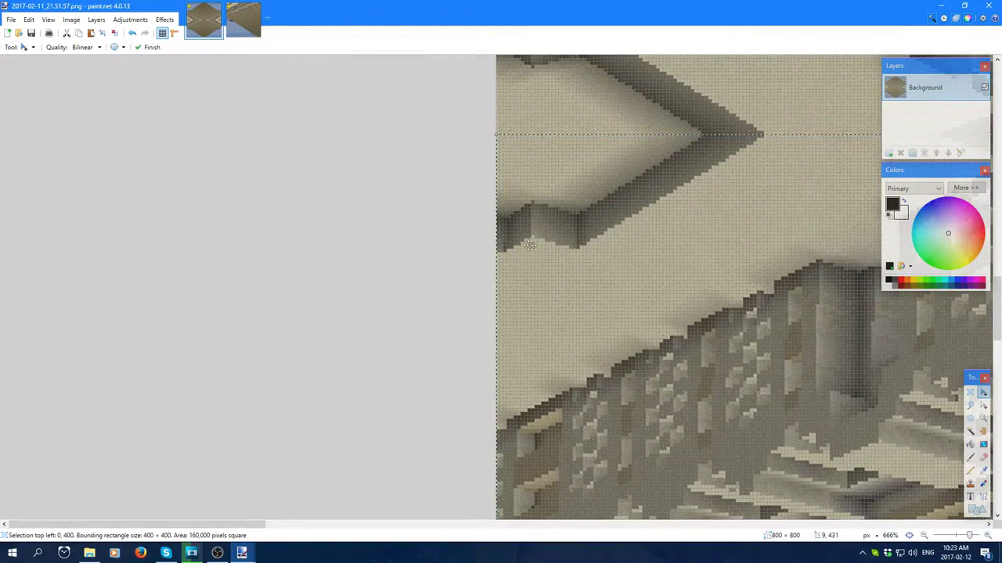
{"action": "key", "text": "Return"}
- Zoom out to view the whole diamond, zoom into its centre, and select the entire image
{"action": "left_click", "coordinate": [983, 419]}
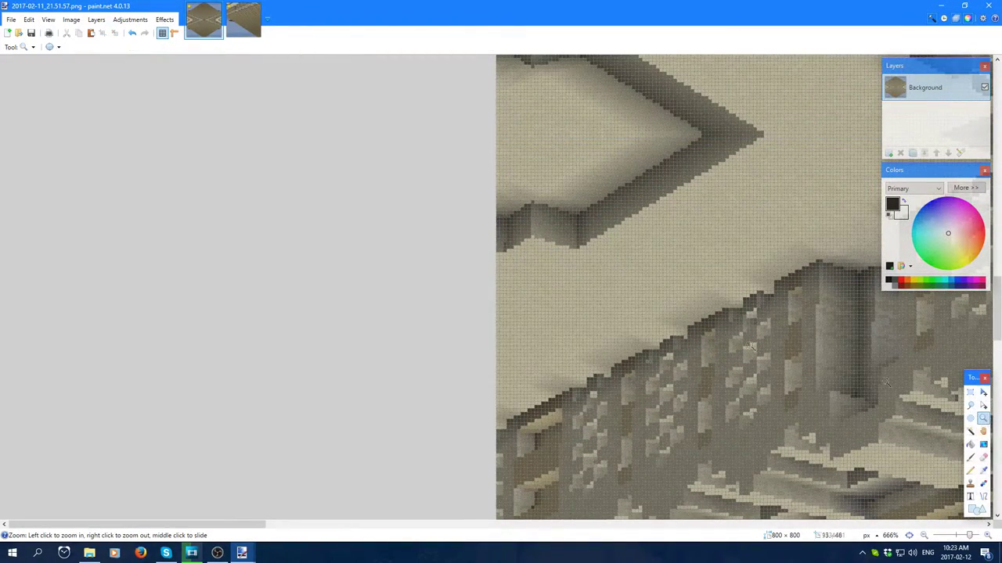
{"action": "right_click", "coordinate": [611, 309]}
{"action": "right_click", "coordinate": [611, 309]}
{"action": "right_click", "coordinate": [618, 310]}
{"action": "right_click", "coordinate": [624, 311]}
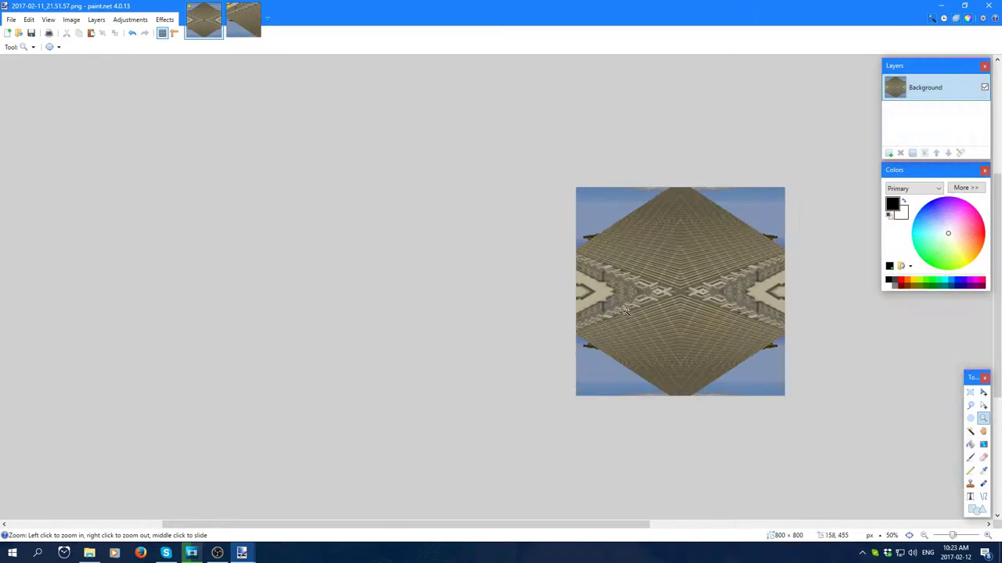
{"action": "left_click_drag", "start_coordinate": [757, 193], "coordinate": [579, 395]}
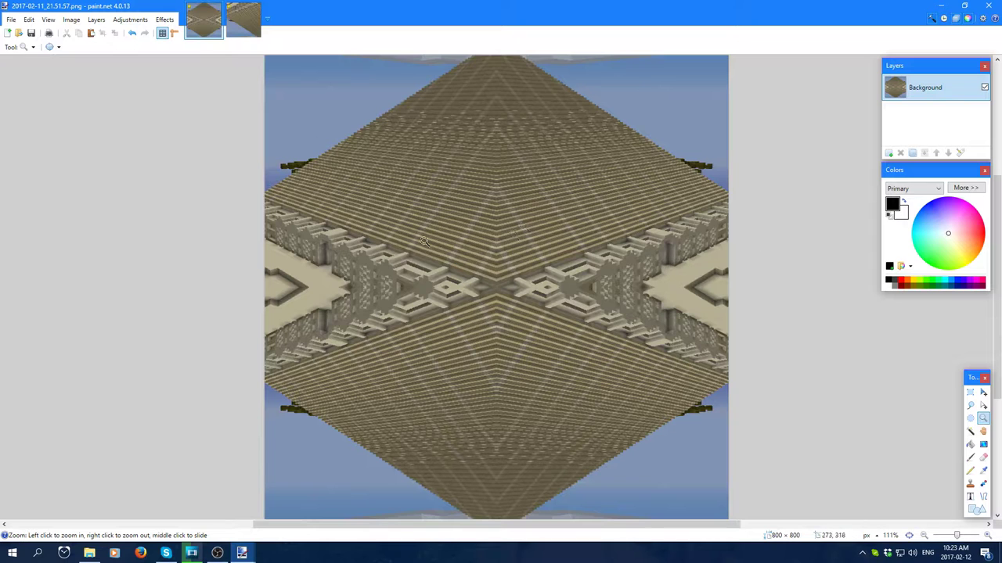
{"action": "key", "text": "ctrl+a"}
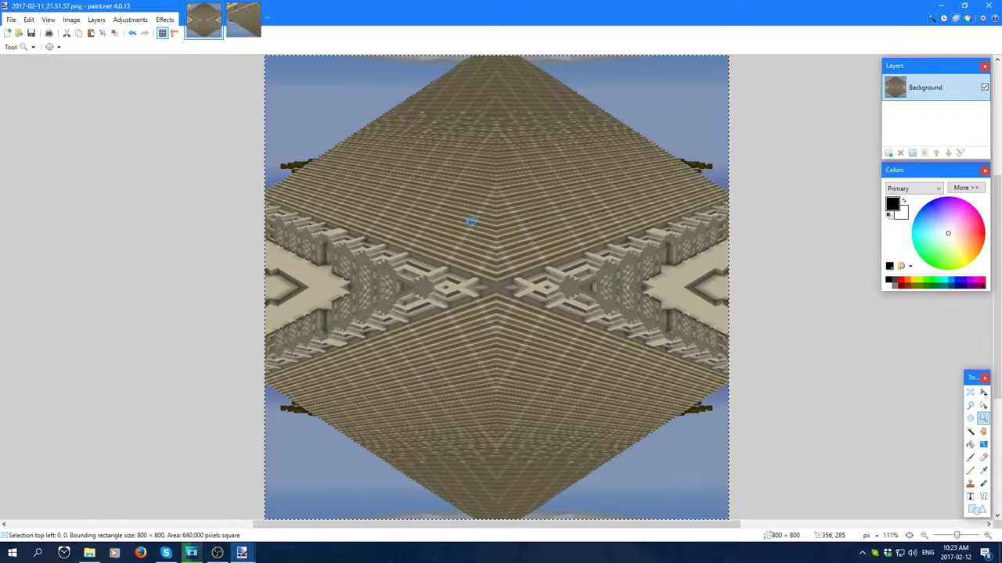
- Create a new 1600 × 1600 image and paste the 800×800 diamond into it
{"action": "left_click", "coordinate": [11, 20]}
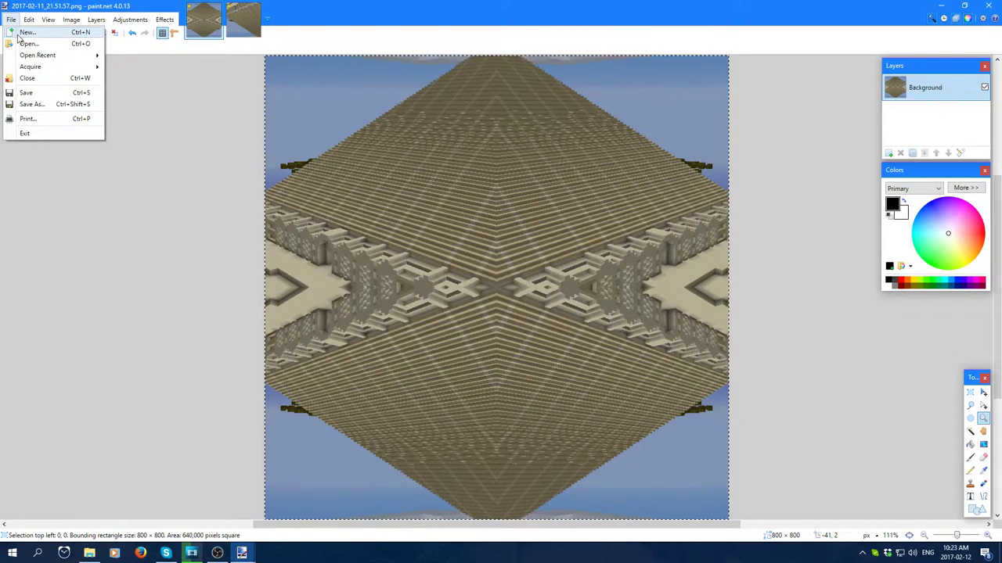
{"action": "left_click", "coordinate": [27, 32]}
{"action": "type", "text": "16000"}
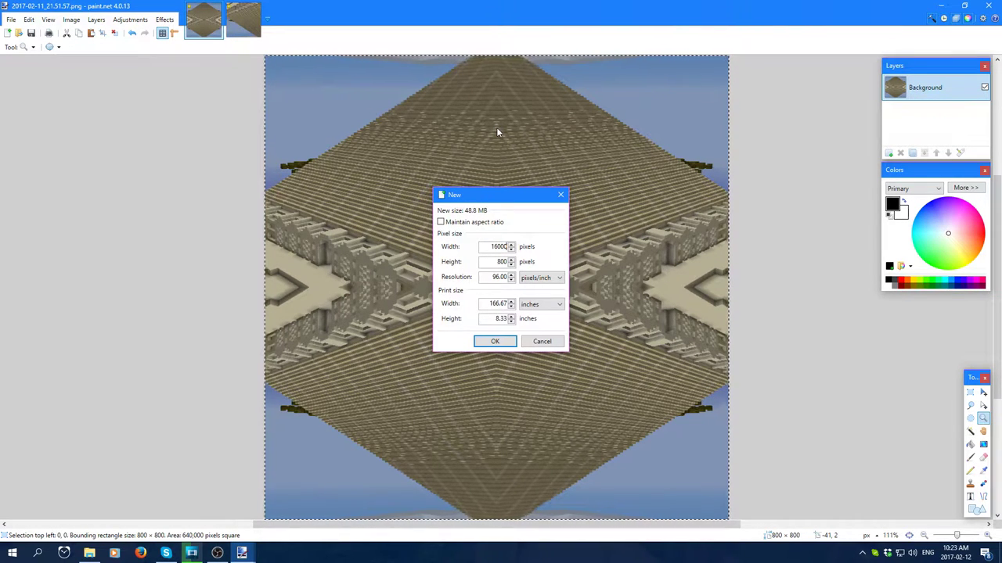
{"action": "key", "text": "BackSpace"}
{"action": "key", "text": "Tab"}
{"action": "type", "text": "1600"}
{"action": "key", "text": "Return"}
{"action": "key", "text": "ctrl+v"}
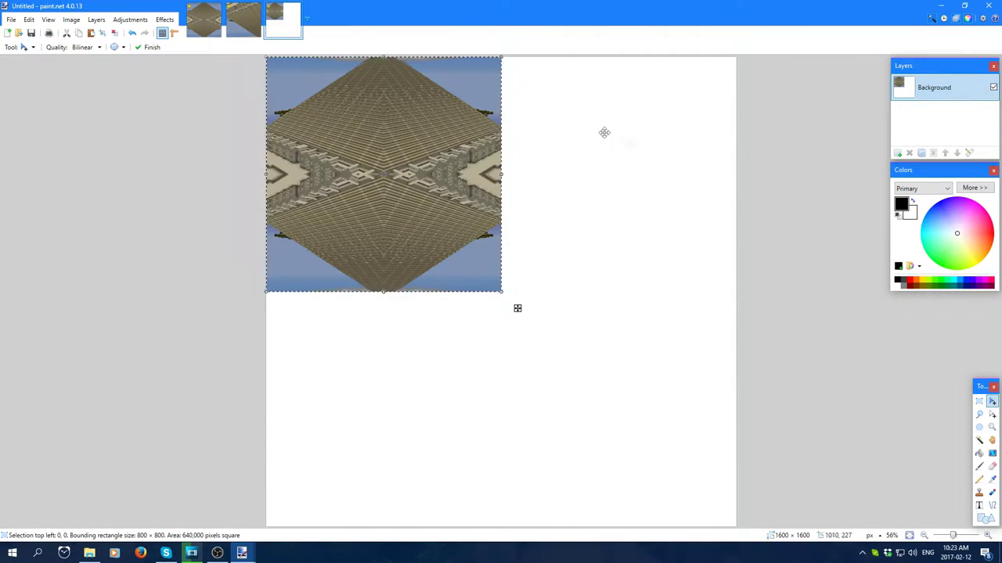
- Zoom in on the tiled diamond pattern, down to the pixels at an X-shaped crossing
{"action": "left_click", "coordinate": [991, 427]}
{"action": "left_click_drag", "start_coordinate": [699, 94], "coordinate": [736, 57]}
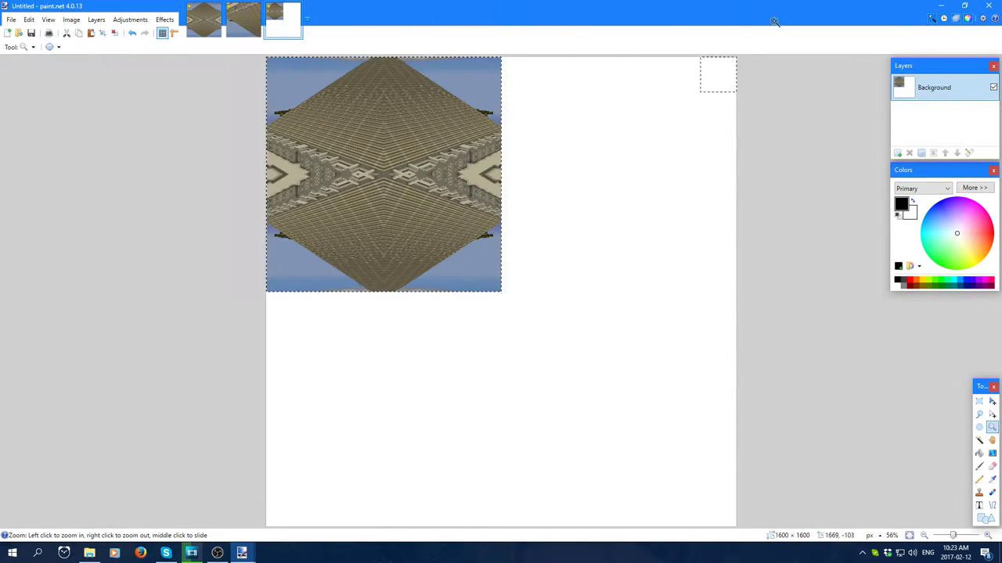
{"action": "key", "text": "z"}
{"action": "scroll", "coordinate": [754, 336], "scroll_direction": "down", "scroll_amount": 5}
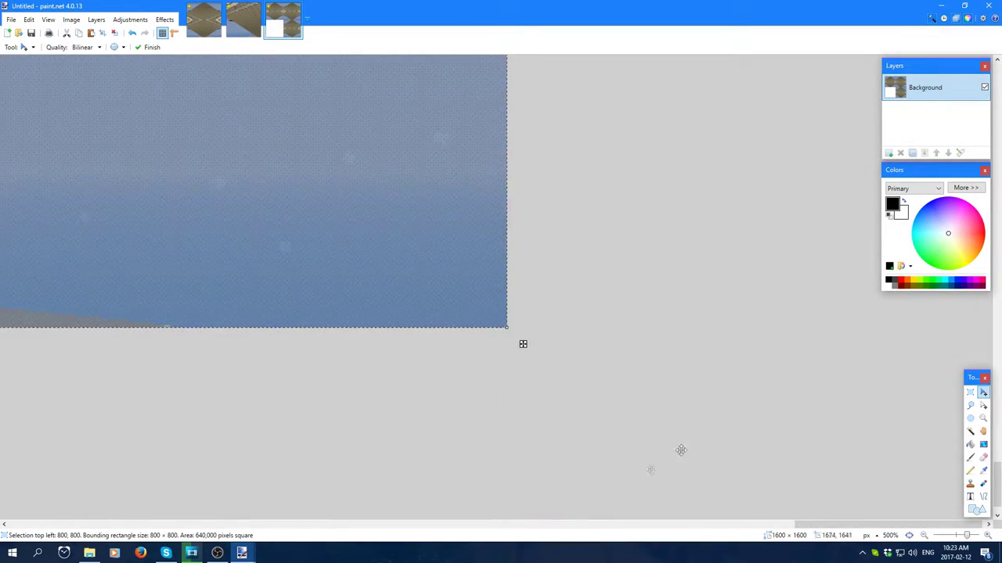
{"action": "left_click_drag", "start_coordinate": [838, 526], "coordinate": [34, 507]}
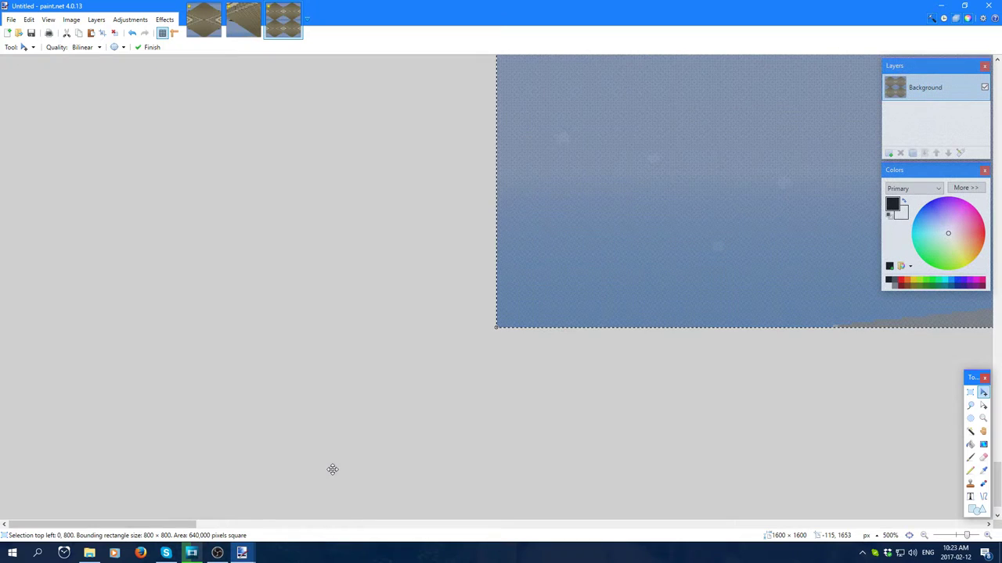
{"action": "left_click", "coordinate": [984, 418]}
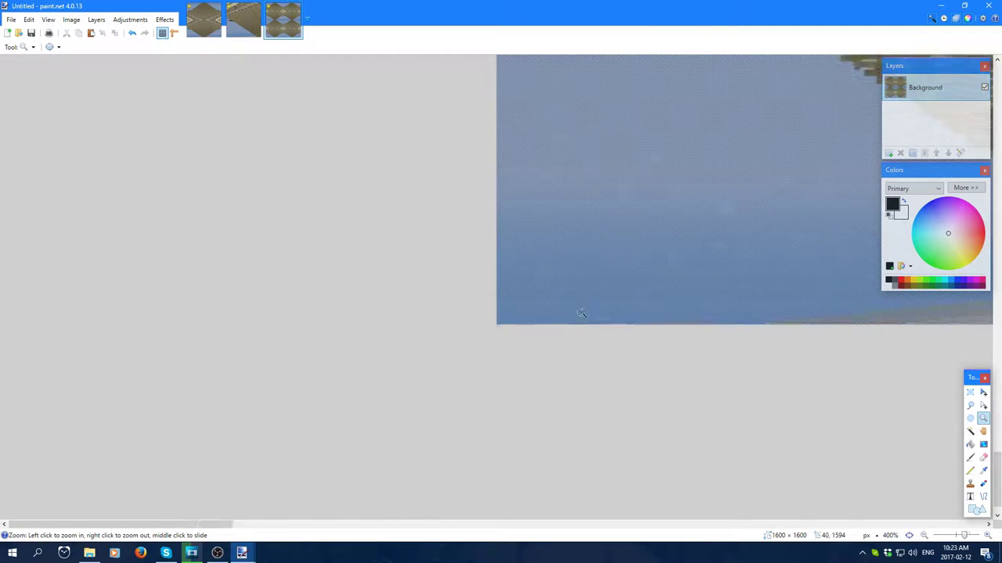
{"action": "scroll", "coordinate": [577, 313], "scroll_direction": "down", "scroll_amount": 10}
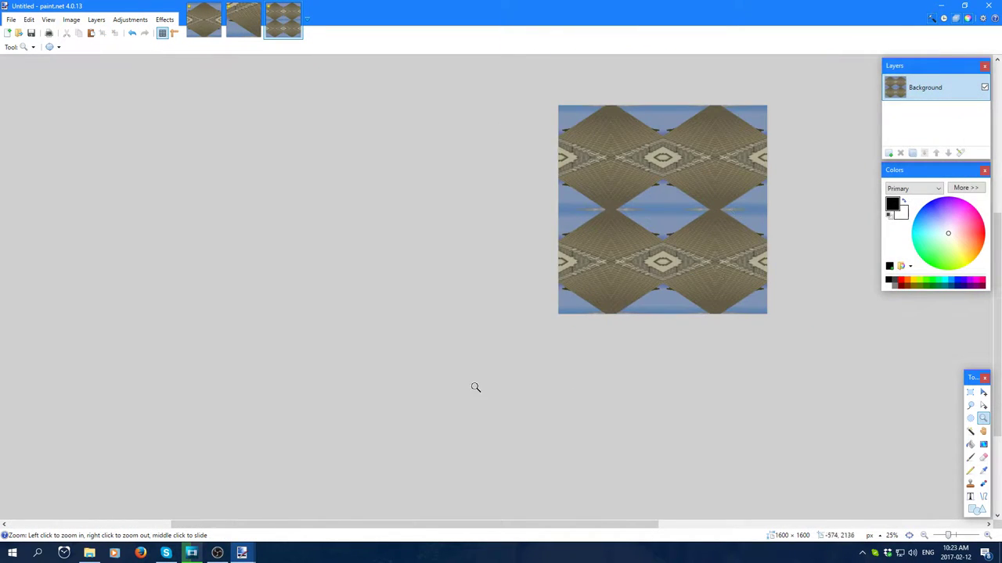
{"action": "left_click_drag", "start_coordinate": [583, 281], "coordinate": [797, 68]}
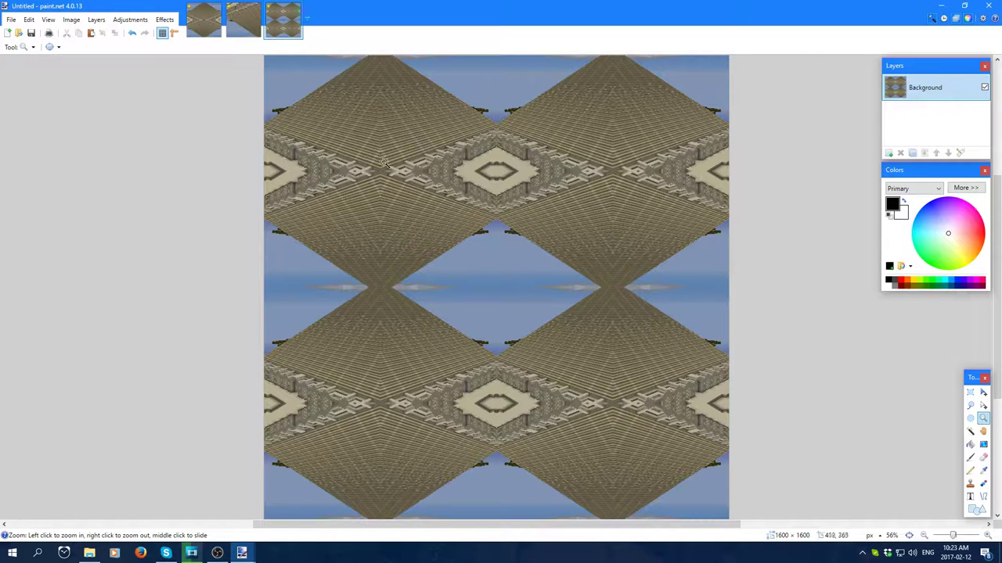
{"action": "left_click_drag", "start_coordinate": [287, 331], "coordinate": [286, 332]}
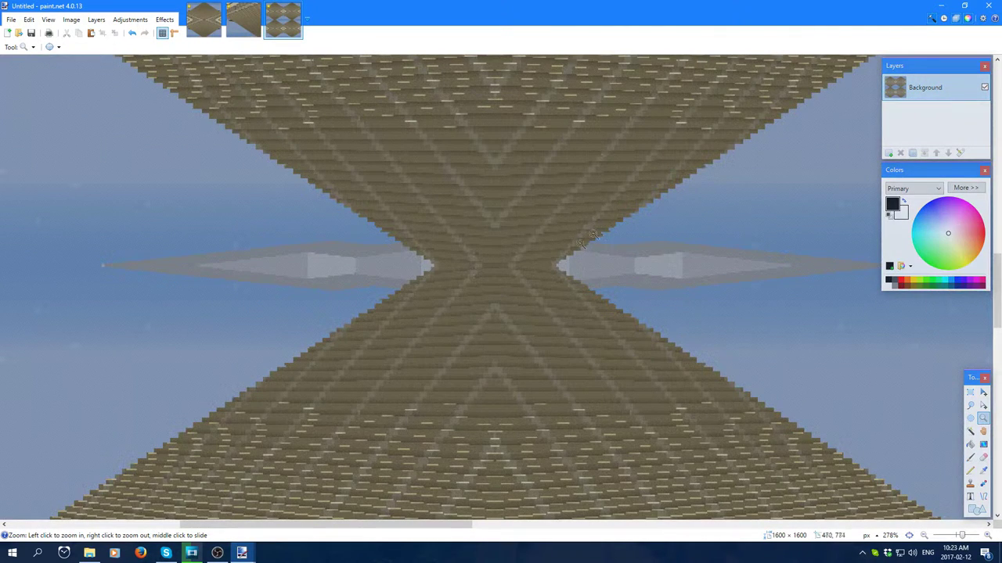
{"action": "left_click", "coordinate": [593, 234]}
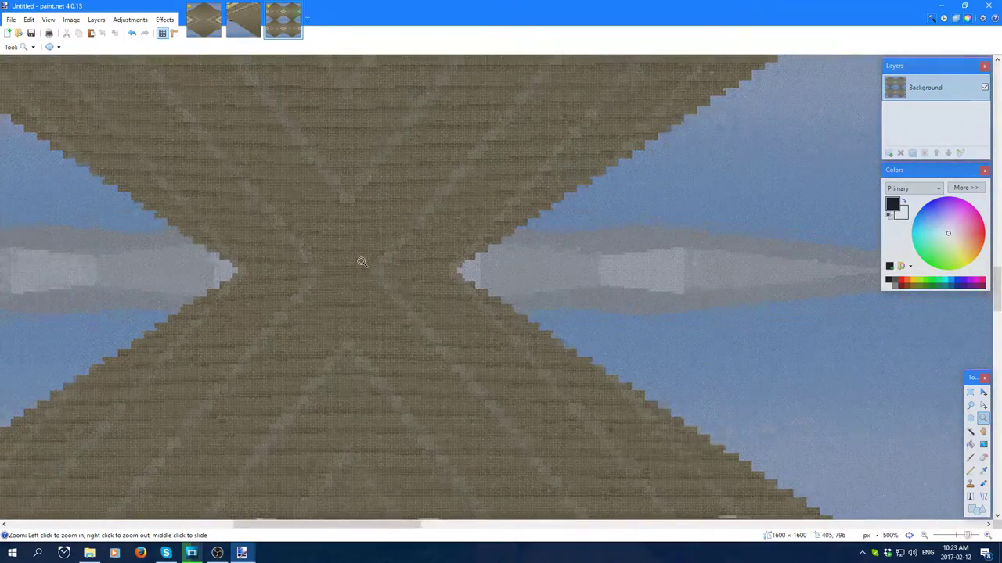
{"action": "left_click_drag", "start_coordinate": [377, 278], "coordinate": [340, 273]}
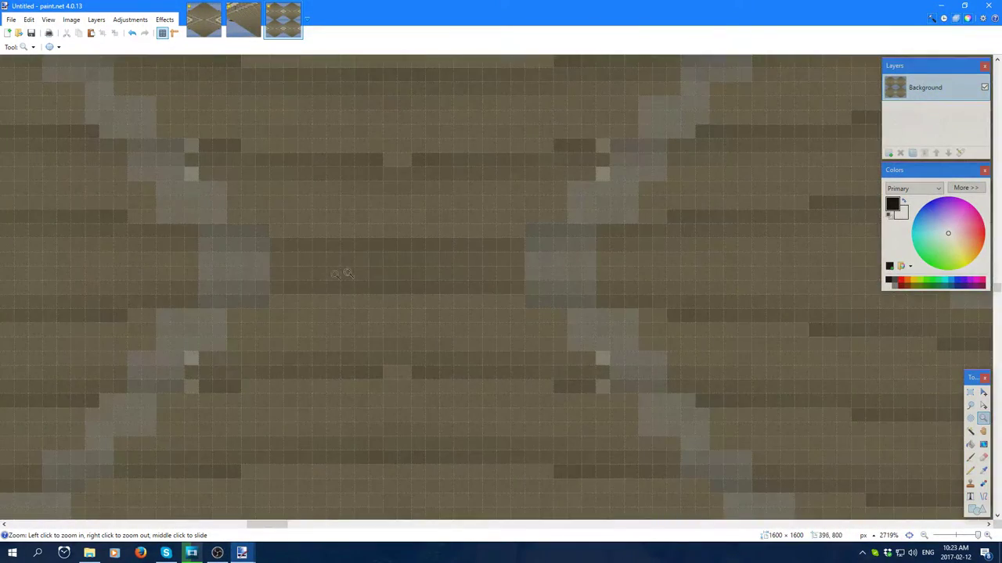
- Zoom back out to actual size, scroll around the canvas, and show the 400 × 400 image
{"action": "right_click", "coordinate": [393, 271]}
{"action": "right_click", "coordinate": [394, 263]}
{"action": "scroll", "coordinate": [440, 241], "scroll_direction": "down", "scroll_amount": 2}
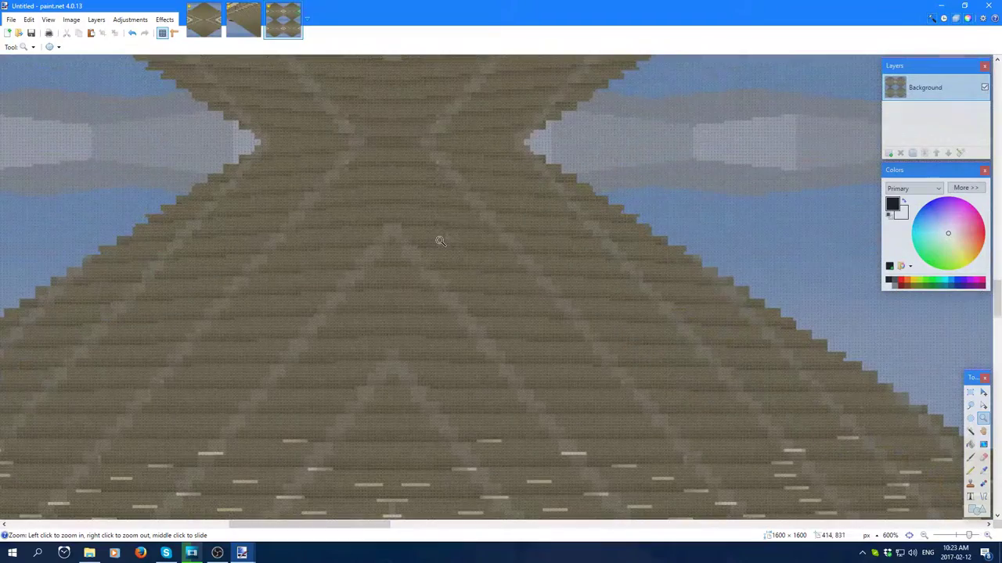
{"action": "right_click", "coordinate": [439, 232]}
{"action": "right_click", "coordinate": [443, 232]}
{"action": "right_click", "coordinate": [450, 231]}
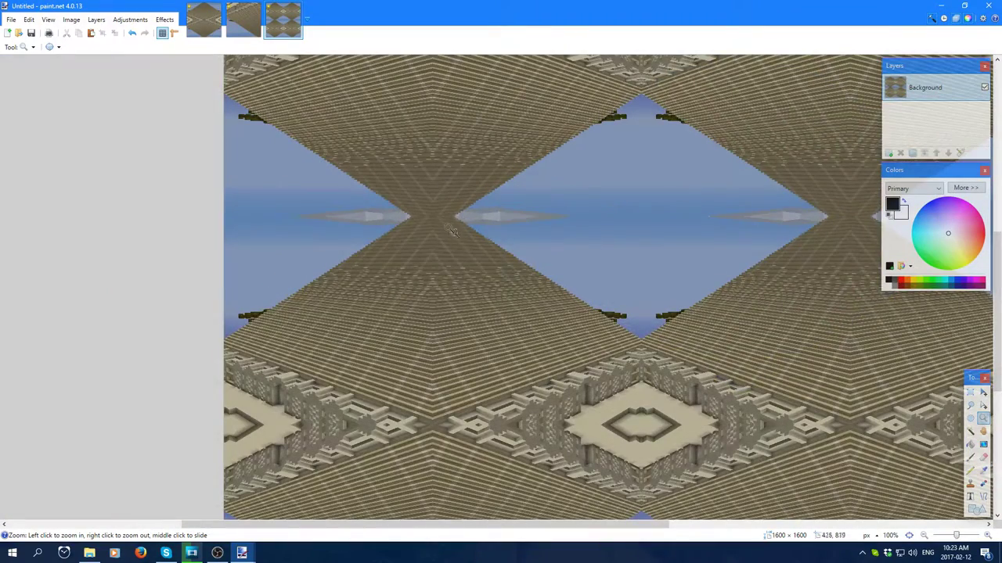
{"action": "left_click_drag", "start_coordinate": [618, 524], "coordinate": [765, 516]}
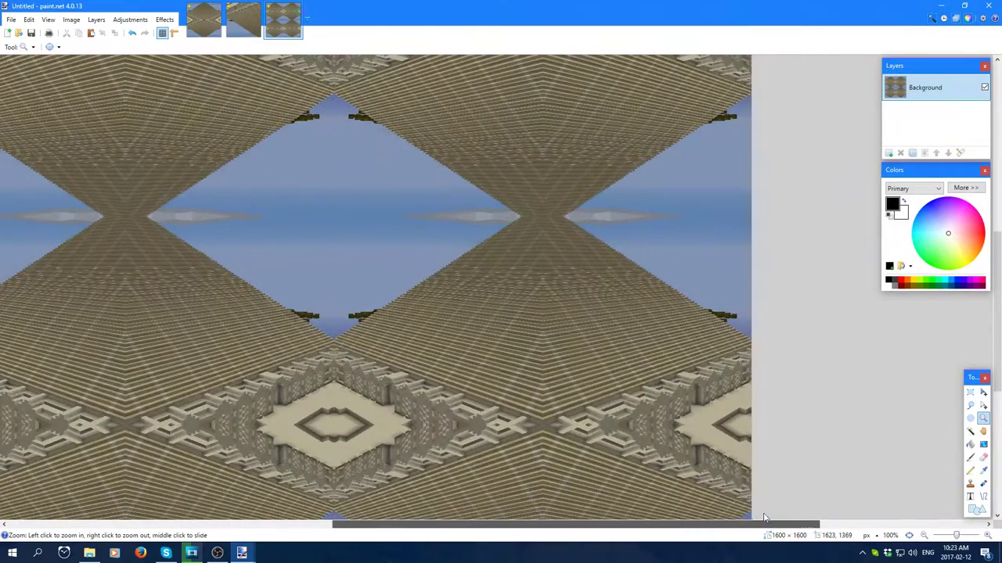
{"action": "scroll", "coordinate": [743, 378], "scroll_direction": "down", "scroll_amount": 3}
{"action": "scroll", "coordinate": [743, 377], "scroll_direction": "up", "scroll_amount": 1}
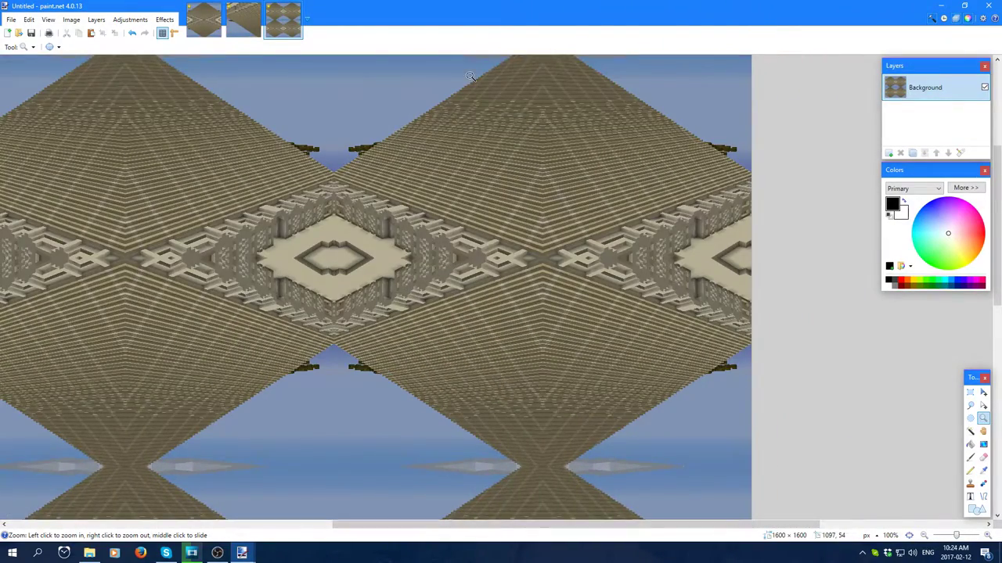
{"action": "scroll", "coordinate": [510, 254], "scroll_direction": "up", "scroll_amount": 1}
{"action": "scroll", "coordinate": [510, 255], "scroll_direction": "down", "scroll_amount": 4}
{"action": "scroll", "coordinate": [510, 254], "scroll_direction": "up", "scroll_amount": 5}
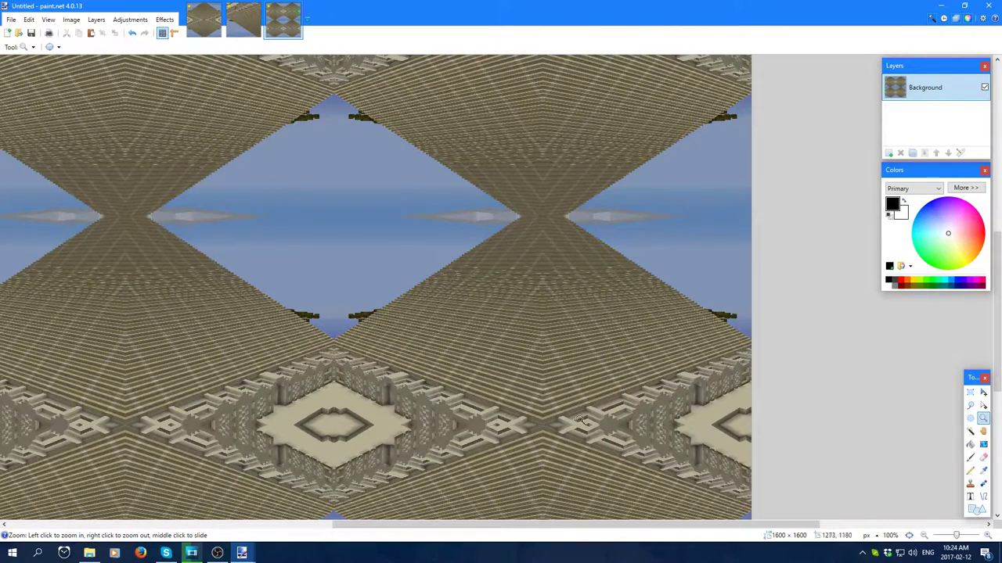
{"action": "scroll", "coordinate": [561, 304], "scroll_direction": "down", "scroll_amount": 3}
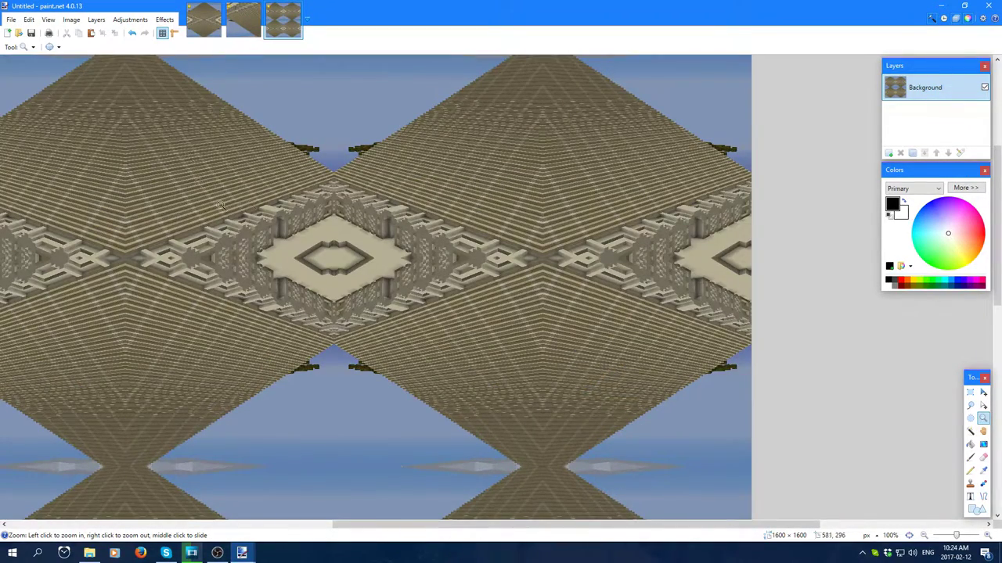
{"action": "left_click_drag", "start_coordinate": [767, 535], "coordinate": [589, 535]}
{"action": "left_click", "coordinate": [239, 9]}
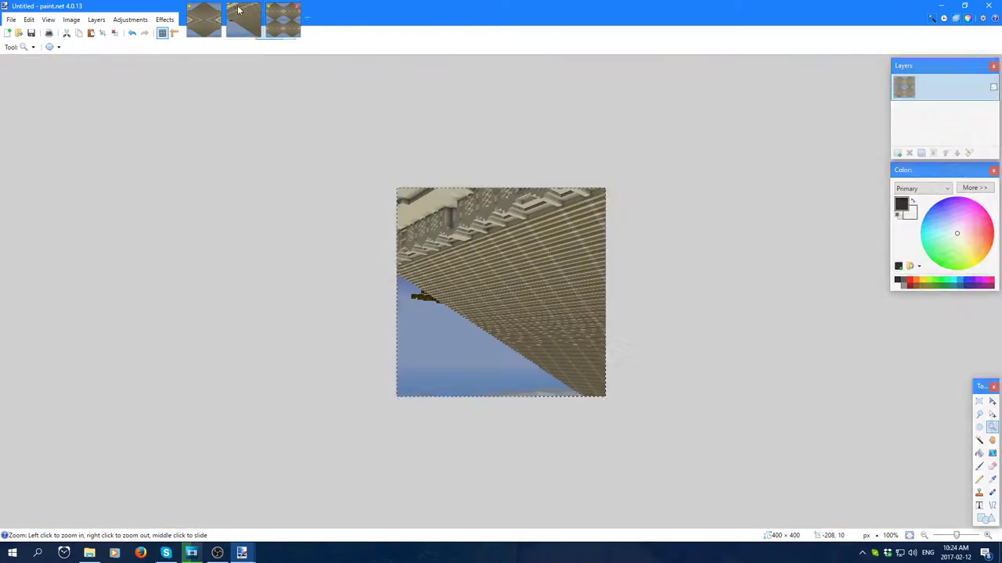
- Browse the Effects menu, then revert the screenshot to its original unmirrored 1920 × 1017 state
{"action": "left_click", "coordinate": [158, 17]}
{"action": "mouse_move", "coordinate": [191, 84]}
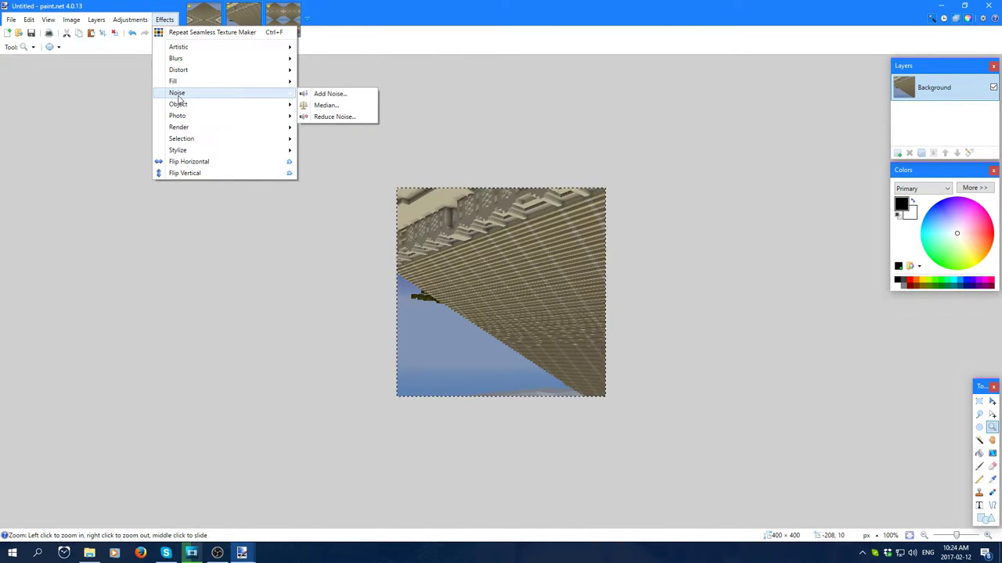
{"action": "left_click", "coordinate": [217, 15]}
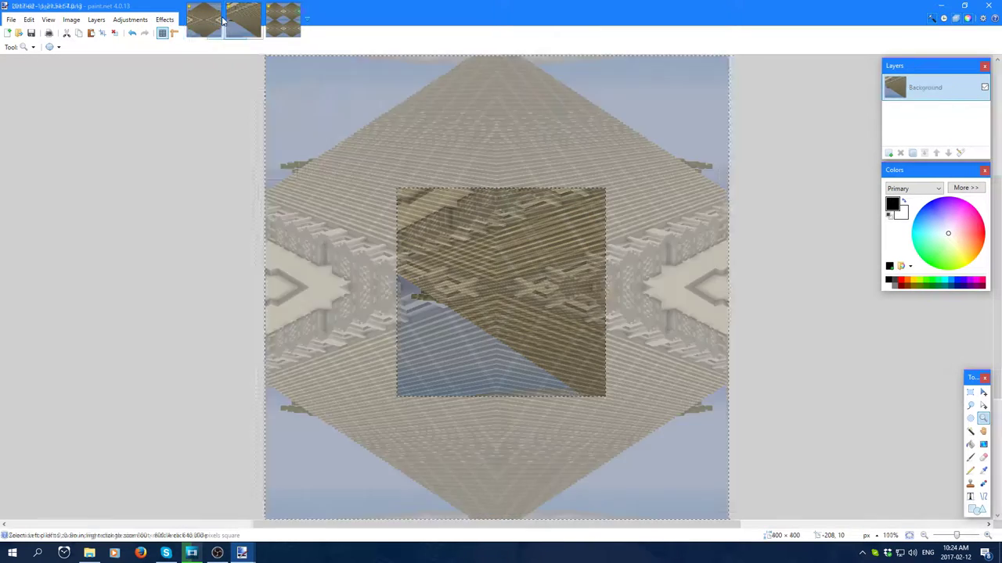
{"action": "key", "text": "ctrl+v"}
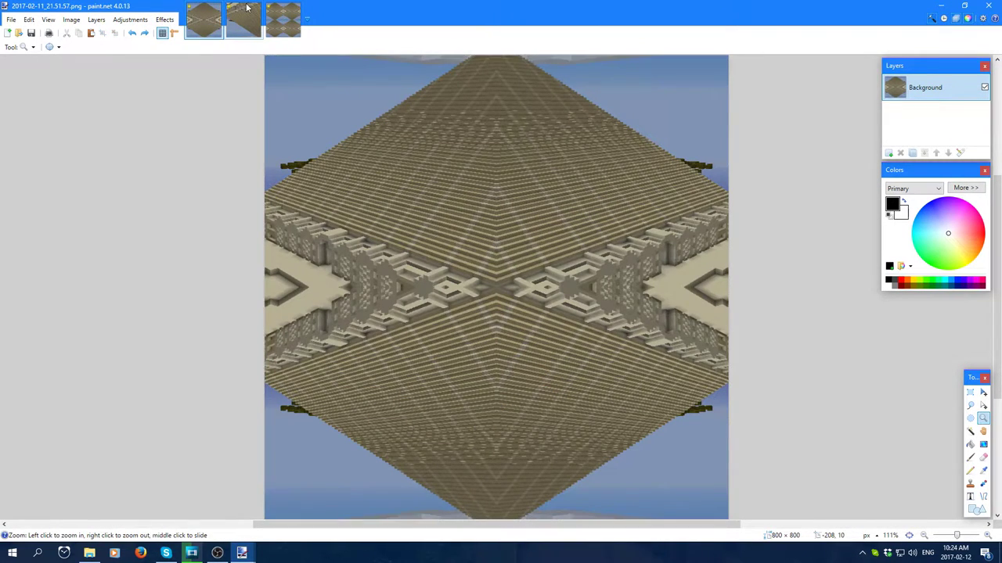
{"action": "left_click", "coordinate": [247, 9]}
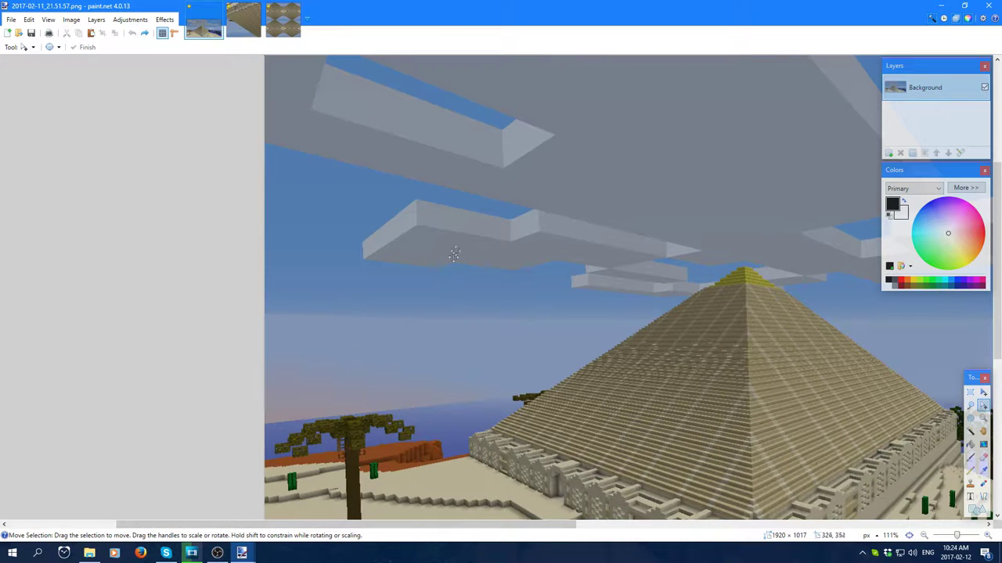
{"action": "left_click", "coordinate": [983, 419]}
{"action": "left_click_drag", "start_coordinate": [321, 229], "coordinate": [519, 333]}
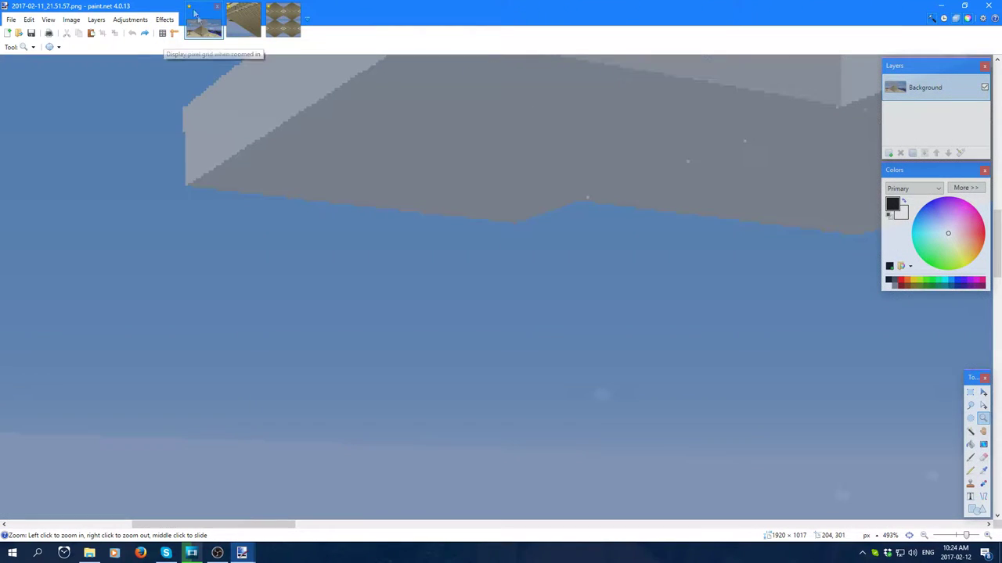
{"action": "left_click", "coordinate": [165, 19]}
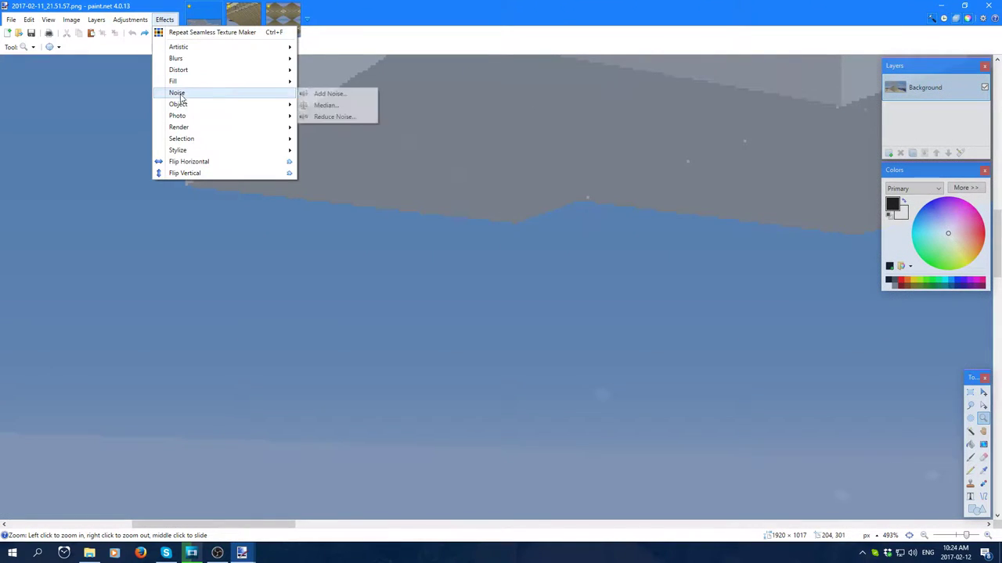
{"action": "mouse_move", "coordinate": [237, 103]}
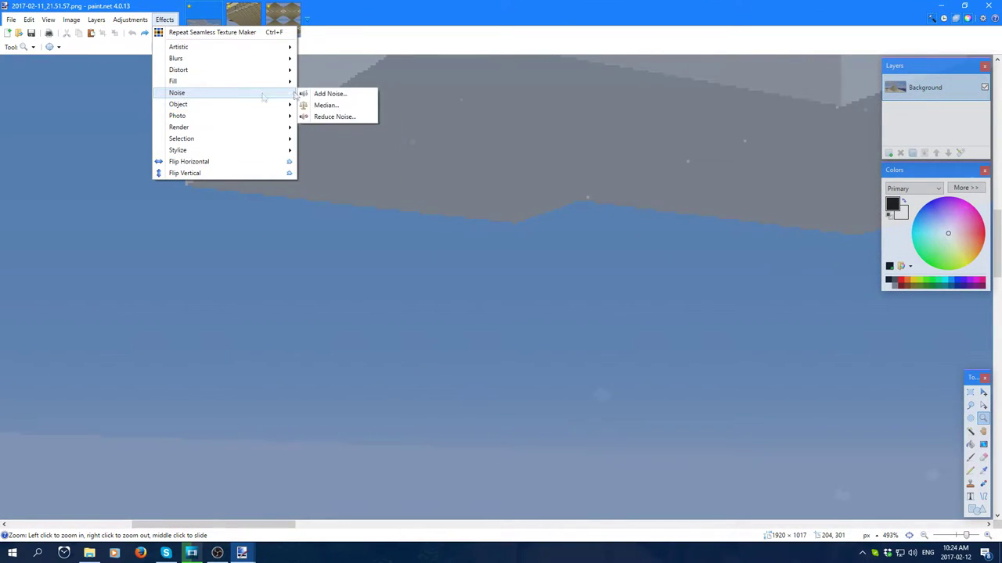
{"action": "left_click", "coordinate": [337, 93]}
{"action": "left_click_drag", "start_coordinate": [438, 218], "coordinate": [556, 185]}
{"action": "left_click_drag", "start_coordinate": [566, 237], "coordinate": [515, 233]}
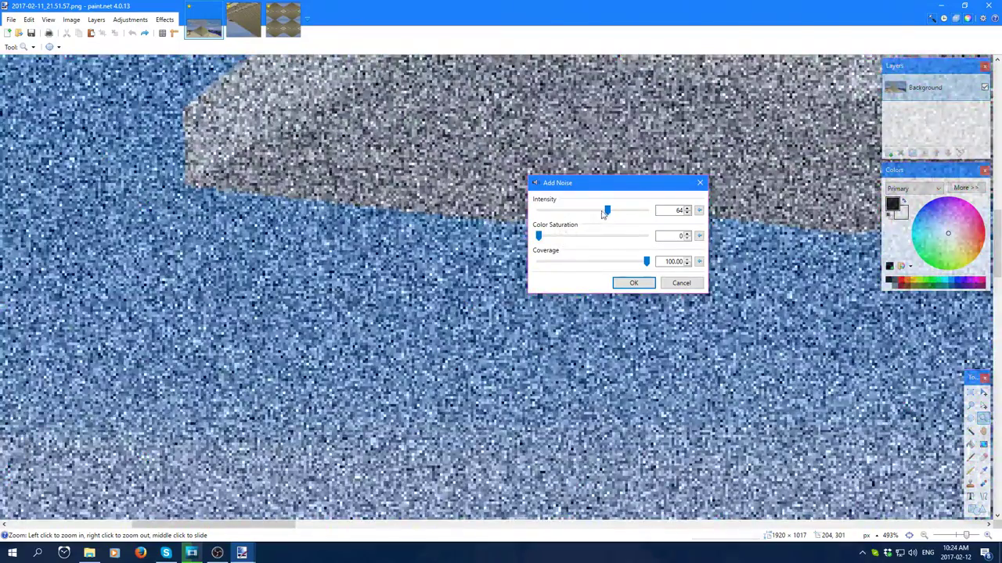
{"action": "left_click_drag", "start_coordinate": [603, 213], "coordinate": [558, 211]}
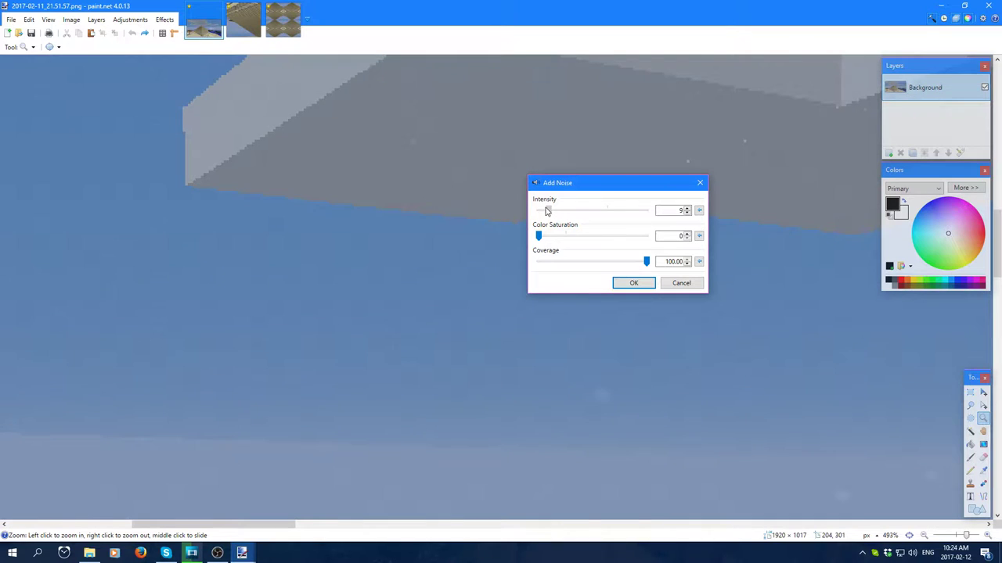
{"action": "left_click_drag", "start_coordinate": [554, 211], "coordinate": [548, 210]}
{"action": "left_click_drag", "start_coordinate": [558, 210], "coordinate": [550, 211]}
{"action": "left_click", "coordinate": [689, 283]}
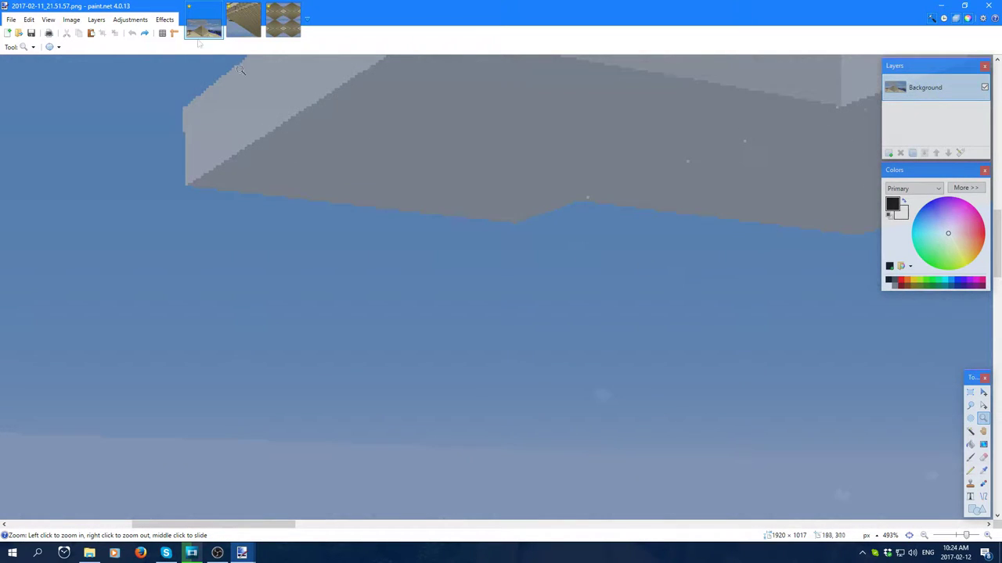
{"action": "left_click", "coordinate": [164, 20]}
{"action": "mouse_move", "coordinate": [188, 96]}
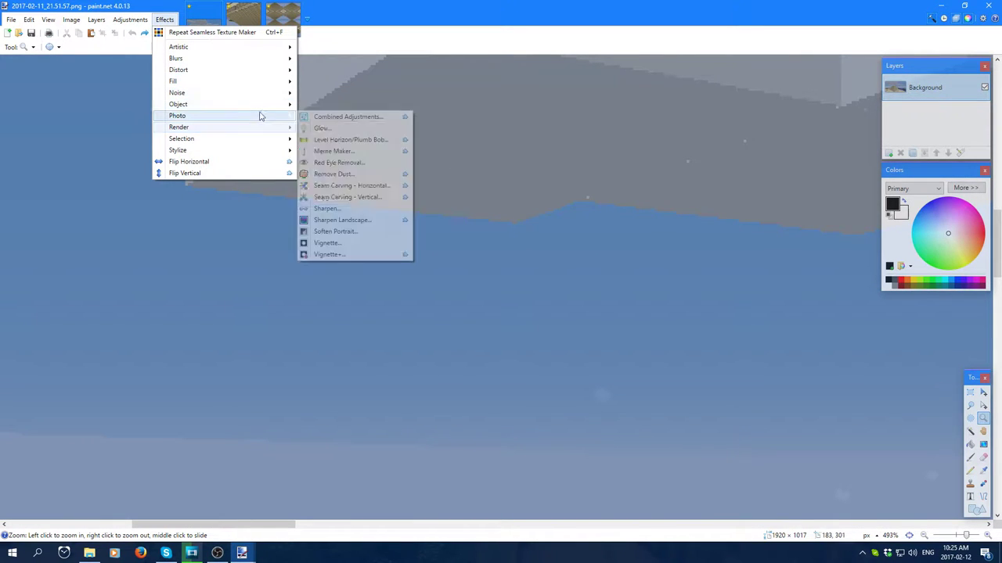
{"action": "mouse_move", "coordinate": [224, 104]}
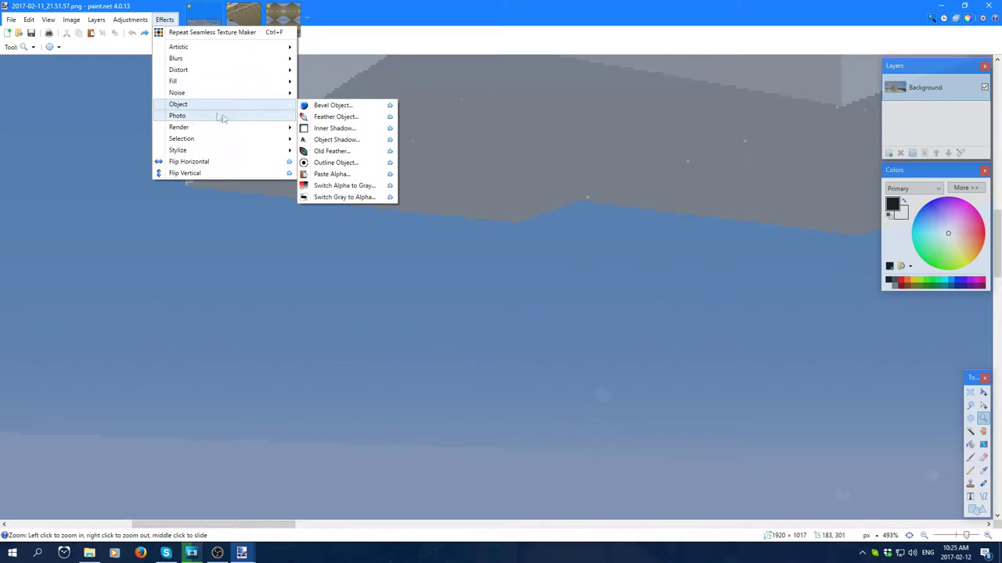
{"action": "mouse_move", "coordinate": [263, 119]}
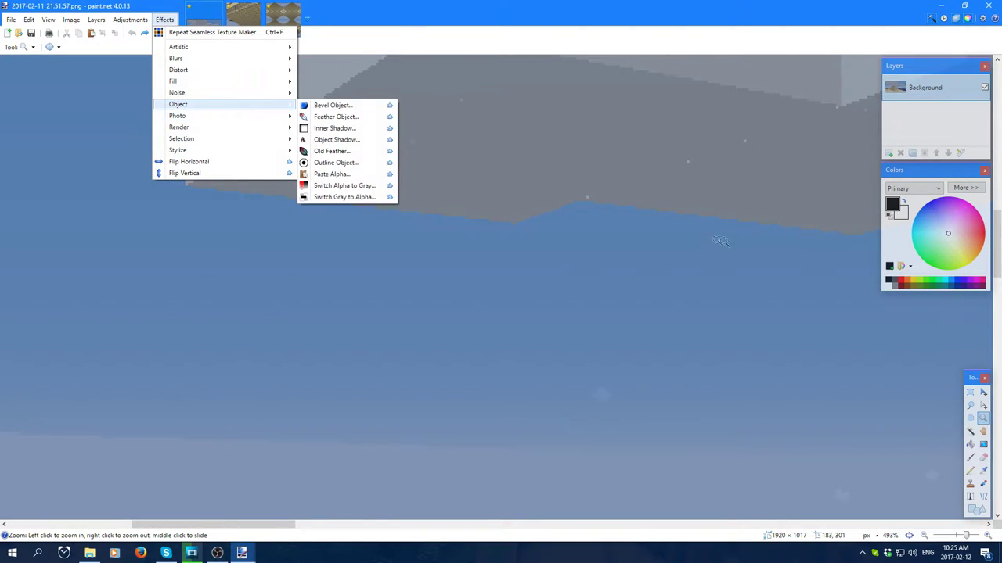
{"action": "left_click", "coordinate": [720, 241]}
{"action": "scroll", "coordinate": [681, 230], "scroll_direction": "down", "scroll_amount": 8}
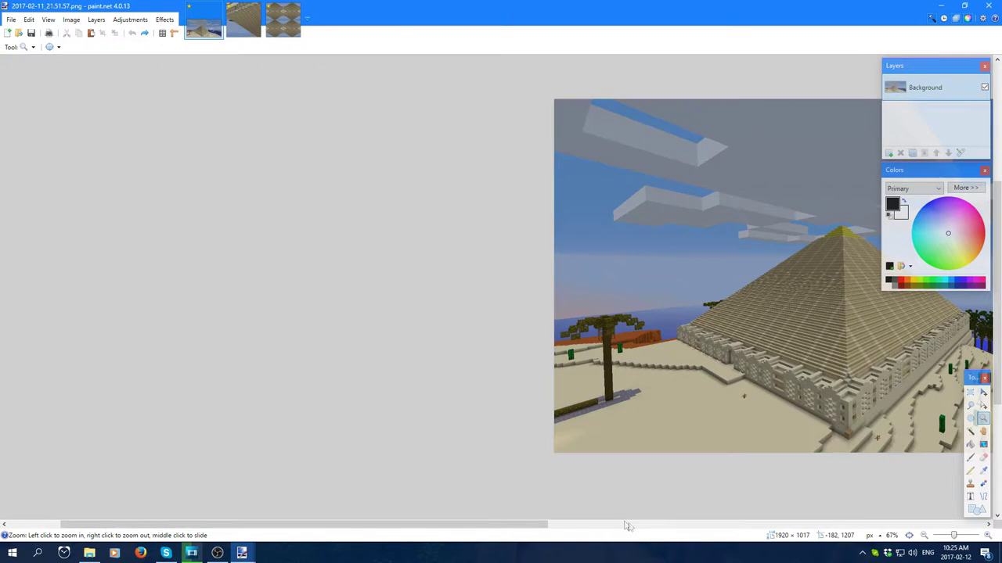
{"action": "left_click_drag", "start_coordinate": [510, 530], "coordinate": [688, 530]}
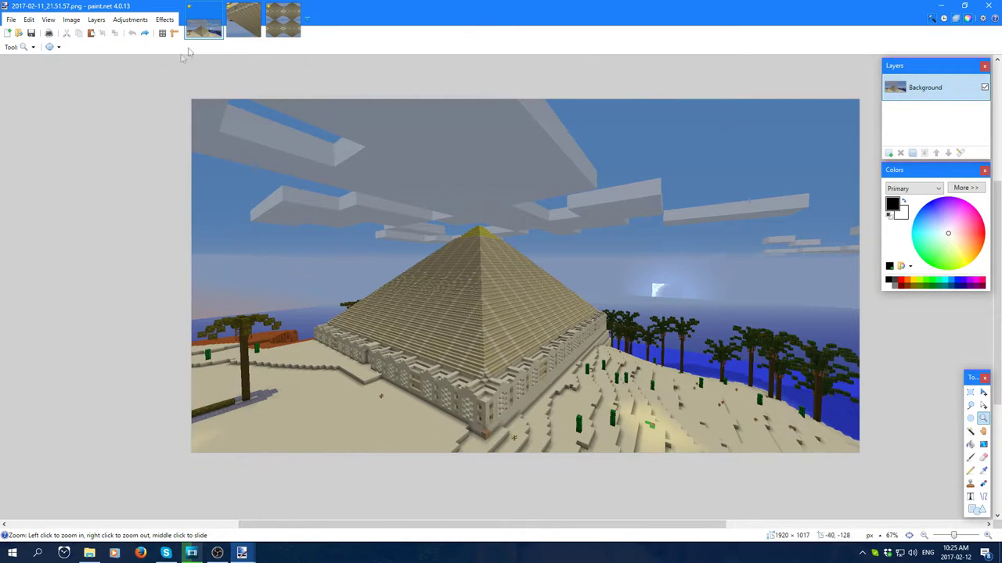
{"action": "left_click", "coordinate": [164, 19]}
{"action": "mouse_move", "coordinate": [180, 105]}
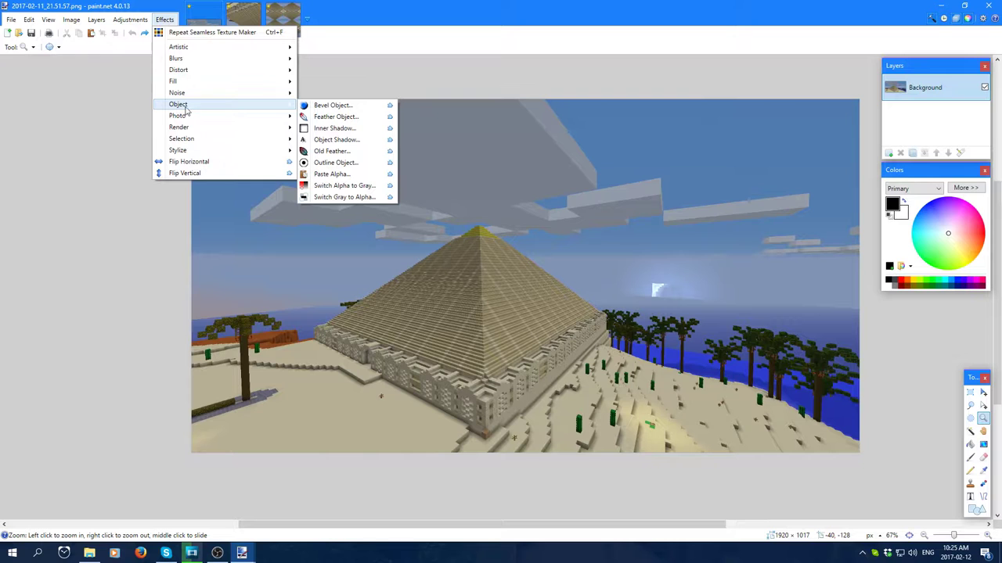
{"action": "mouse_move", "coordinate": [263, 139]}
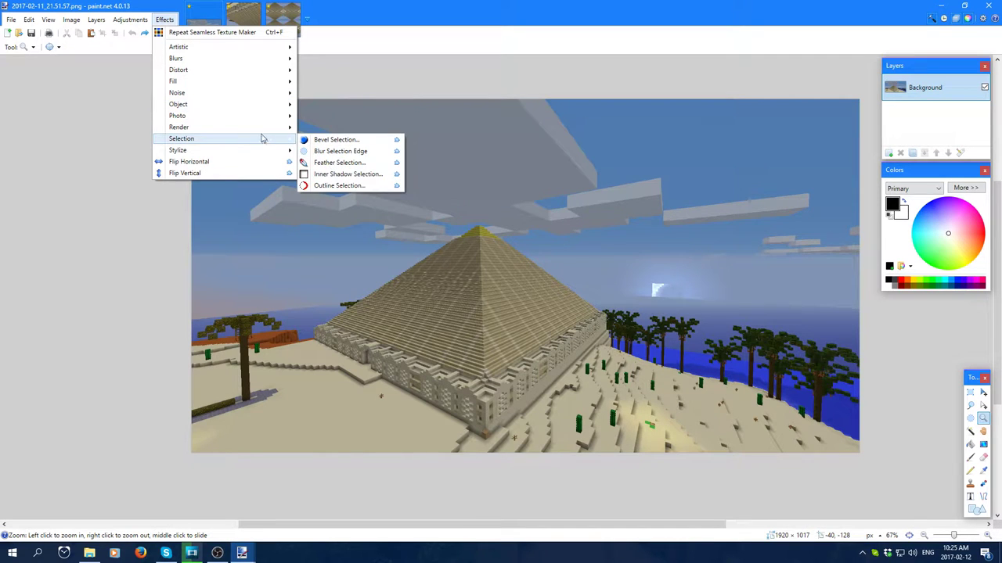
{"action": "left_click", "coordinate": [394, 47]}
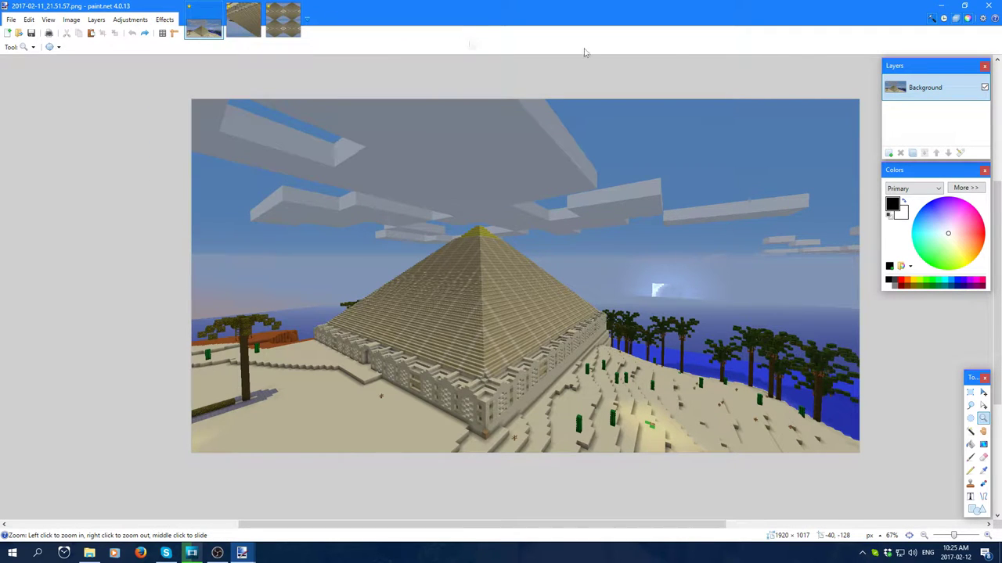
{"action": "left_click", "coordinate": [970, 496]}
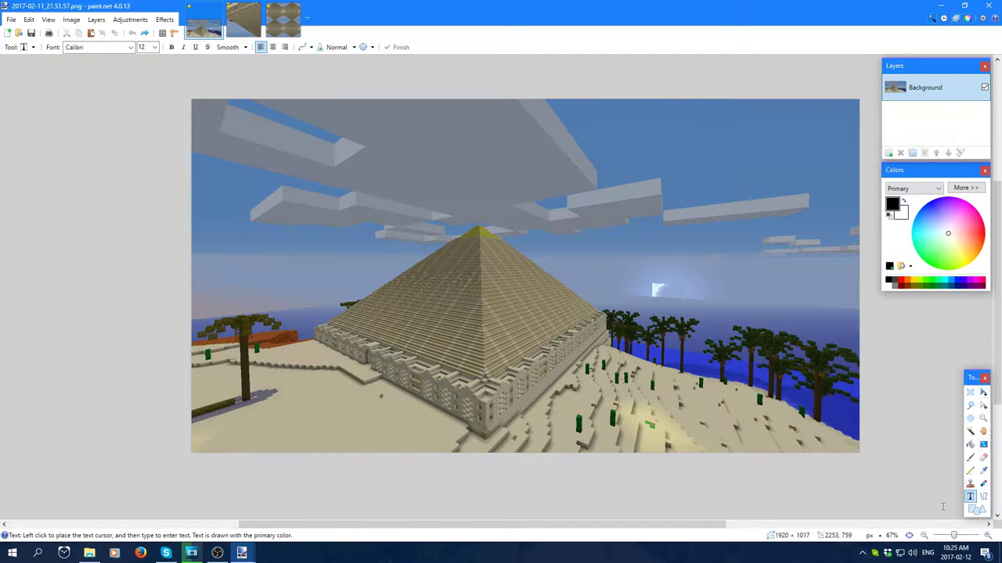
- Set the Shapes tool to a solid-filled rectangle, discarding a black test rectangle
{"action": "left_click", "coordinate": [977, 509]}
{"action": "left_click", "coordinate": [62, 47]}
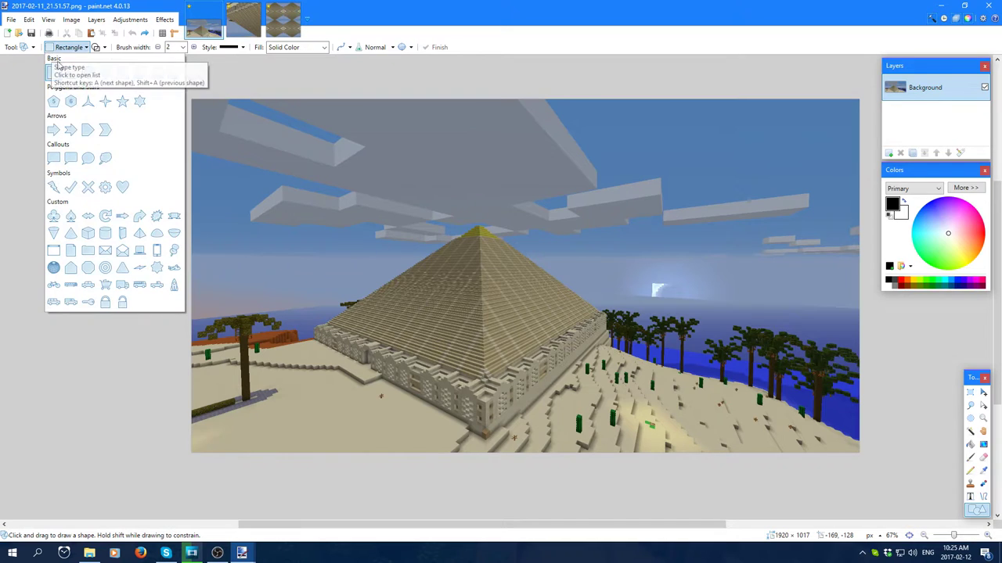
{"action": "left_click", "coordinate": [53, 72]}
{"action": "left_click", "coordinate": [95, 47]}
{"action": "left_click_drag", "start_coordinate": [385, 198], "coordinate": [596, 349]}
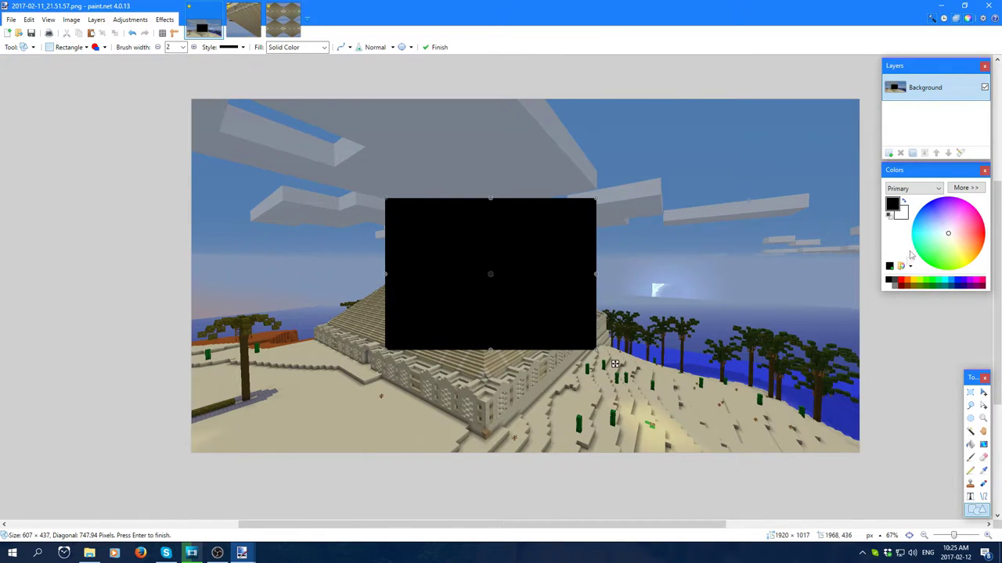
{"action": "key", "text": "Escape"}
- Pick red and draw a large red rectangle on a new layer
{"action": "left_click", "coordinate": [899, 280]}
{"action": "left_click_drag", "start_coordinate": [443, 180], "coordinate": [558, 283]}
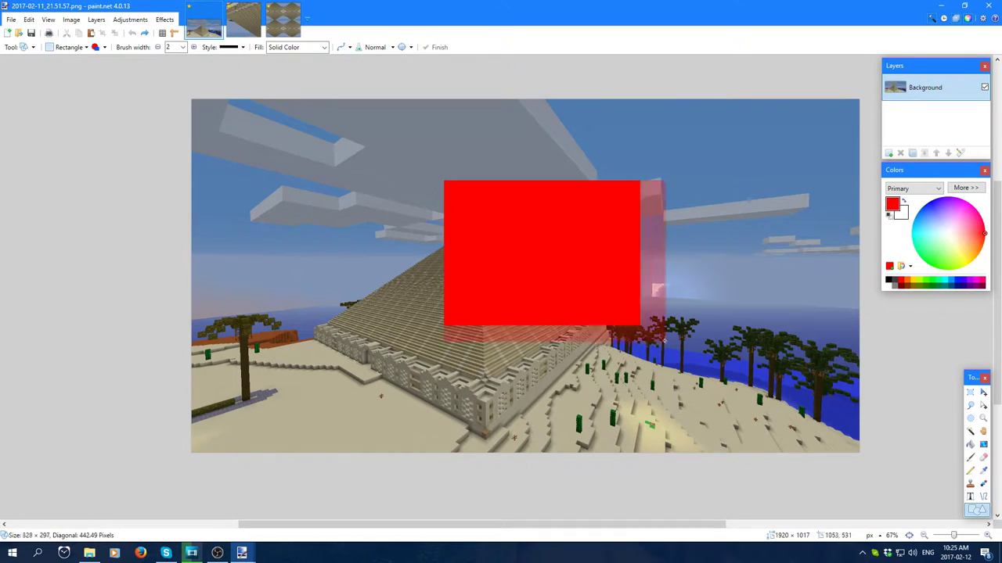
{"action": "left_click_drag", "start_coordinate": [639, 324], "coordinate": [611, 321]}
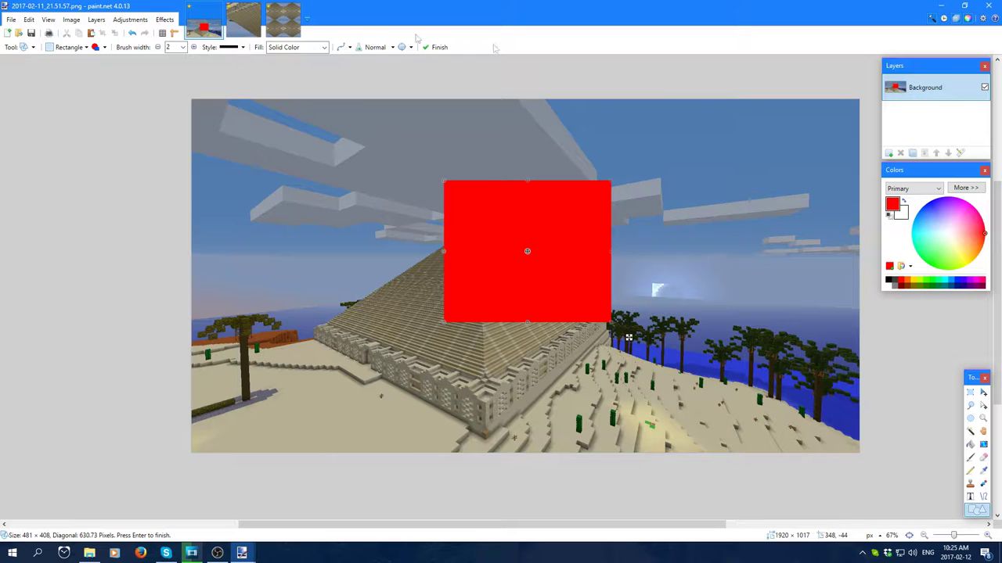
{"action": "key", "text": "ctrl+z"}
{"action": "left_click", "coordinate": [888, 152]}
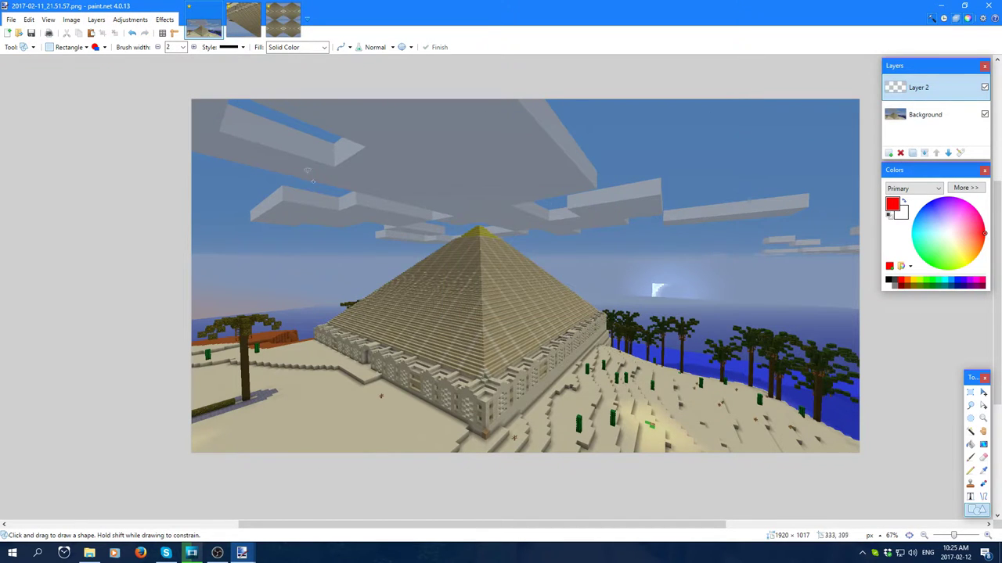
{"action": "left_click_drag", "start_coordinate": [307, 170], "coordinate": [731, 386]}
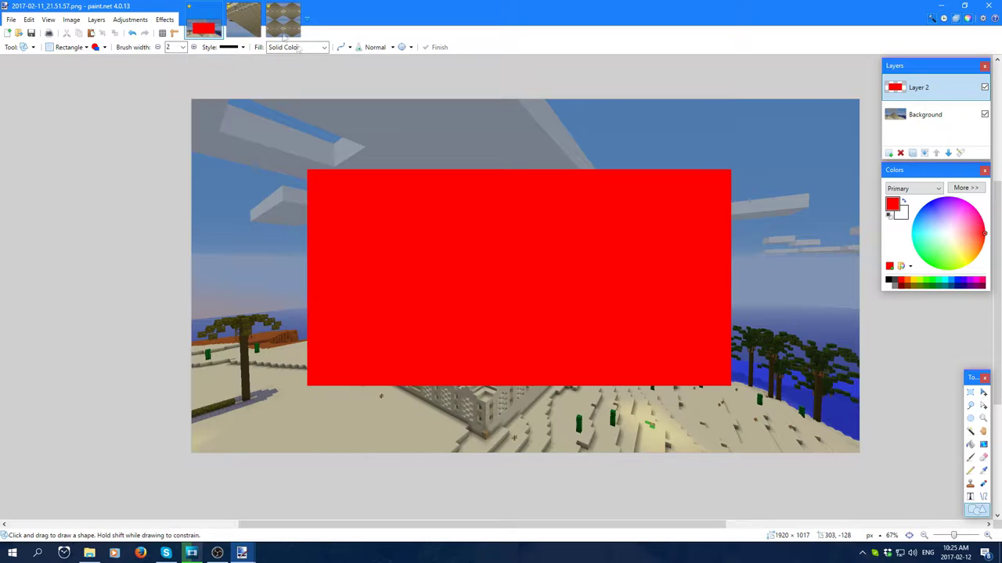
- Select the red rectangle with the Magic Wand
{"action": "left_click", "coordinate": [165, 19]}
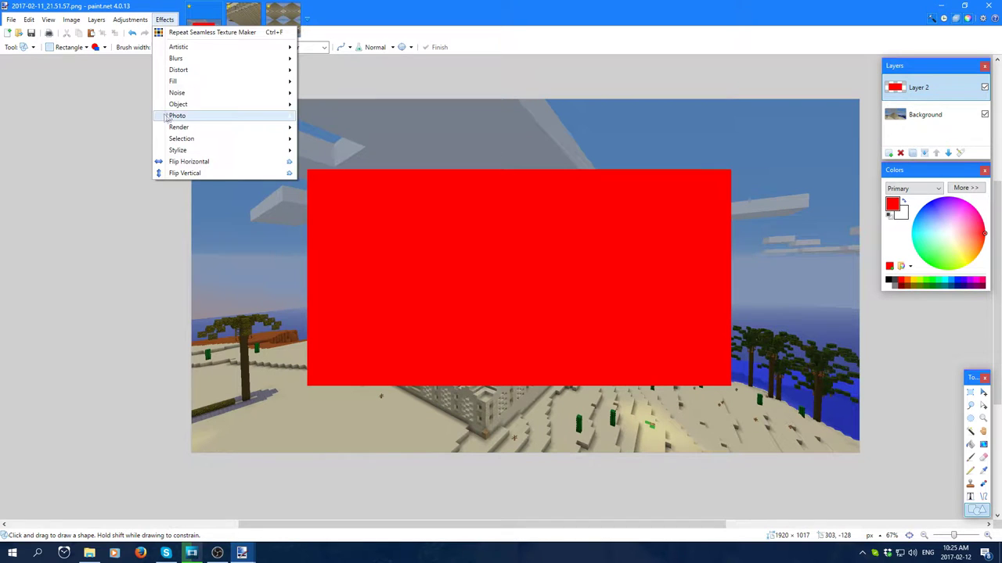
{"action": "left_click", "coordinate": [970, 428]}
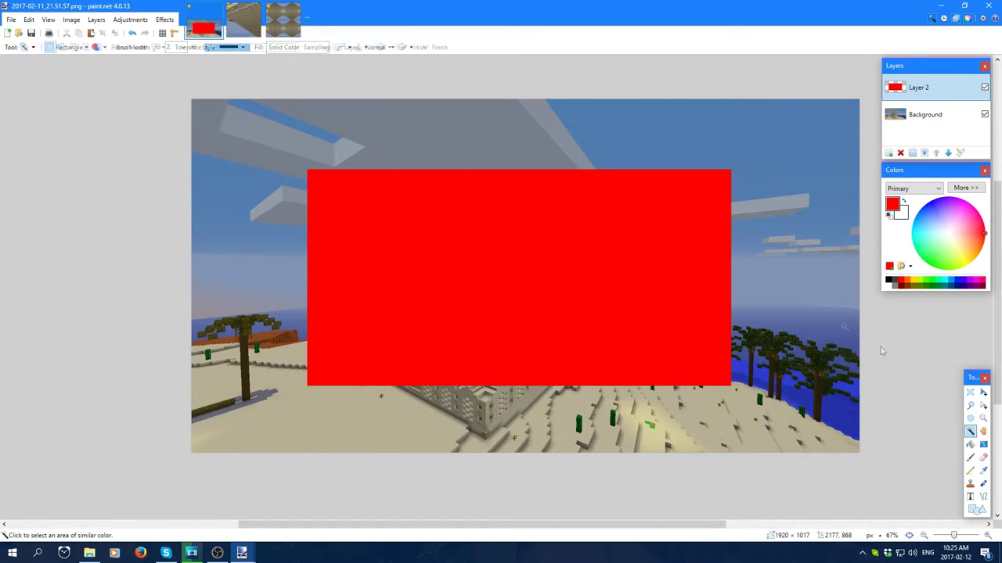
{"action": "left_click", "coordinate": [681, 269]}
{"action": "left_click", "coordinate": [165, 19]}
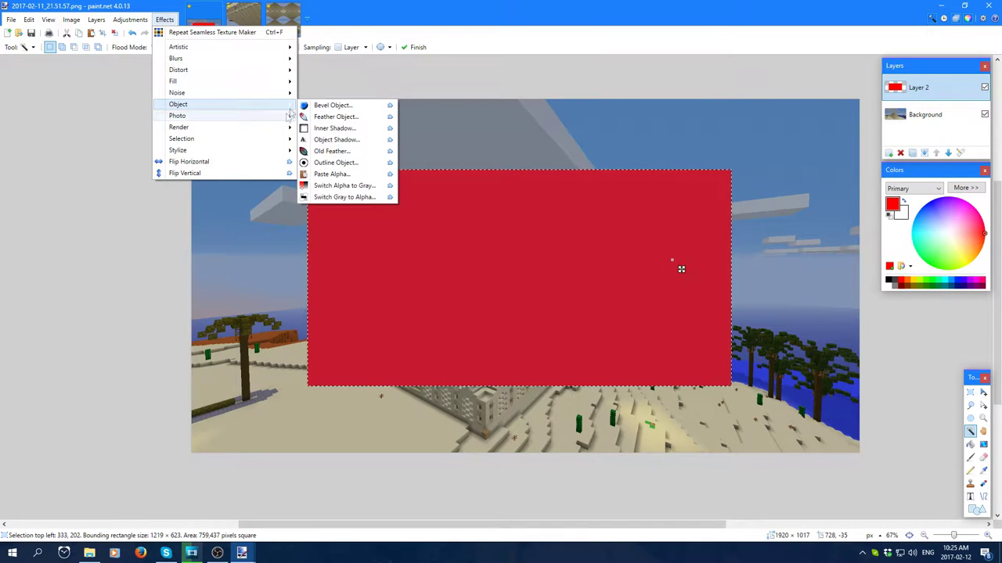
- Open Bevel Object on the rectangle and set the bevel depth to 28
{"action": "left_click", "coordinate": [324, 102]}
{"action": "left_click_drag", "start_coordinate": [493, 153], "coordinate": [552, 148]}
{"action": "left_click_drag", "start_coordinate": [489, 179], "coordinate": [524, 175]}
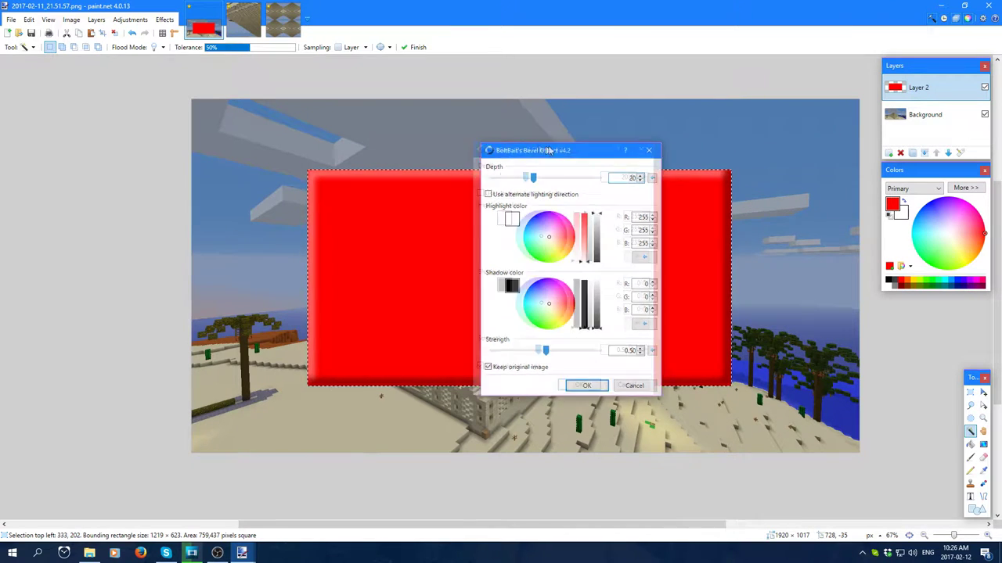
{"action": "left_click_drag", "start_coordinate": [548, 150], "coordinate": [900, 328]}
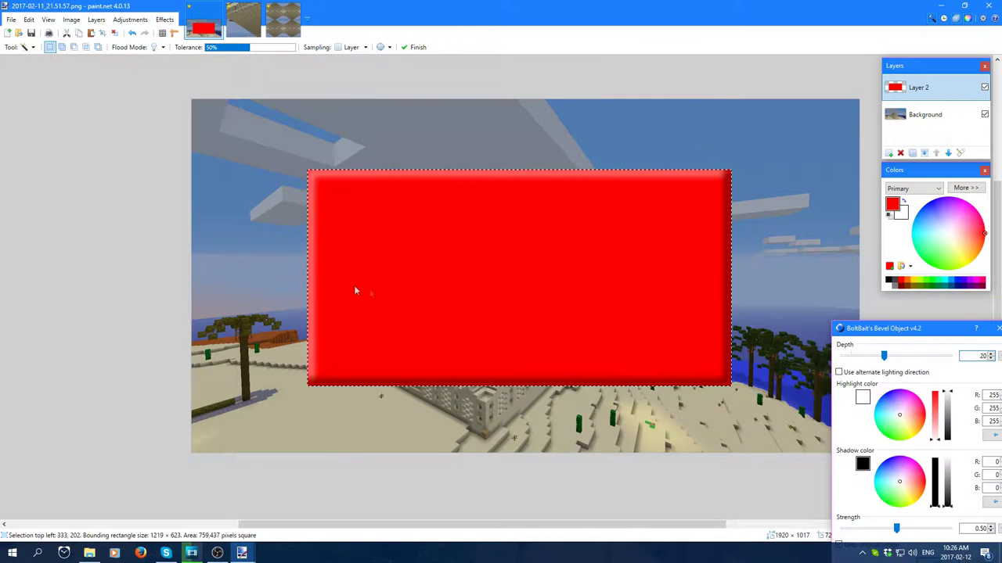
{"action": "left_click_drag", "start_coordinate": [933, 333], "coordinate": [826, 119]}
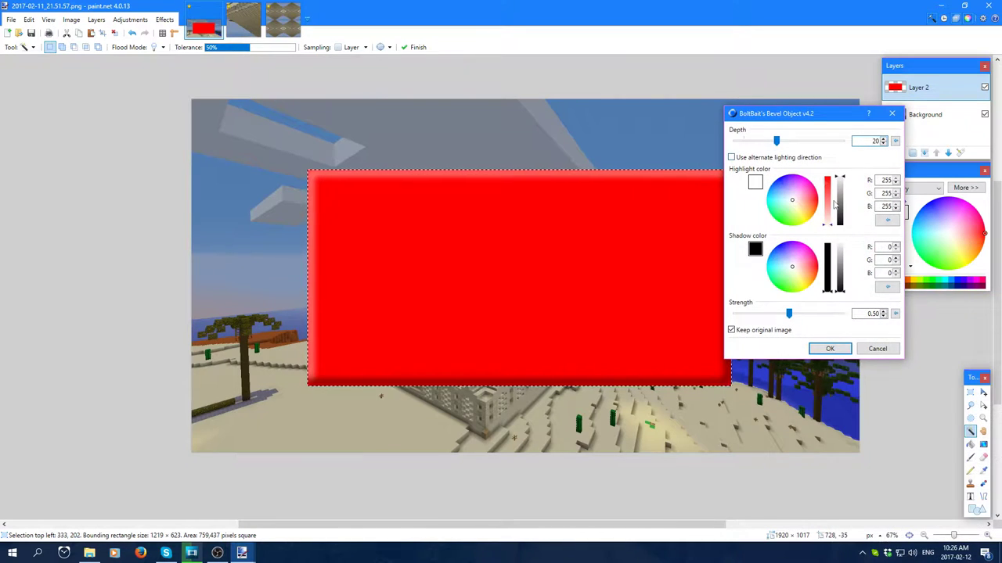
- Preview a pink highlight, dark red shadow and full strength, then cancel the bevel
{"action": "mouse_move", "coordinate": [830, 228]}
{"action": "left_mouse_down"}
{"action": "mouse_move", "coordinate": [830, 189]}
{"action": "mouse_move", "coordinate": [830, 213]}
{"action": "left_mouse_up"}
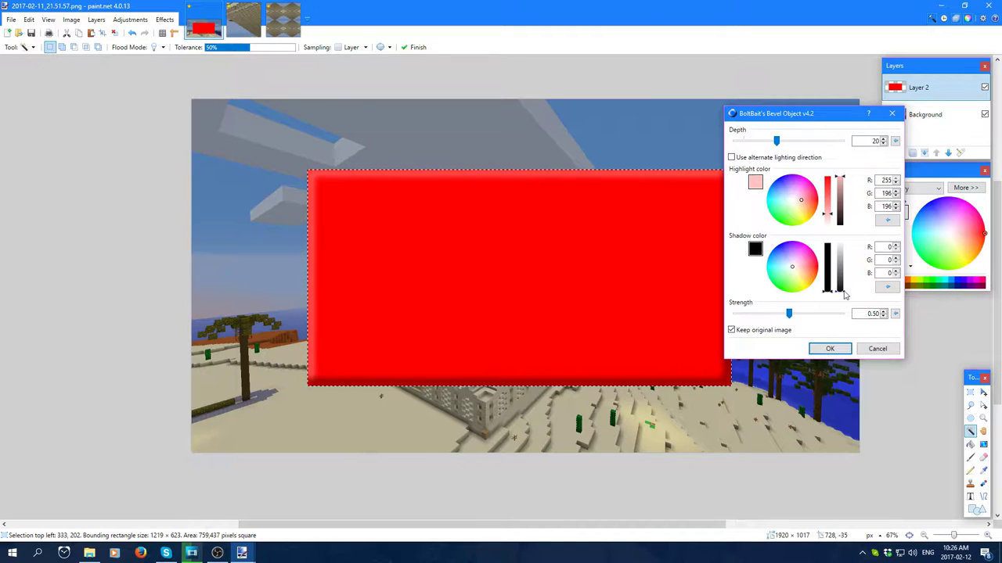
{"action": "left_click_drag", "start_coordinate": [844, 294], "coordinate": [832, 244]}
{"action": "left_click_drag", "start_coordinate": [845, 283], "coordinate": [843, 281]}
{"action": "left_click_drag", "start_coordinate": [788, 116], "coordinate": [855, 88]}
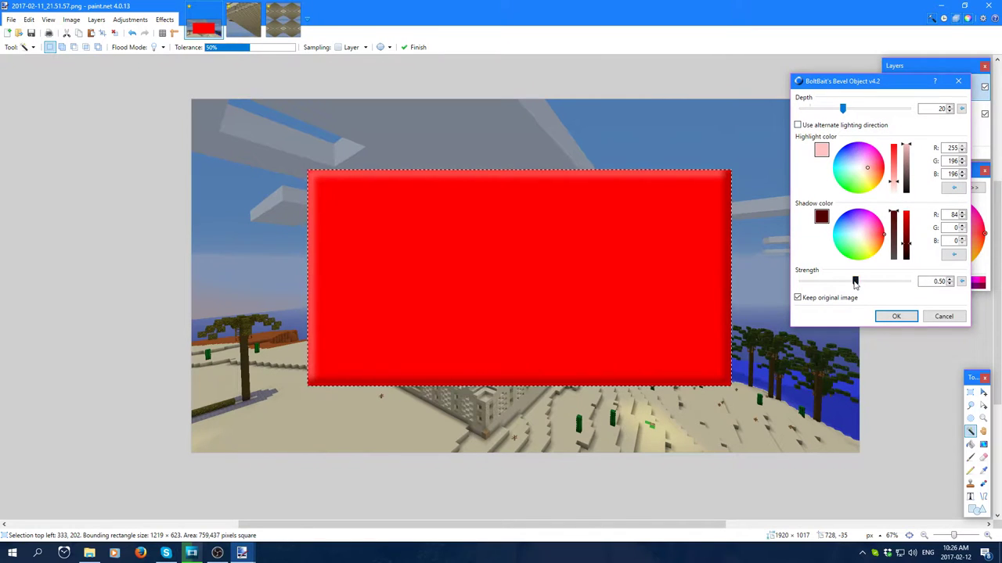
{"action": "mouse_move", "coordinate": [856, 281]}
{"action": "left_mouse_down"}
{"action": "mouse_move", "coordinate": [917, 281]}
{"action": "mouse_move", "coordinate": [858, 274]}
{"action": "left_mouse_up"}
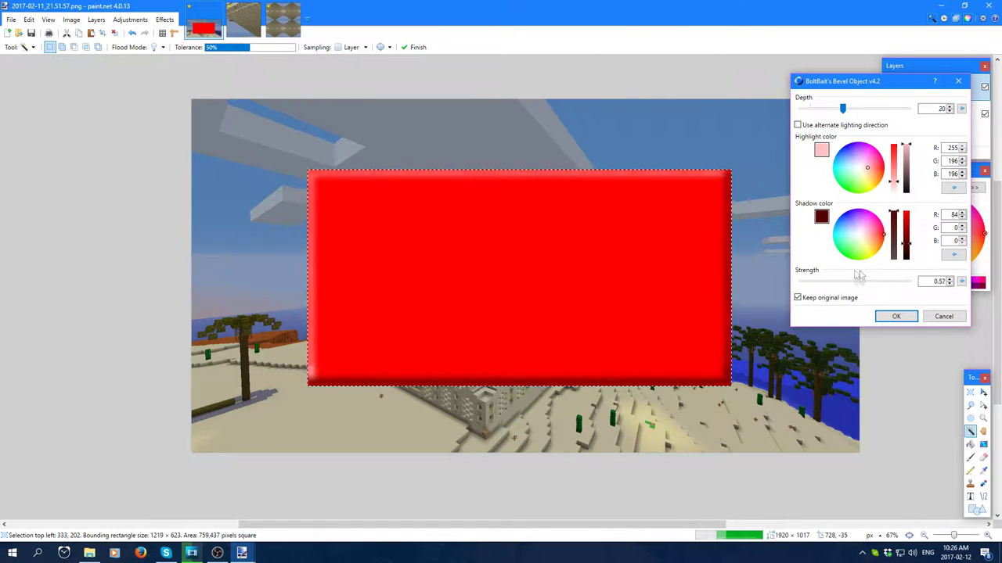
{"action": "left_click", "coordinate": [938, 314]}
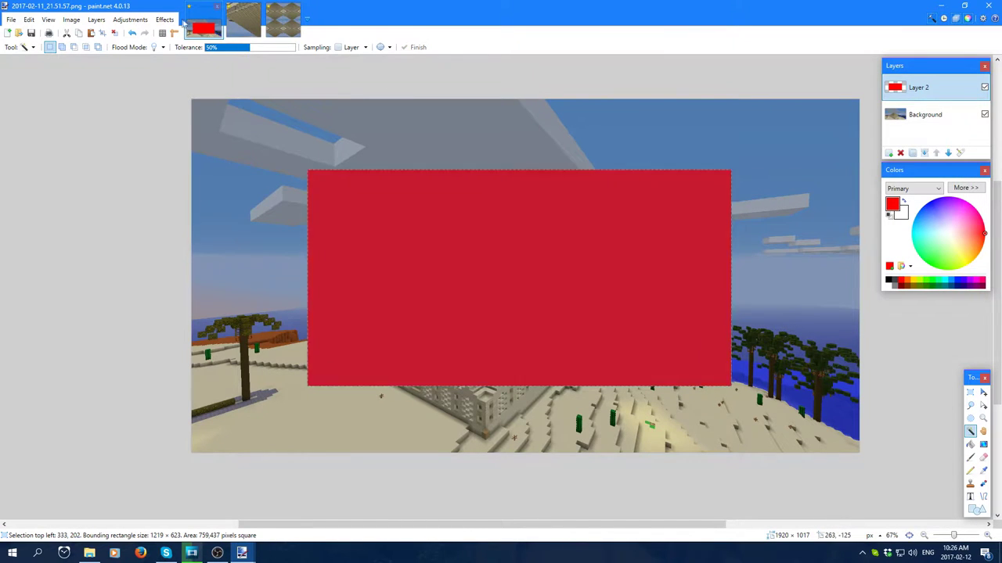
{"action": "left_click", "coordinate": [164, 20]}
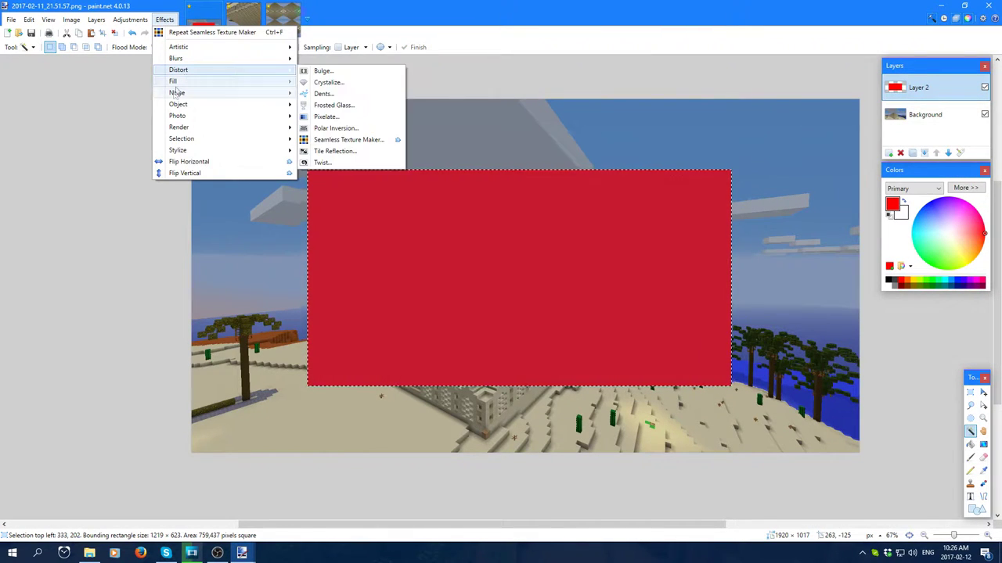
- Apply Feather Object with a radius of 10 to the red rectangle
{"action": "mouse_move", "coordinate": [178, 106]}
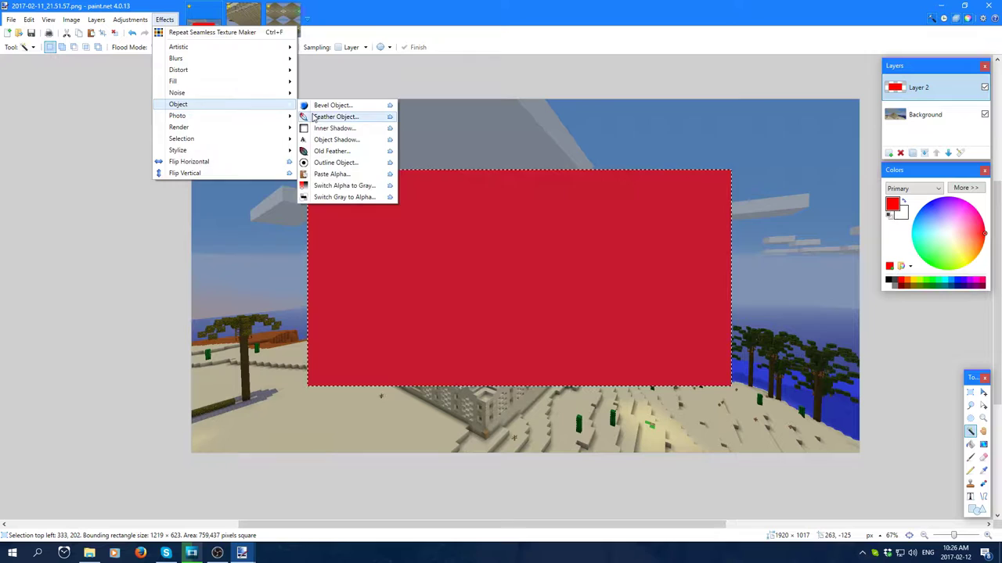
{"action": "left_click", "coordinate": [317, 117]}
{"action": "left_click_drag", "start_coordinate": [421, 271], "coordinate": [529, 271]}
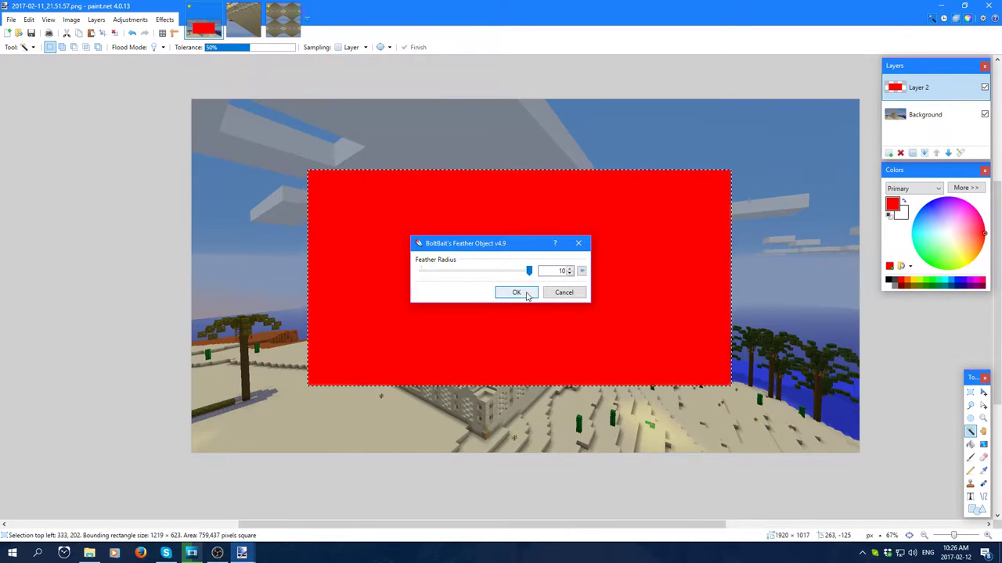
{"action": "left_click", "coordinate": [523, 292]}
- Zoom in on the rectangle's top-right corner to inspect the feathered edge
{"action": "left_click", "coordinate": [983, 419]}
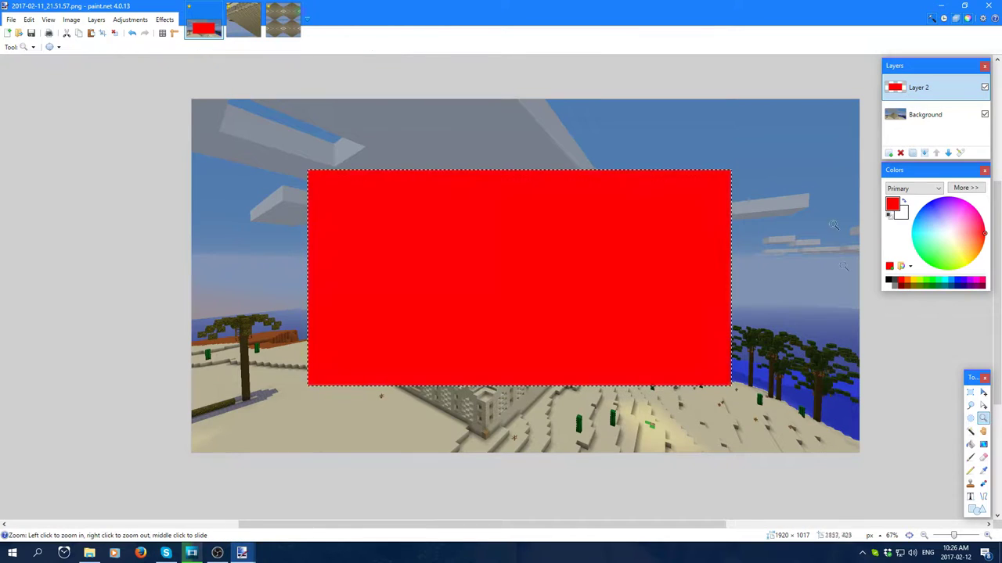
{"action": "left_click_drag", "start_coordinate": [806, 154], "coordinate": [642, 201]}
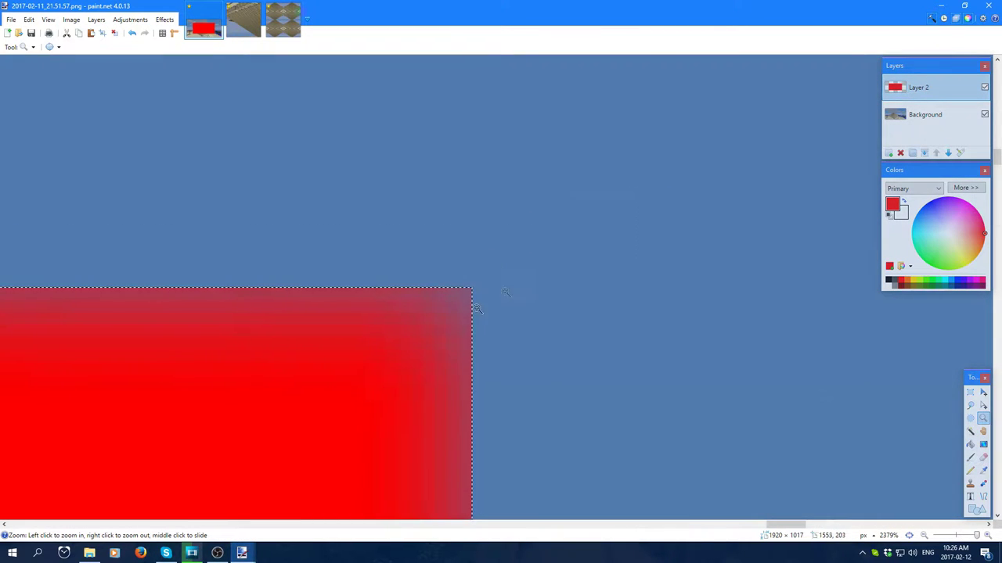
{"action": "right_click", "coordinate": [423, 332]}
{"action": "left_click_drag", "start_coordinate": [500, 274], "coordinate": [290, 451]}
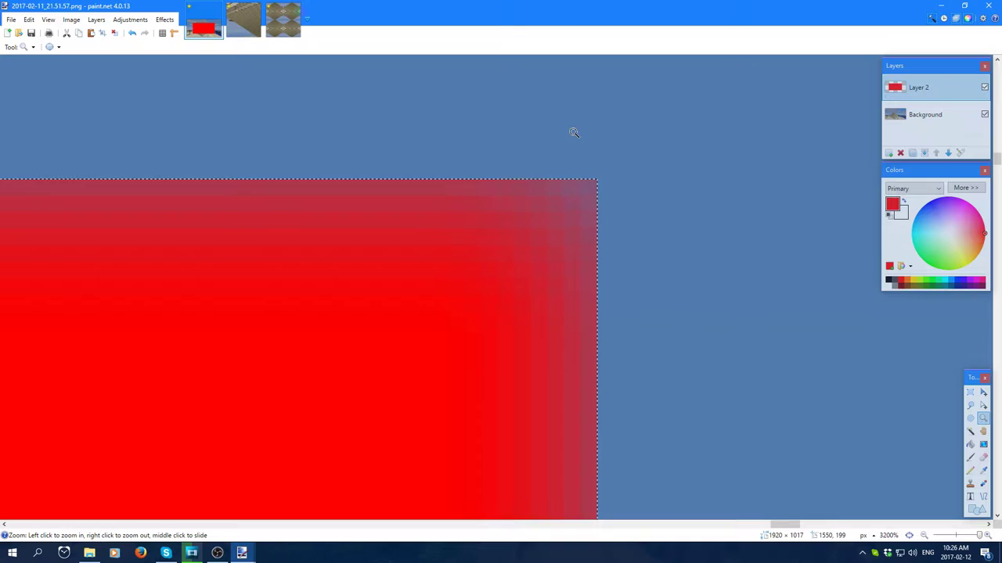
- Compare edges with undo and redo, leave the feather undone, and zoom back out
{"action": "key", "text": "ctrl+z"}
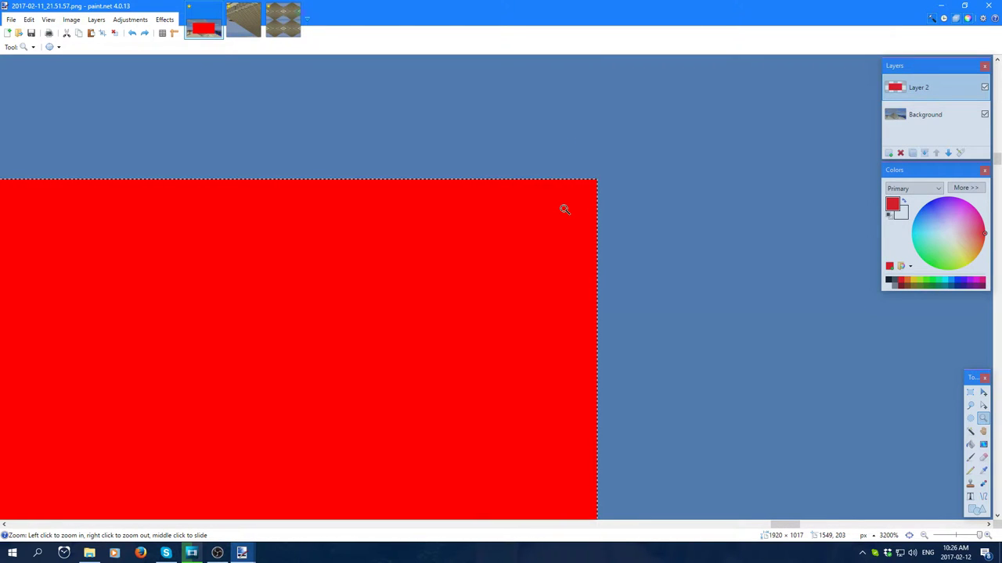
{"action": "key", "text": "ctrl+y"}
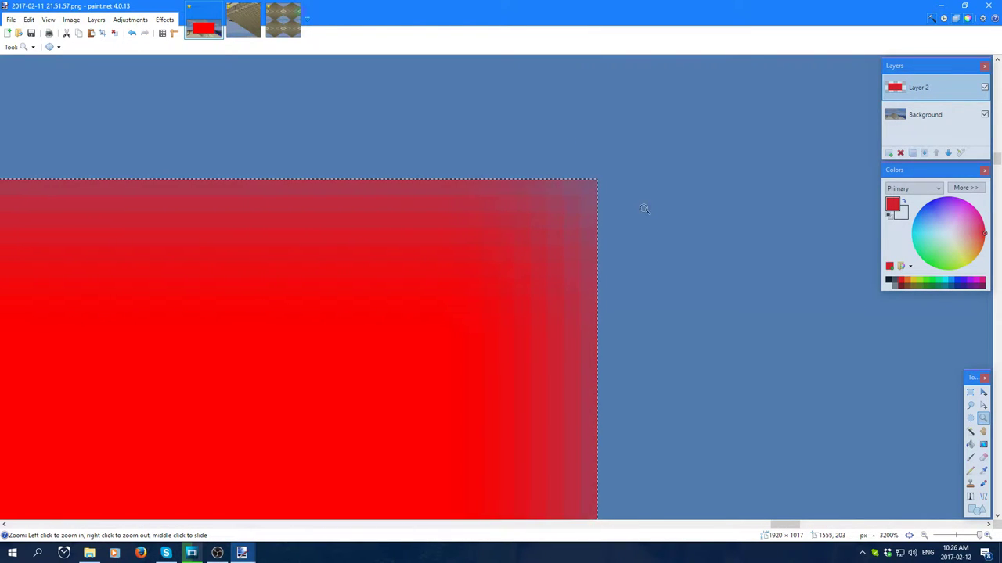
{"action": "key", "text": "ctrl+z"}
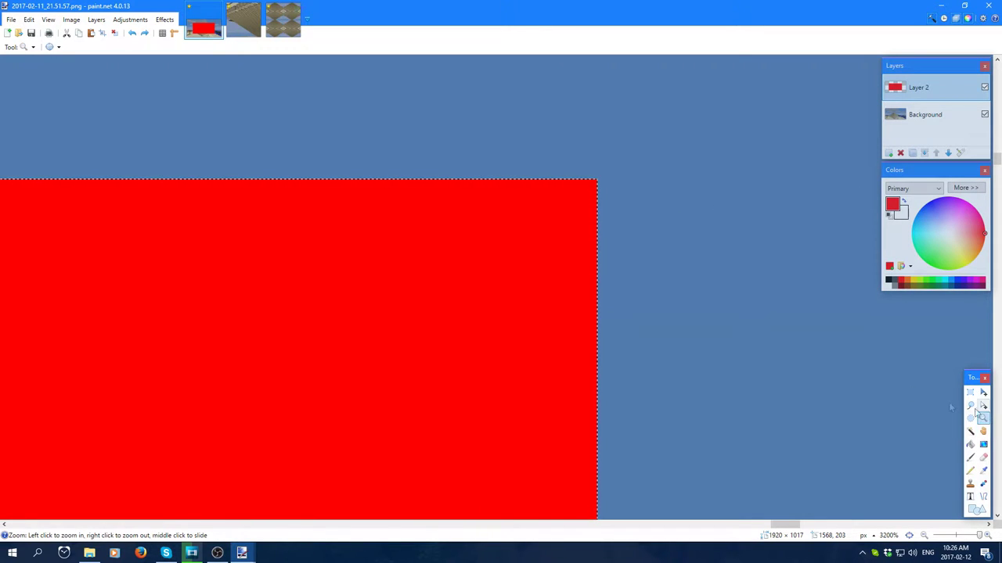
{"action": "right_click", "coordinate": [831, 363]}
{"action": "right_click", "coordinate": [655, 266]}
{"action": "right_click", "coordinate": [641, 250]}
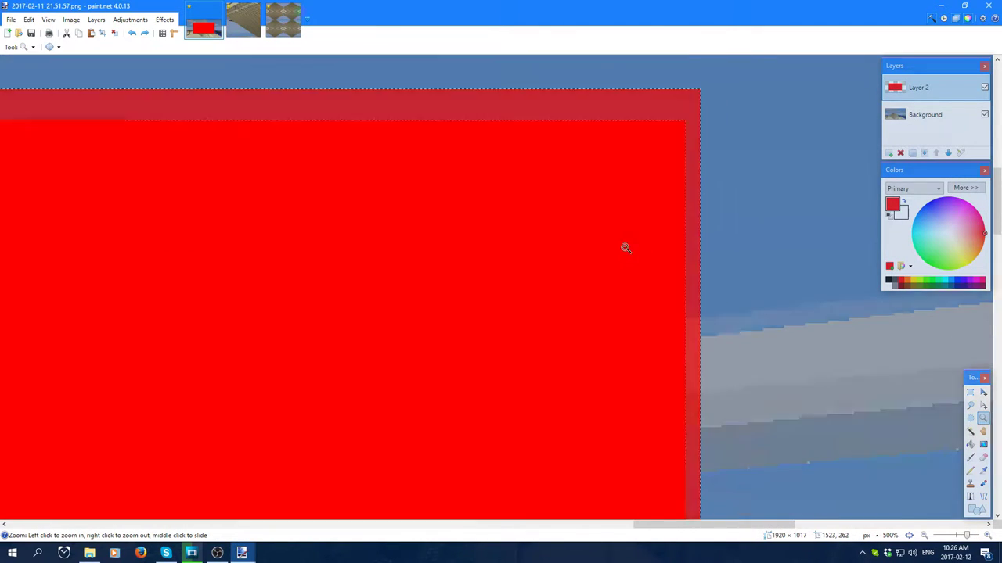
{"action": "right_click", "coordinate": [626, 246]}
{"action": "right_click", "coordinate": [634, 248]}
{"action": "right_click", "coordinate": [633, 245]}
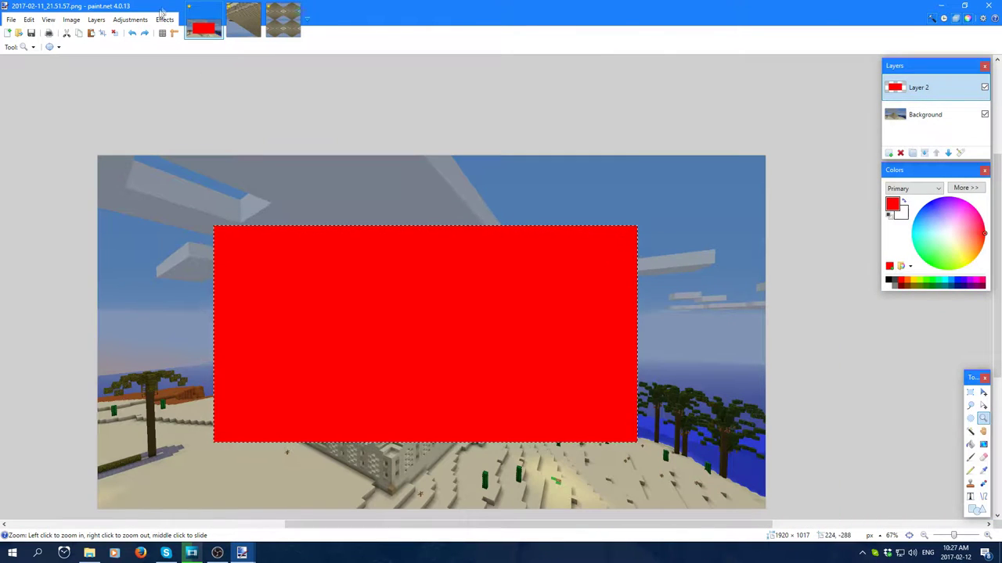
- Preview Inner Shadow with length 24 and a light angle near 32°, then cancel it
{"action": "left_click", "coordinate": [130, 20]}
{"action": "mouse_move", "coordinate": [165, 20]}
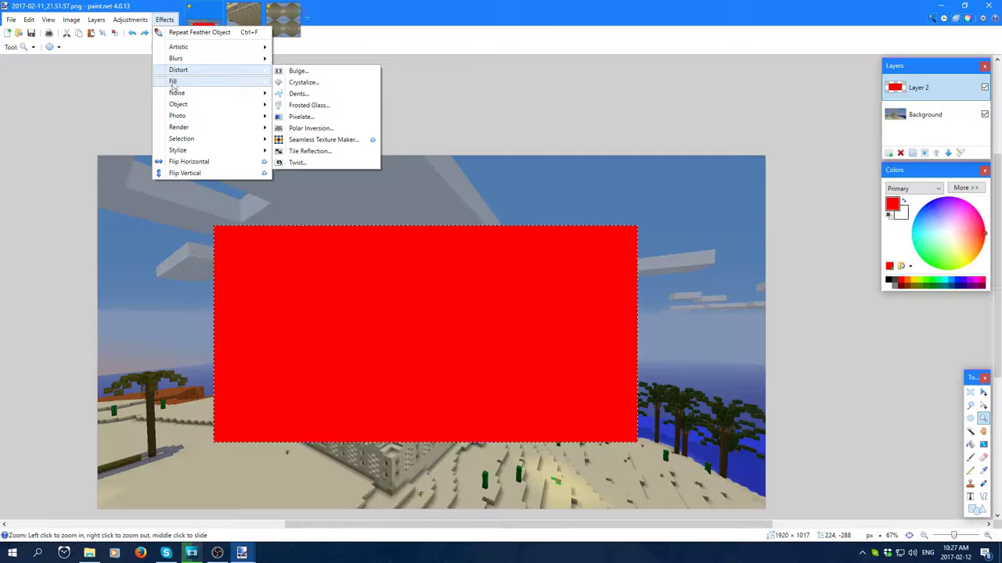
{"action": "mouse_move", "coordinate": [175, 109]}
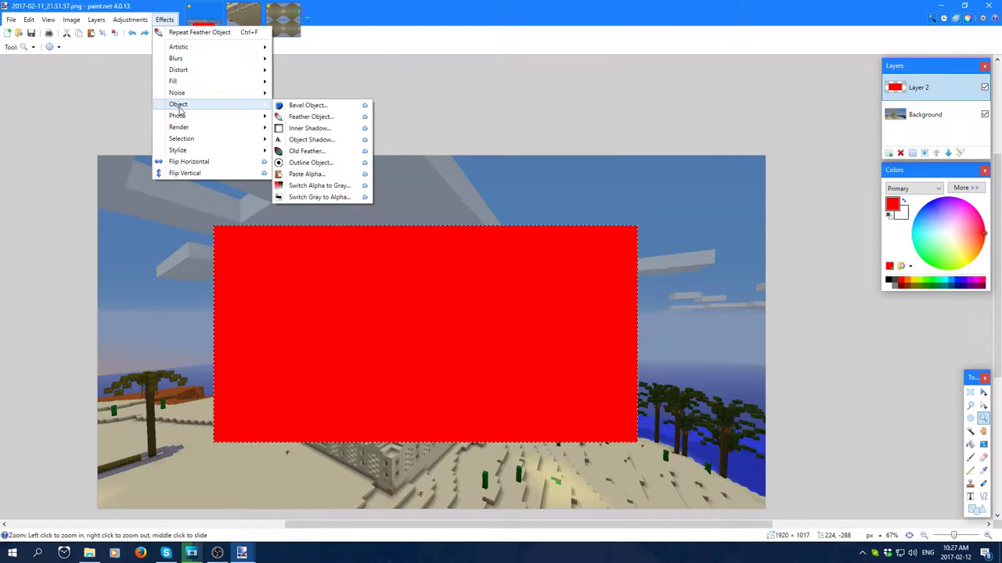
{"action": "left_click", "coordinate": [293, 128]}
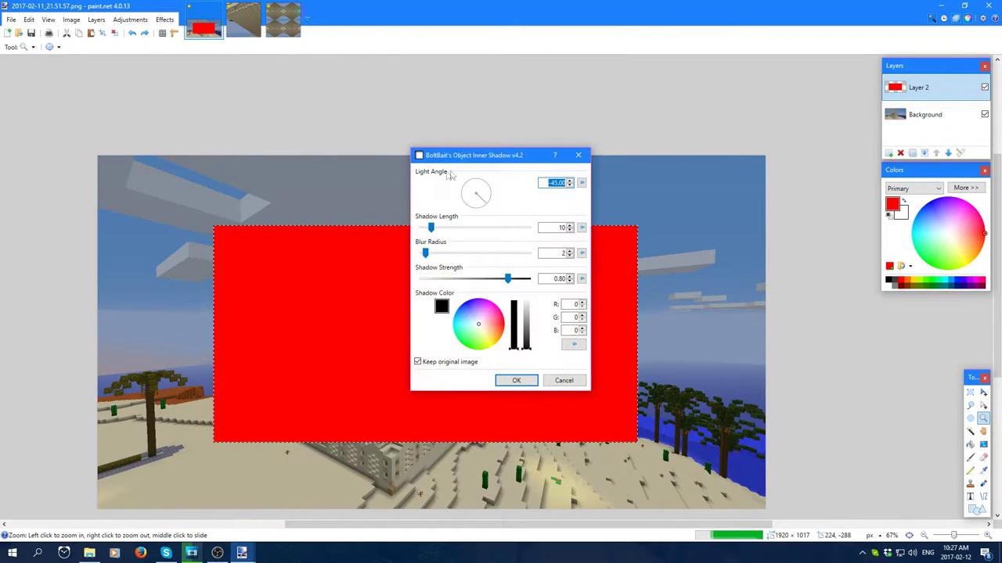
{"action": "left_click_drag", "start_coordinate": [469, 155], "coordinate": [603, 140]}
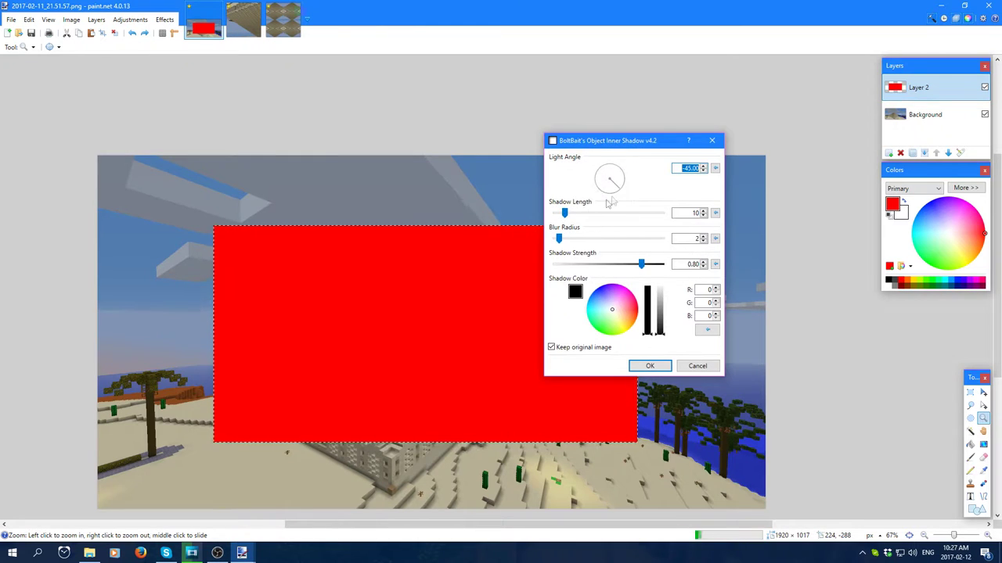
{"action": "left_click_drag", "start_coordinate": [564, 213], "coordinate": [598, 239]}
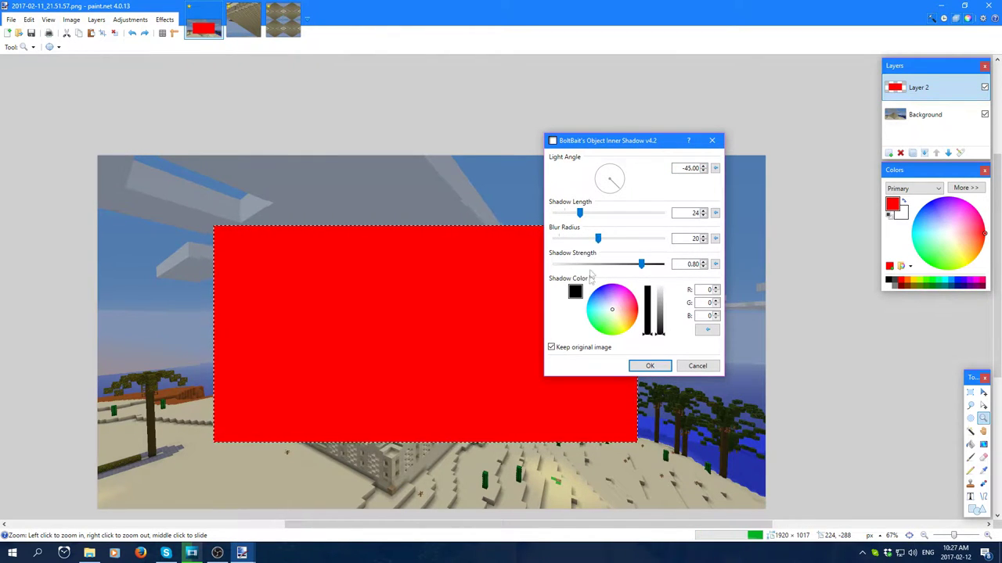
{"action": "left_click_drag", "start_coordinate": [618, 188], "coordinate": [635, 169]}
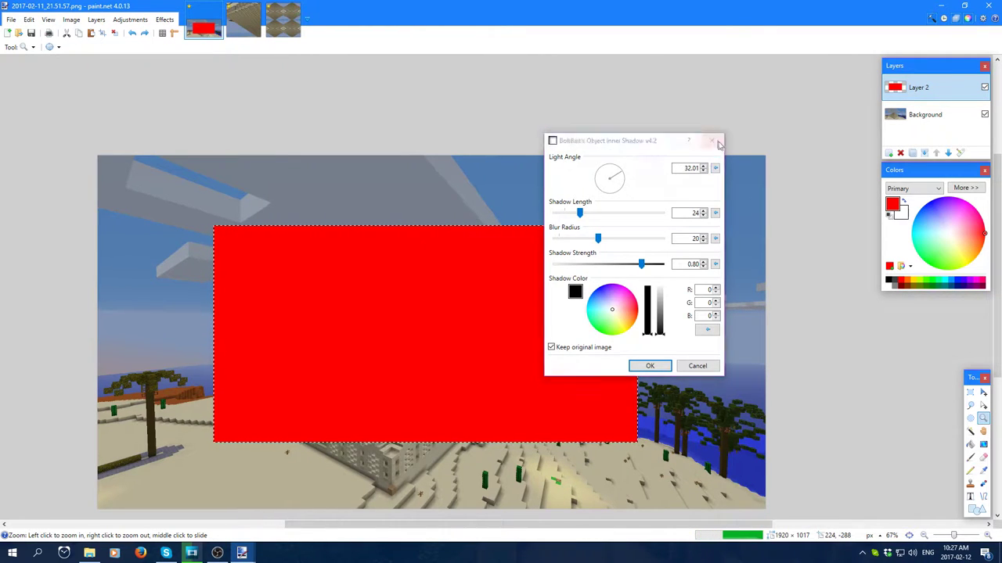
{"action": "left_click", "coordinate": [712, 140]}
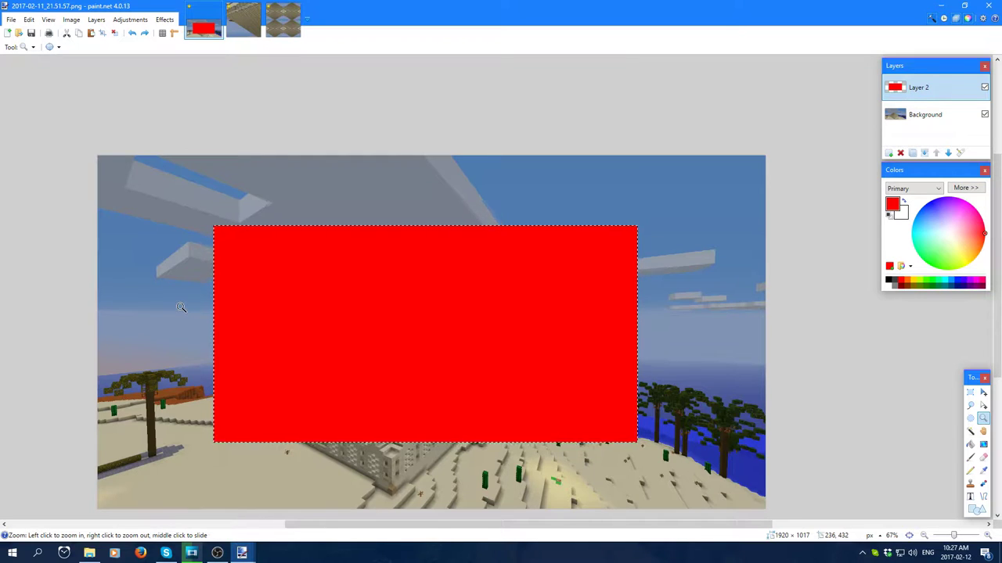
{"action": "left_click", "coordinate": [166, 19]}
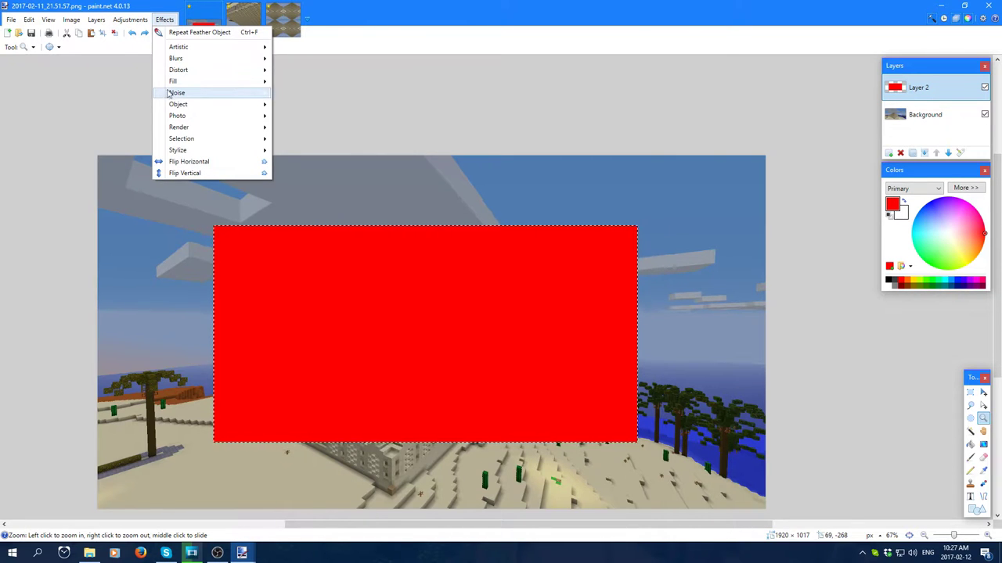
- Open Object Shadow and set both offsets to 0.10 and the radius to 5
{"action": "mouse_move", "coordinate": [170, 94]}
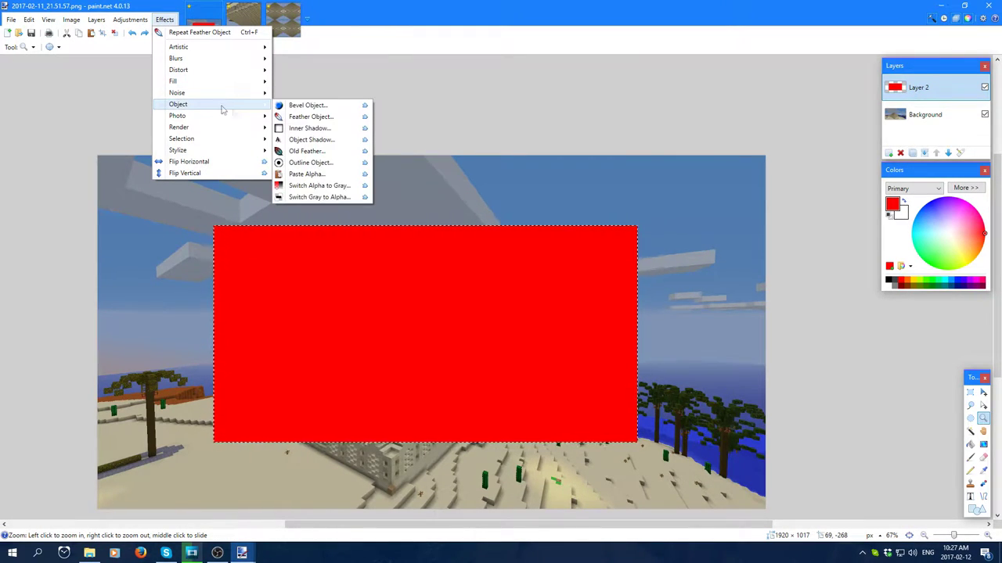
{"action": "left_click", "coordinate": [505, 118]}
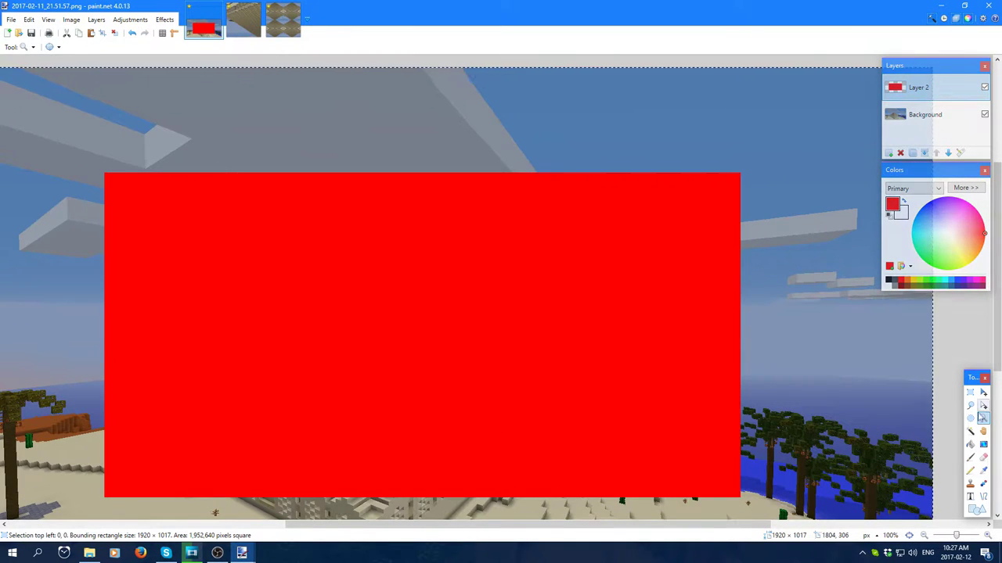
{"action": "right_click", "coordinate": [710, 290]}
{"action": "right_click", "coordinate": [376, 172]}
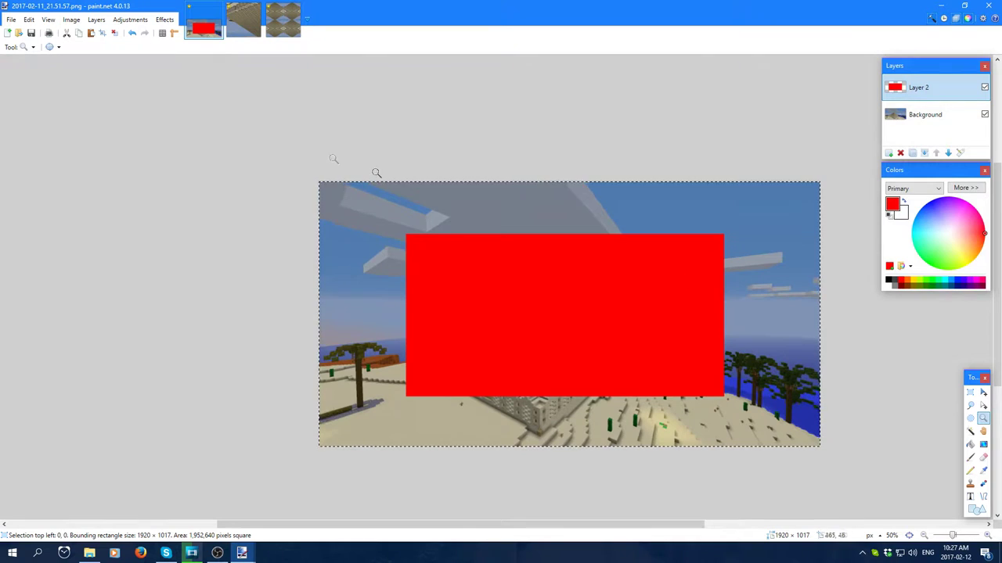
{"action": "left_click", "coordinate": [165, 19]}
{"action": "mouse_move", "coordinate": [176, 108]}
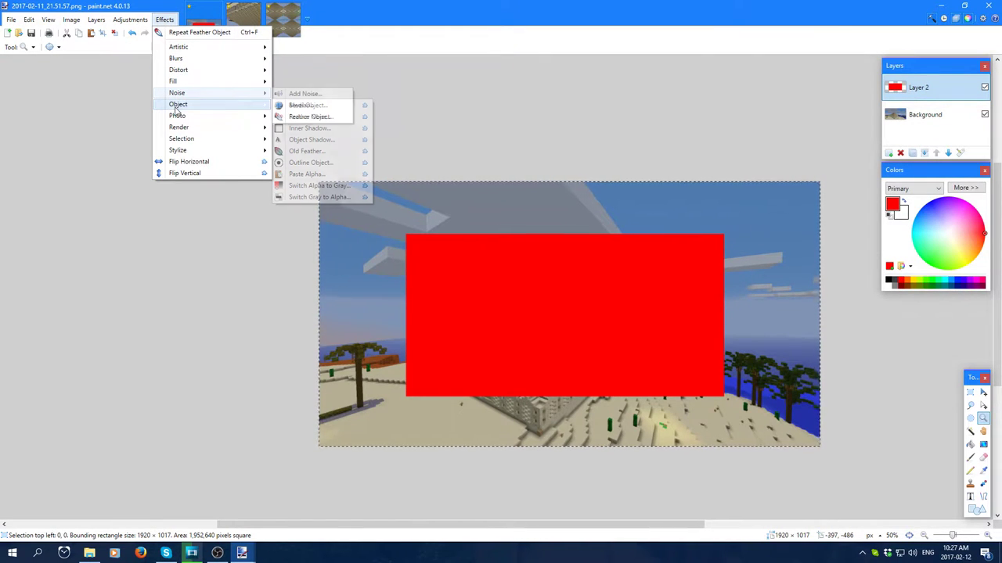
{"action": "left_click", "coordinate": [310, 140]}
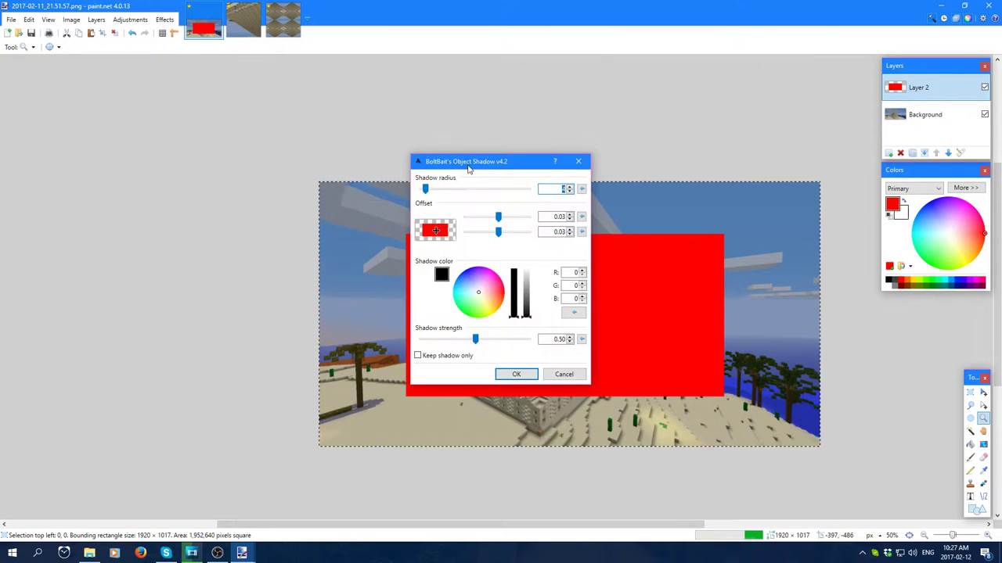
{"action": "left_click_drag", "start_coordinate": [473, 166], "coordinate": [191, 137]}
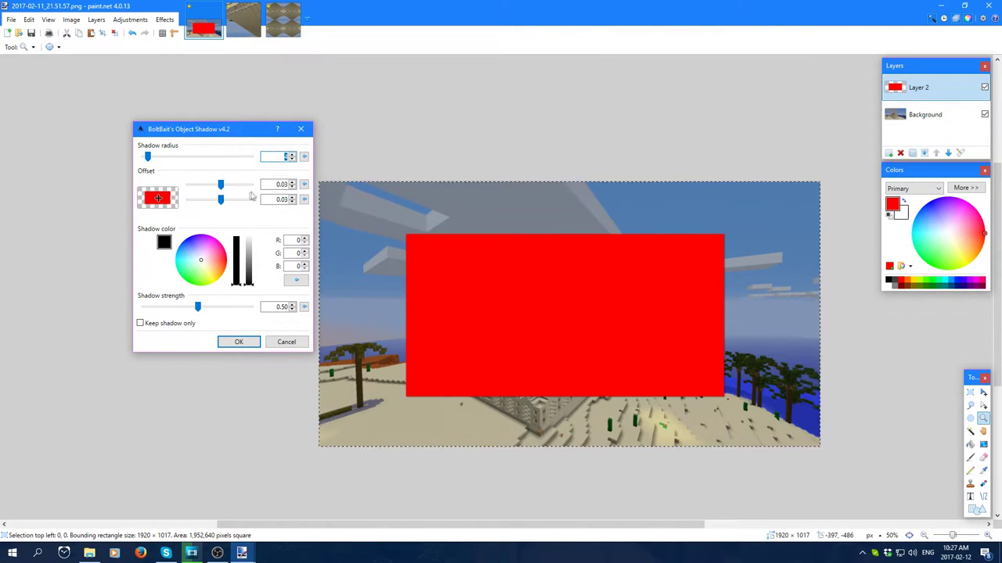
{"action": "left_click", "coordinate": [292, 181]}
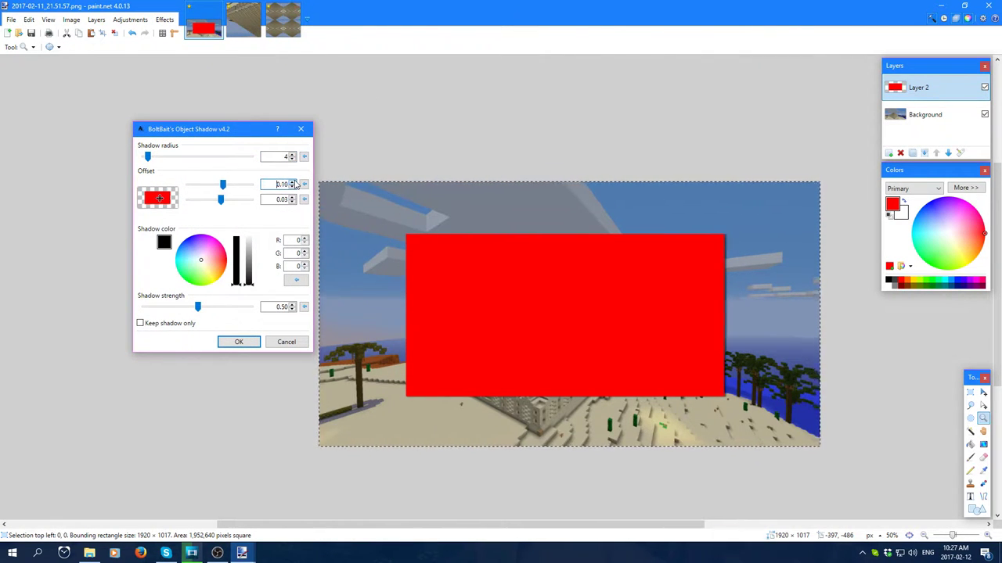
{"action": "left_click", "coordinate": [292, 197]}
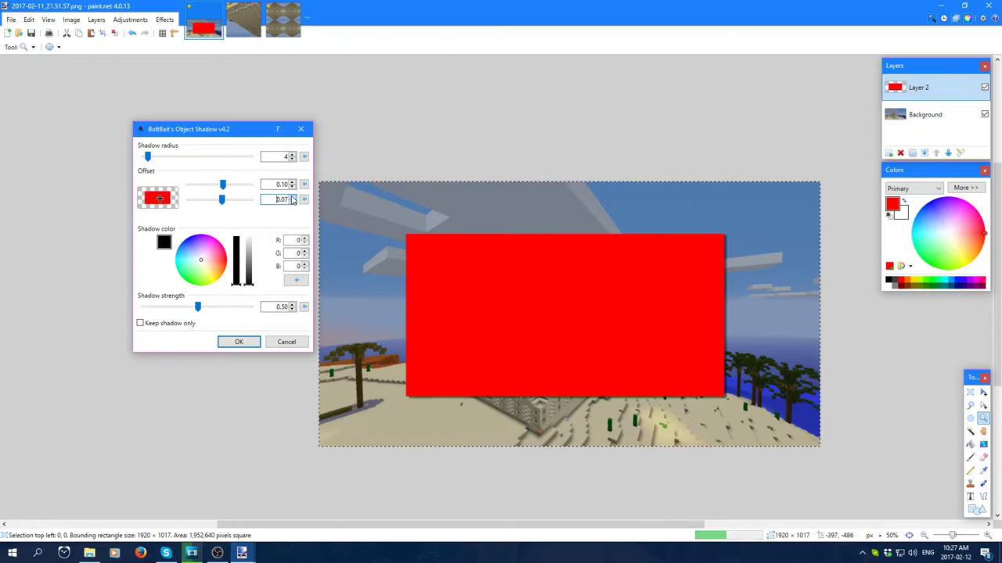
{"action": "left_click", "coordinate": [292, 154]}
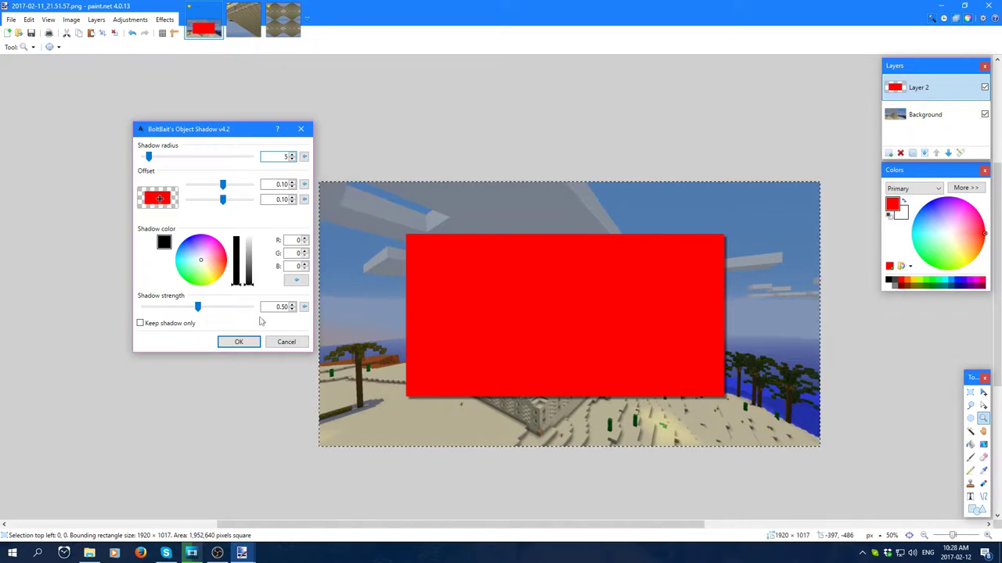
- Try shadow strength 1.00, settle on 0.25, and apply the drop shadow
{"action": "left_click_drag", "start_coordinate": [201, 308], "coordinate": [297, 320]}
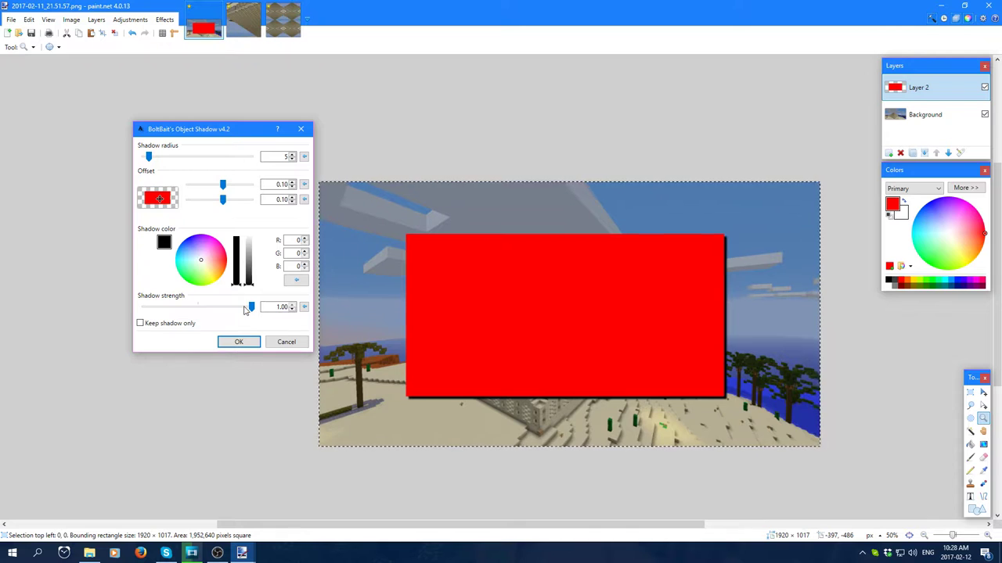
{"action": "left_click_drag", "start_coordinate": [251, 306], "coordinate": [171, 307]}
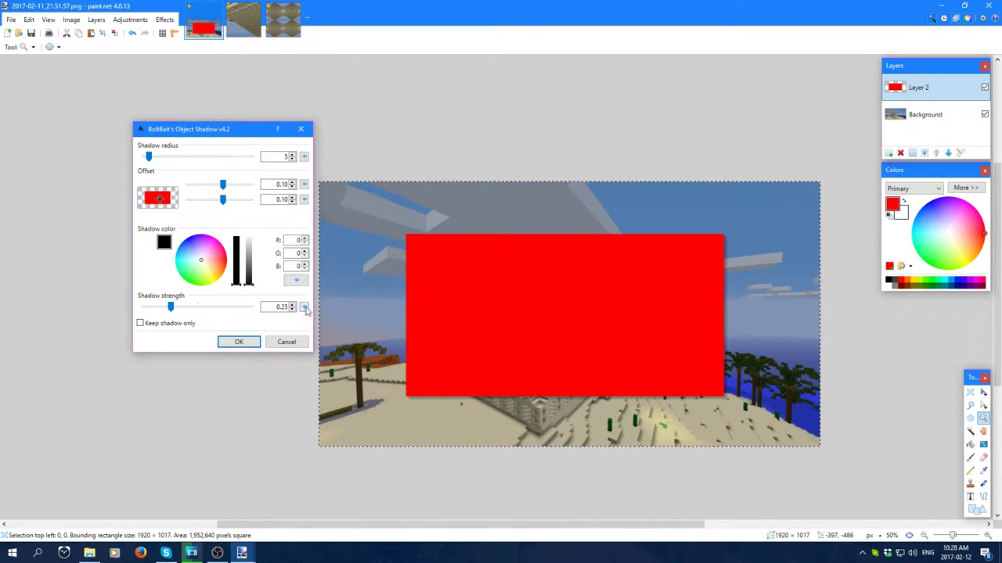
{"action": "left_click", "coordinate": [238, 342]}
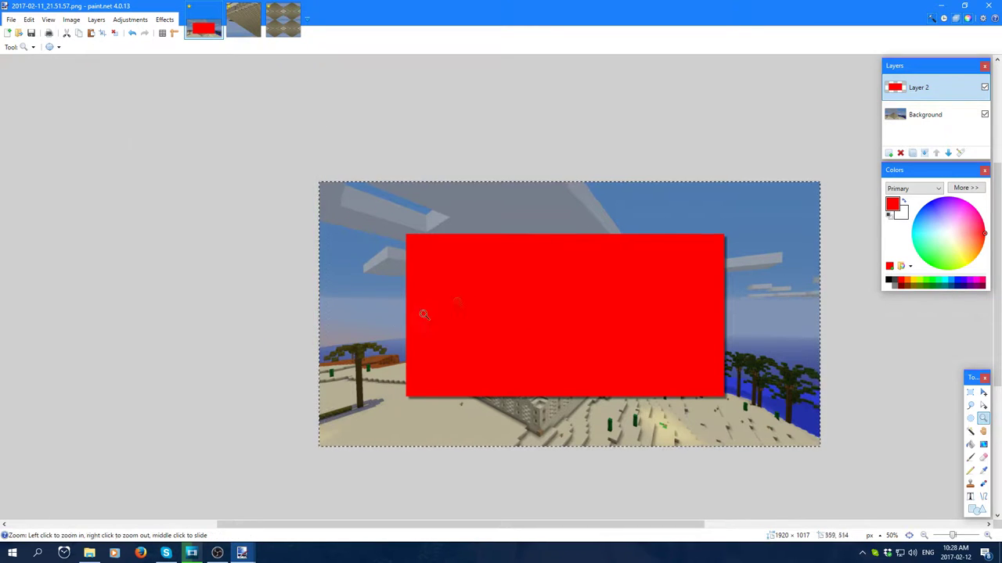
{"action": "left_click", "coordinate": [164, 20]}
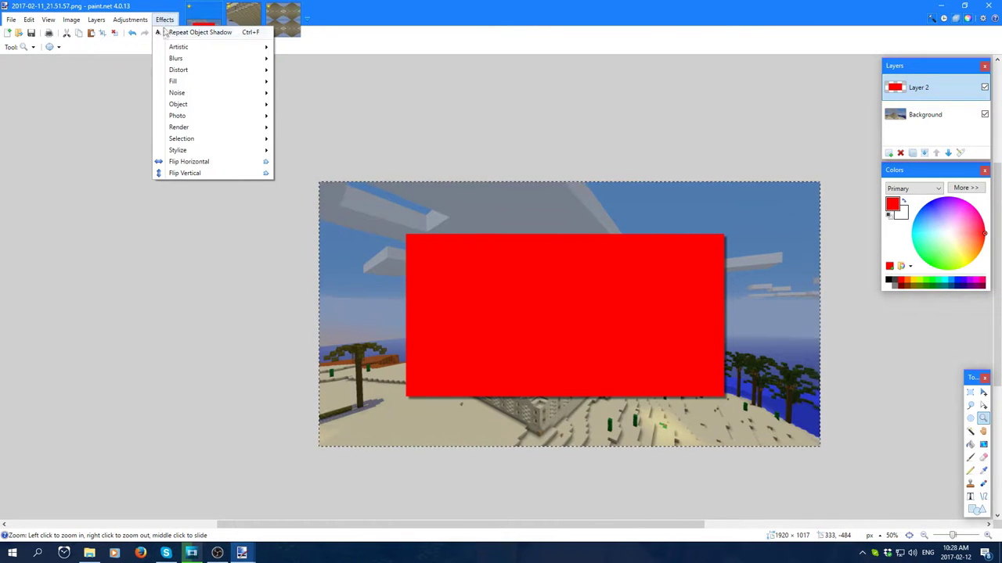
- Delete Layer 2, the layer holding the red rectangle
{"action": "mouse_move", "coordinate": [178, 109]}
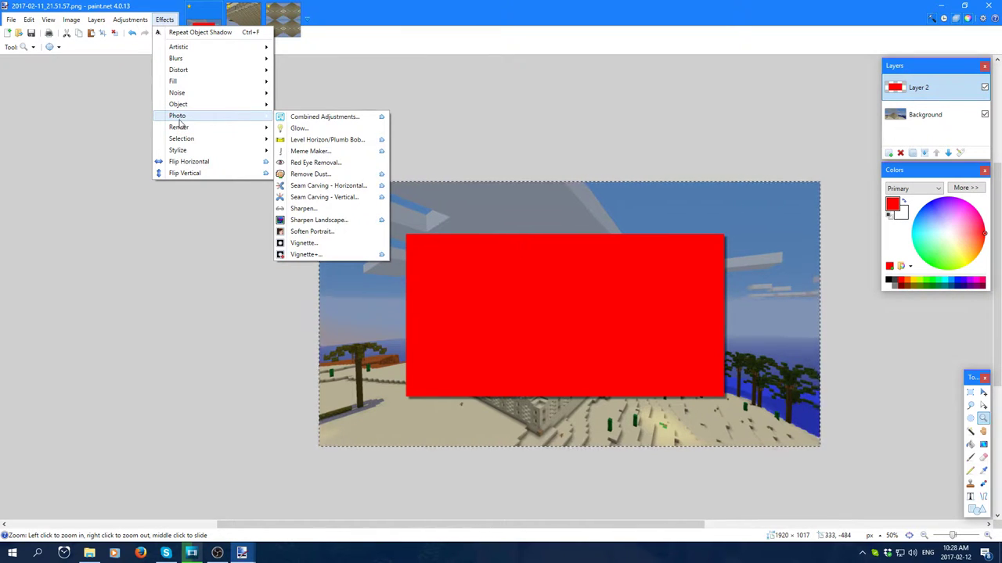
{"action": "mouse_move", "coordinate": [215, 127]}
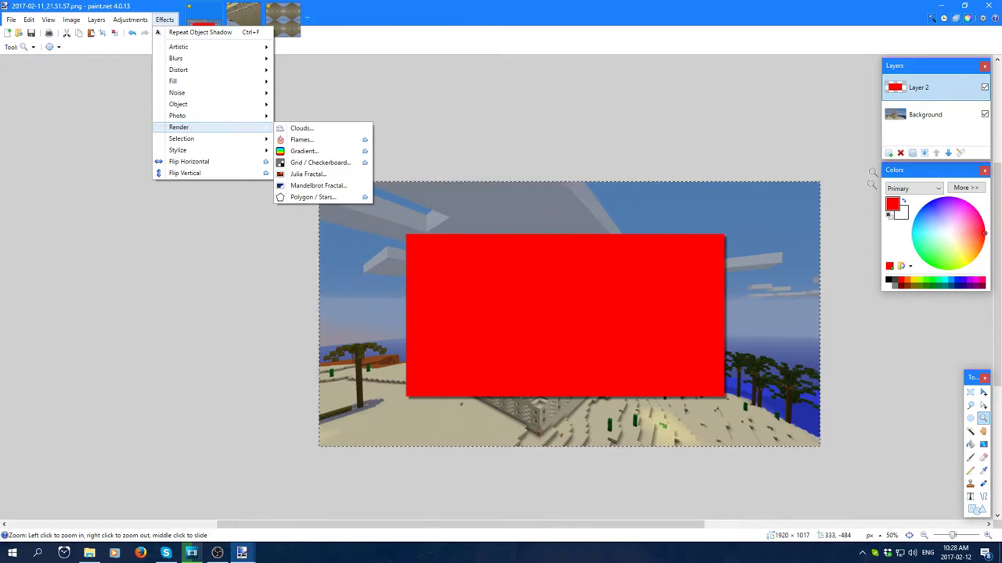
{"action": "left_click", "coordinate": [899, 153]}
{"action": "left_click", "coordinate": [900, 153]}
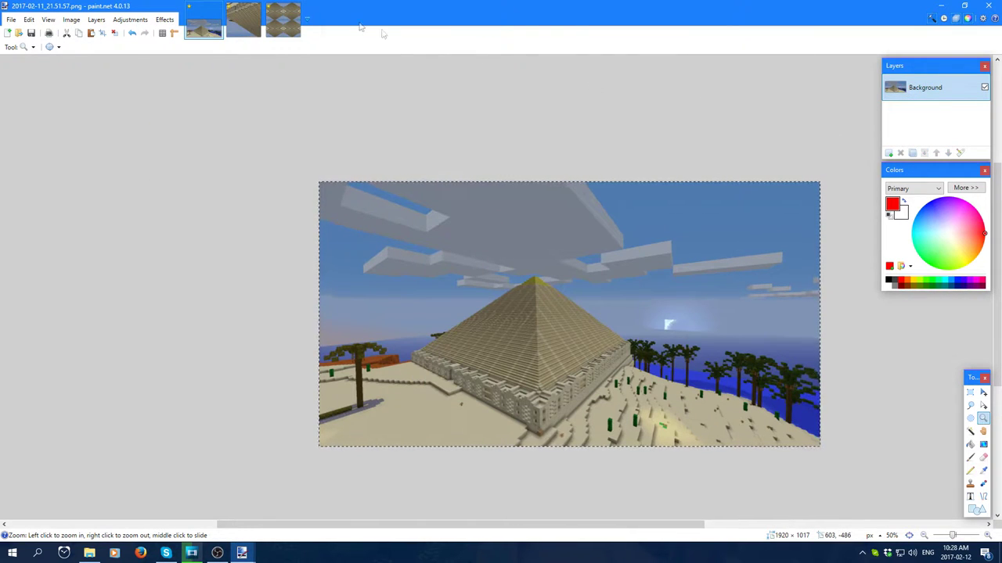
- Preview Combined Adjustments with contrast 45 and saturation 54, then discard them
{"action": "left_click", "coordinate": [165, 20]}
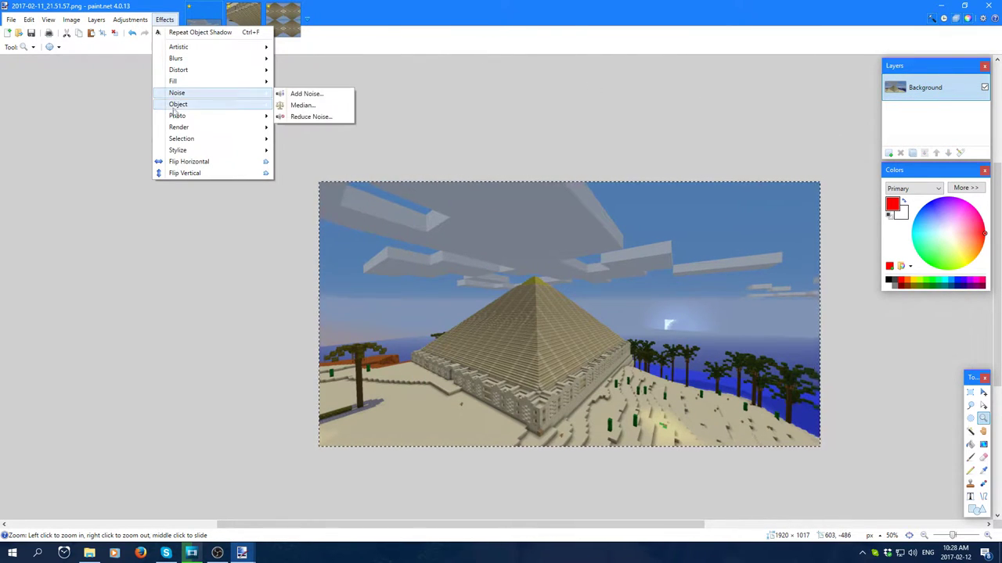
{"action": "left_click", "coordinate": [321, 116]}
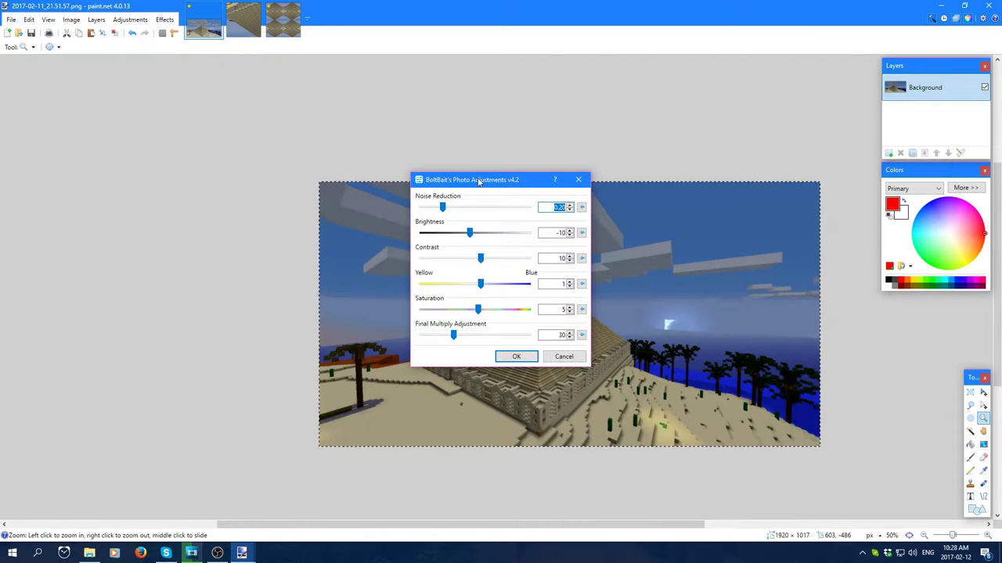
{"action": "left_click_drag", "start_coordinate": [474, 180], "coordinate": [118, 125]}
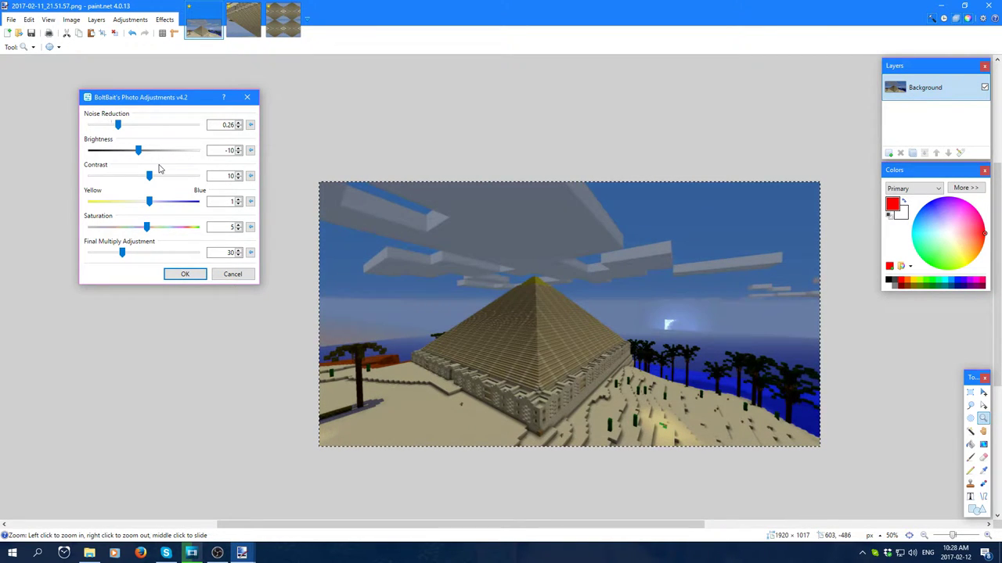
{"action": "left_click_drag", "start_coordinate": [149, 176], "coordinate": [166, 175]}
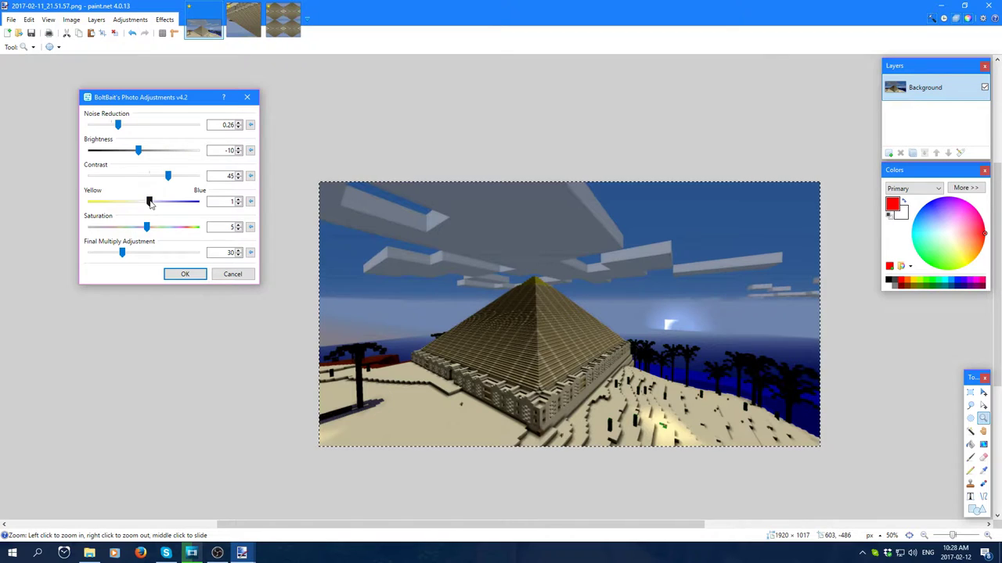
{"action": "left_click_drag", "start_coordinate": [147, 227], "coordinate": [173, 227]}
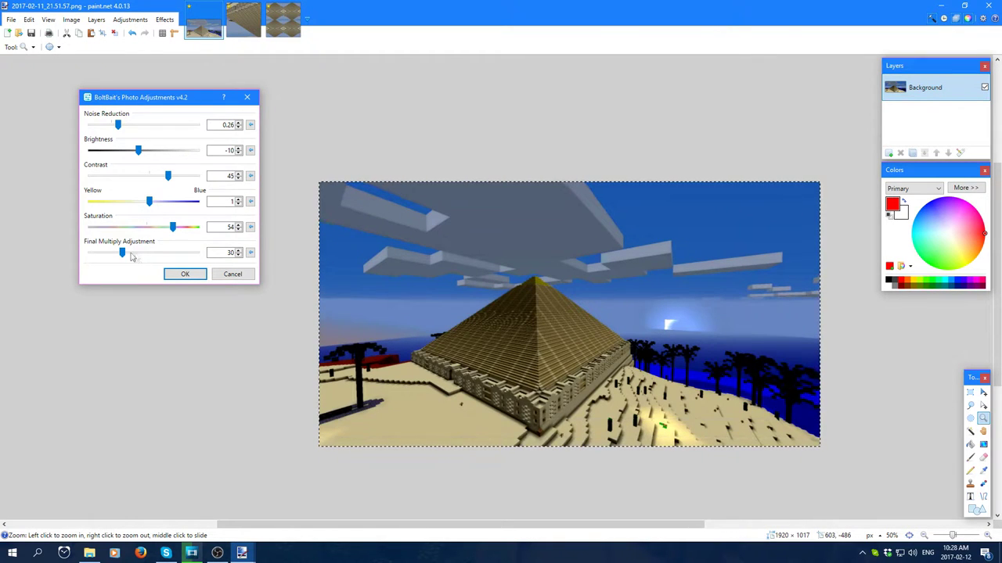
{"action": "left_click", "coordinate": [230, 275]}
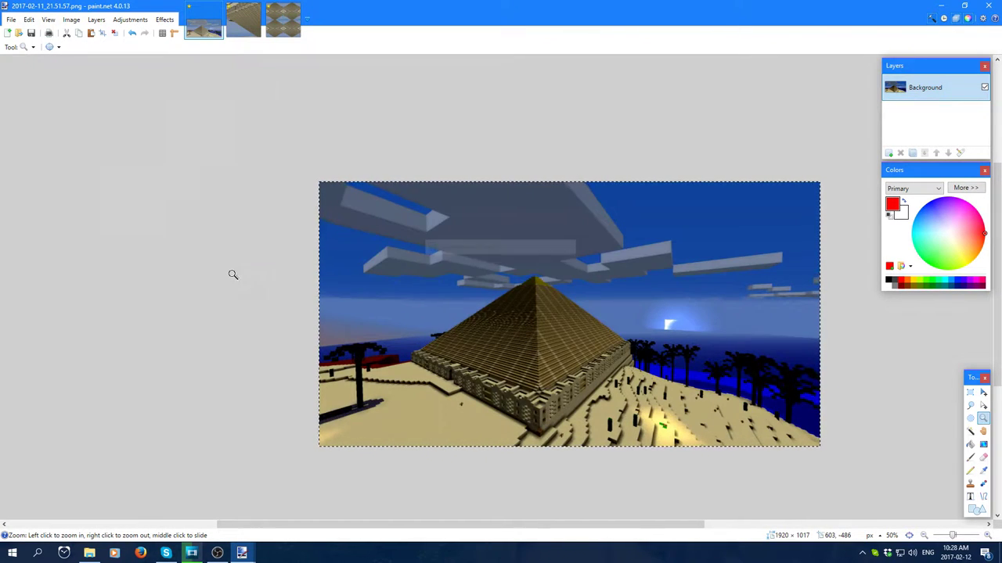
{"action": "left_click", "coordinate": [164, 19]}
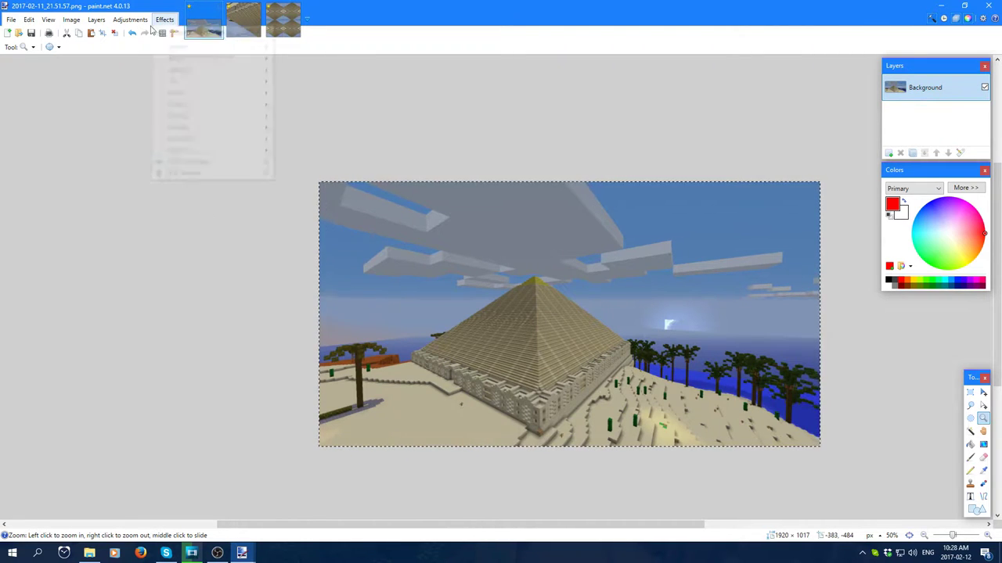
- Browse the Adjustments menu and the Effects Photo and Render submenus without applying anything
{"action": "mouse_move", "coordinate": [130, 20]}
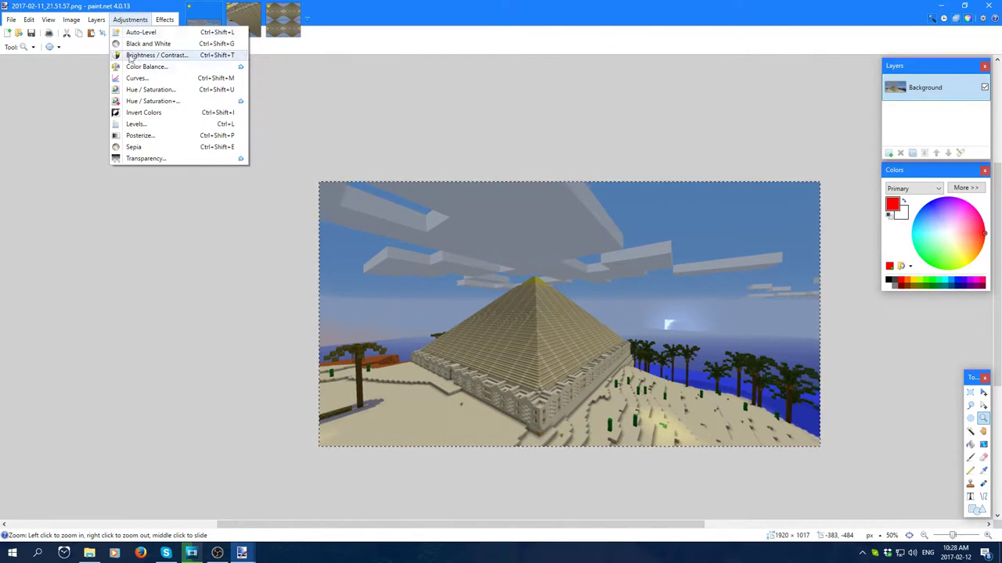
{"action": "mouse_move", "coordinate": [176, 22]}
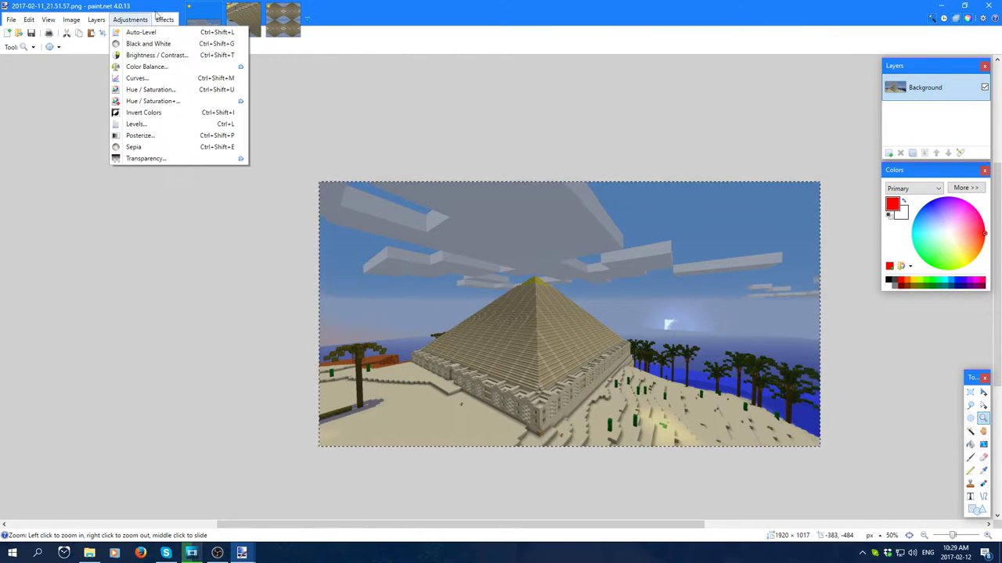
{"action": "mouse_move", "coordinate": [178, 117]}
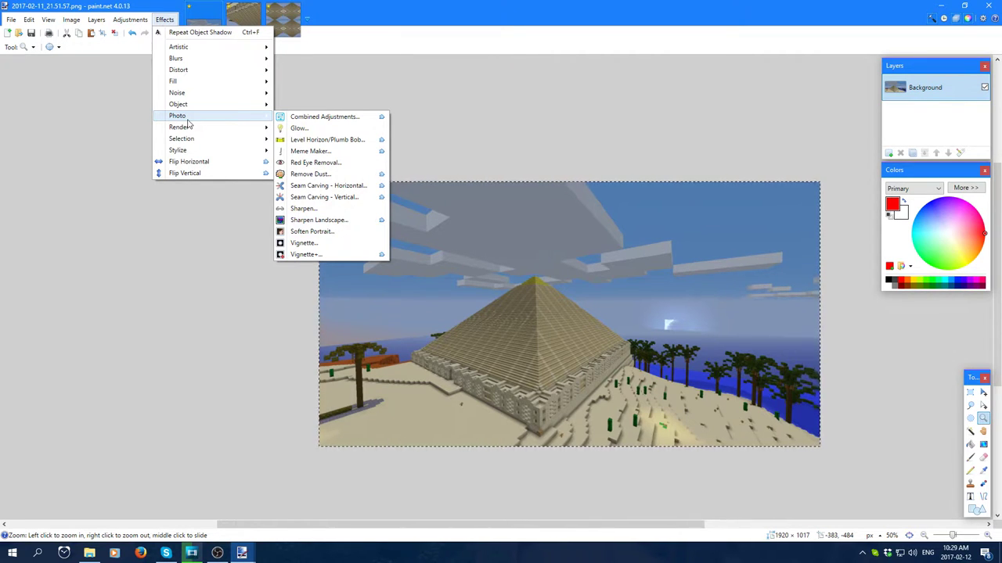
{"action": "mouse_move", "coordinate": [241, 130]}
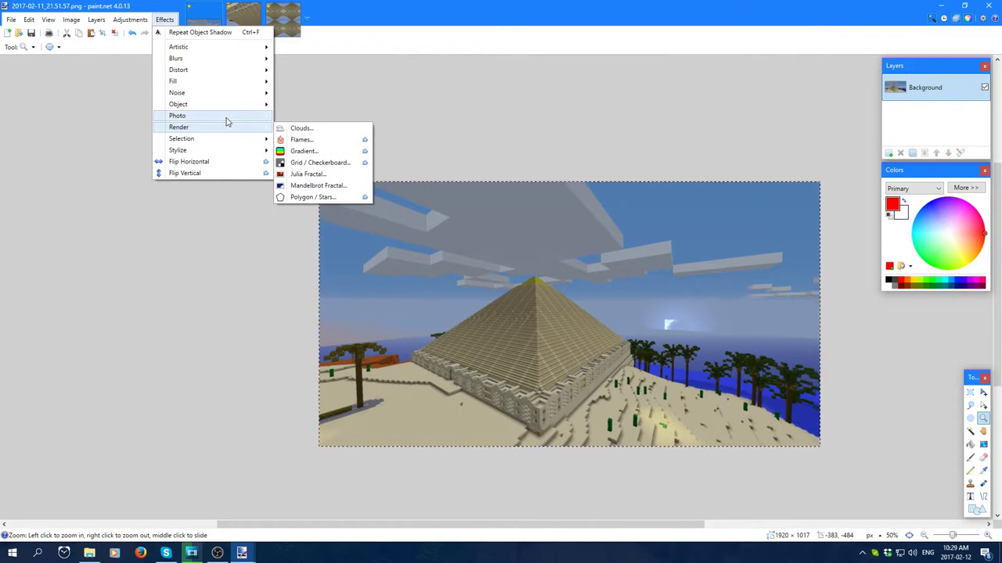
{"action": "left_click", "coordinate": [297, 128]}
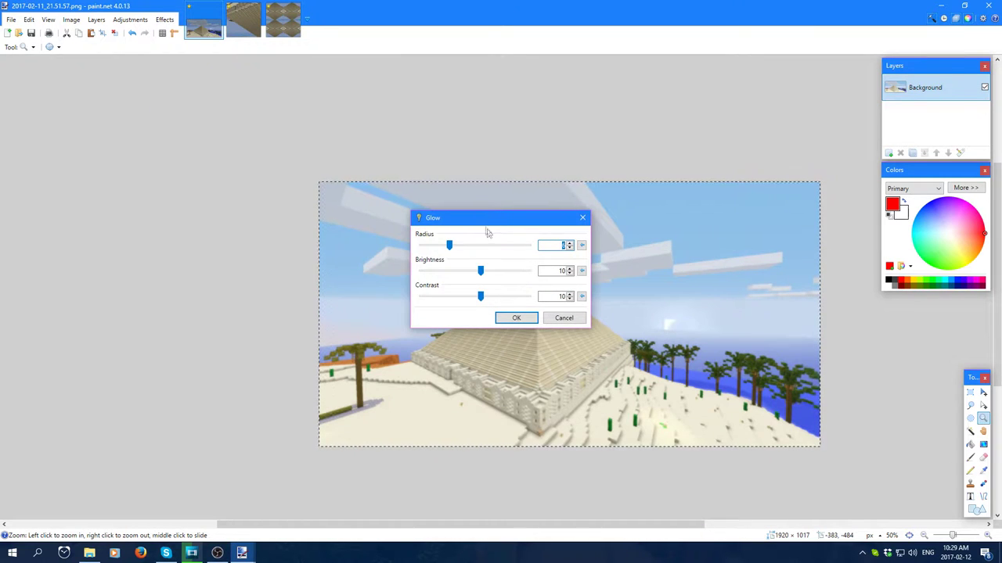
{"action": "left_click_drag", "start_coordinate": [457, 217], "coordinate": [435, 152]}
{"action": "left_click", "coordinate": [532, 173]}
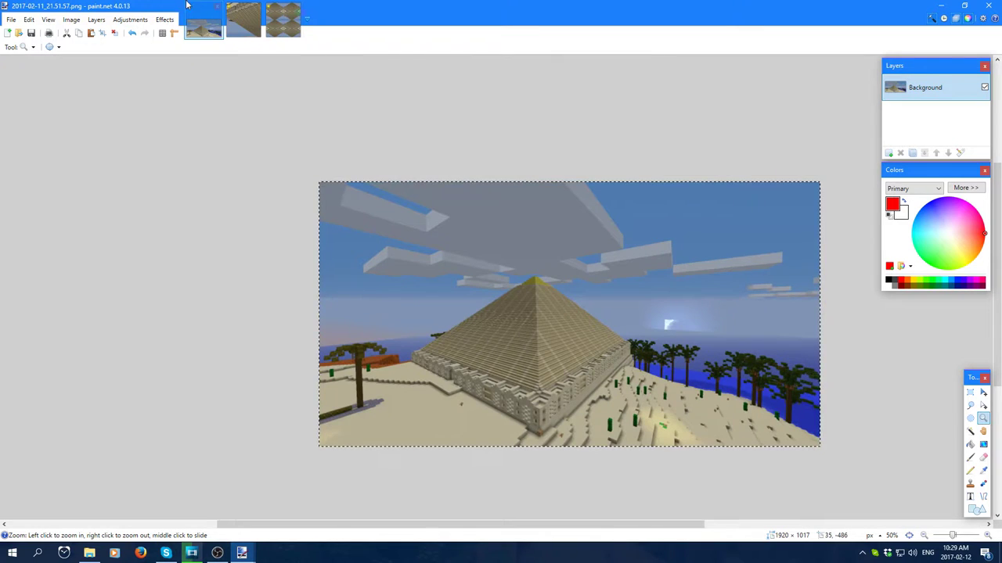
{"action": "left_click", "coordinate": [164, 20]}
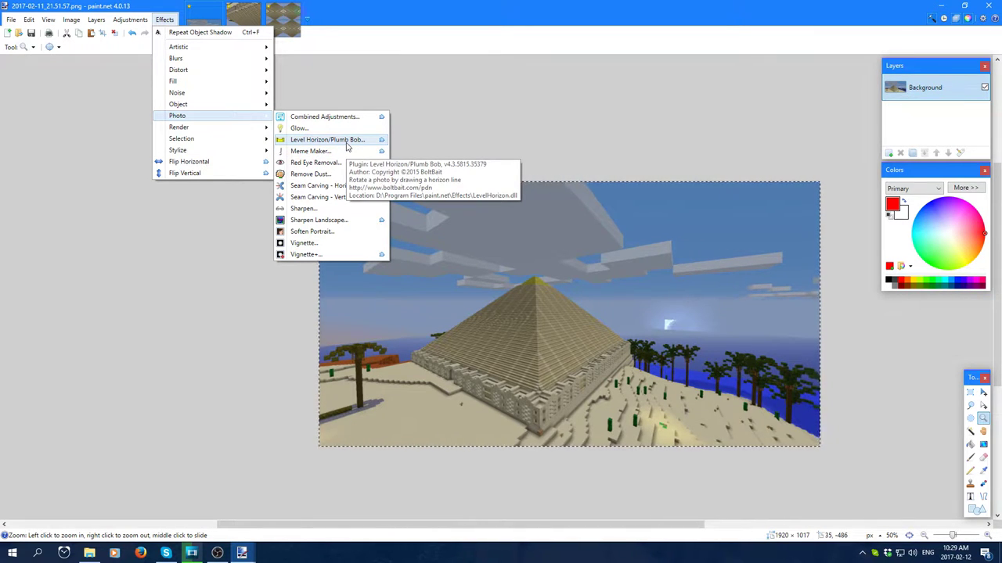
{"action": "left_click", "coordinate": [347, 146]}
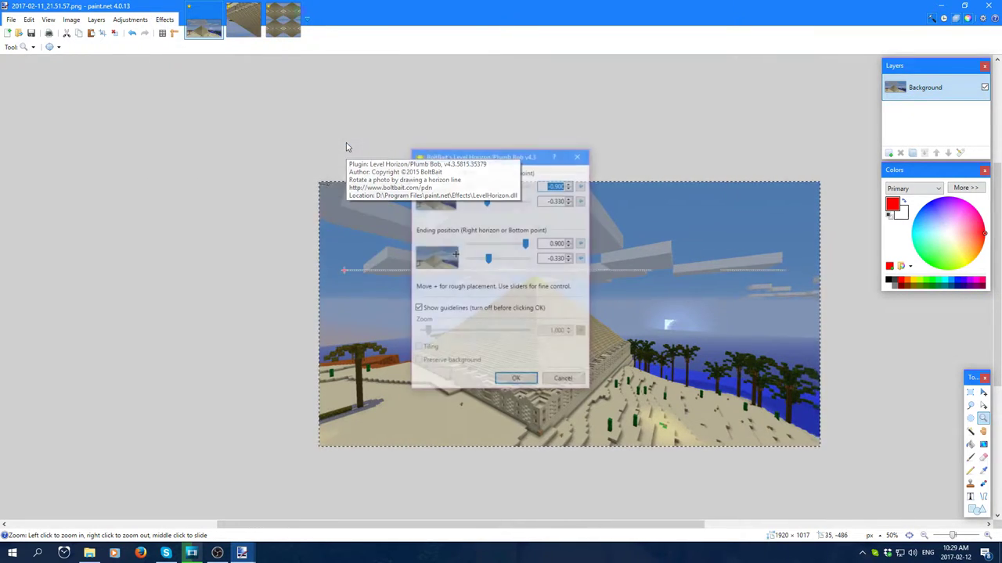
{"action": "left_click_drag", "start_coordinate": [539, 118], "coordinate": [200, 114]}
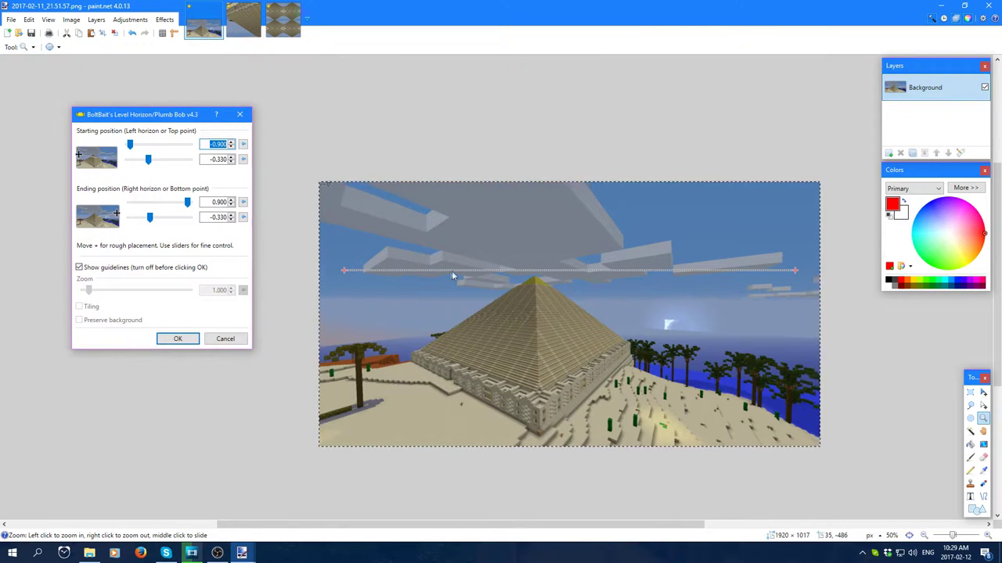
{"action": "mouse_move", "coordinate": [130, 144]}
{"action": "left_mouse_down"}
{"action": "mouse_move", "coordinate": [154, 149]}
{"action": "mouse_move", "coordinate": [130, 149]}
{"action": "left_mouse_up"}
{"action": "left_click_drag", "start_coordinate": [149, 218], "coordinate": [174, 202]}
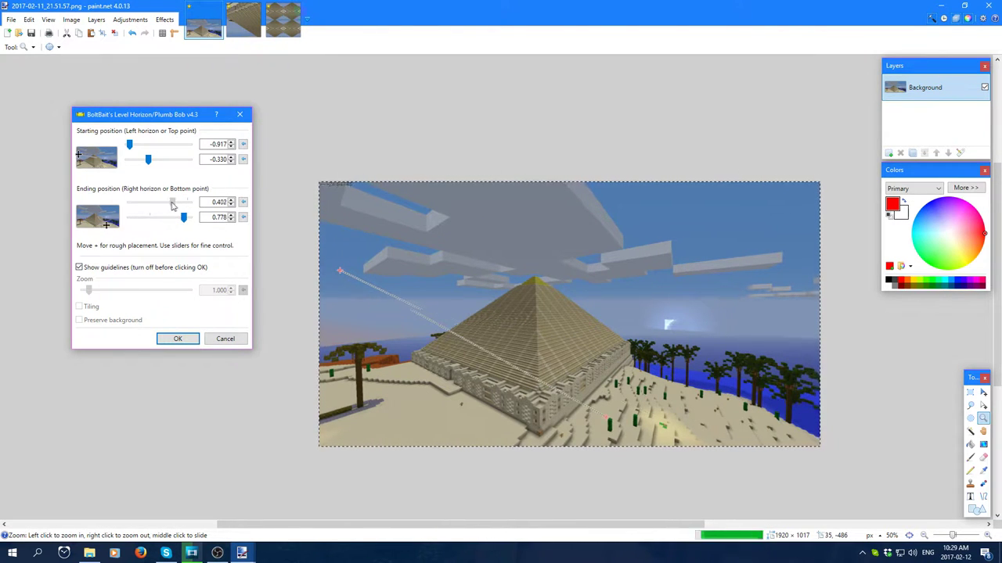
{"action": "left_click", "coordinate": [175, 338]}
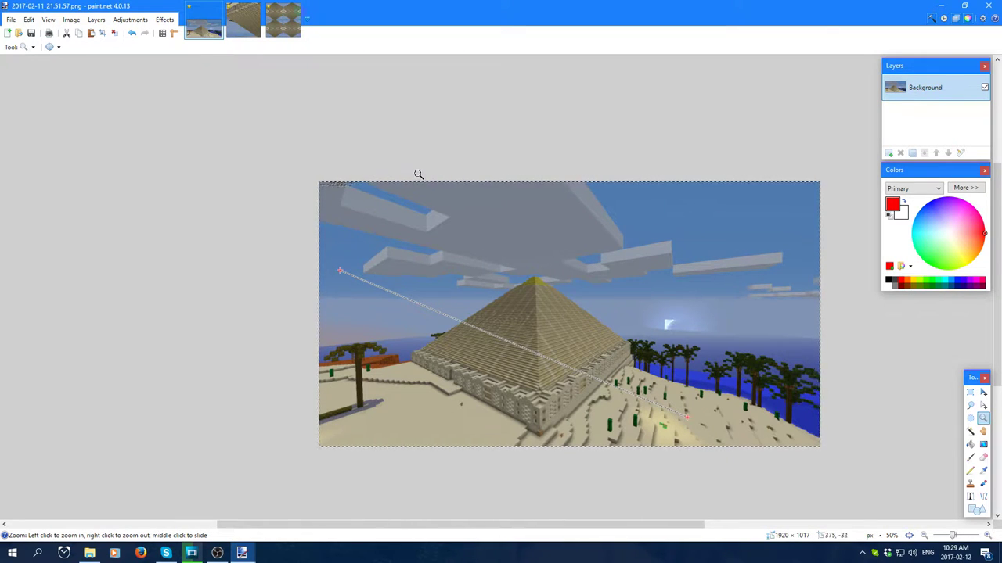
{"action": "left_click", "coordinate": [130, 20]}
- Open Meme Maker and enter HELLO as the top caption and HOME as the bottom caption
{"action": "mouse_move", "coordinate": [164, 20]}
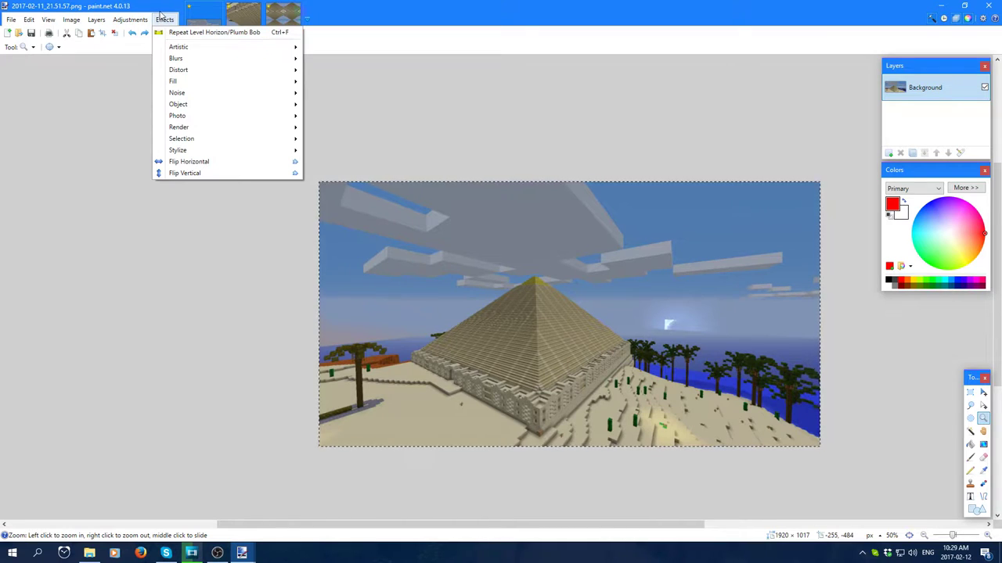
{"action": "mouse_move", "coordinate": [175, 43]}
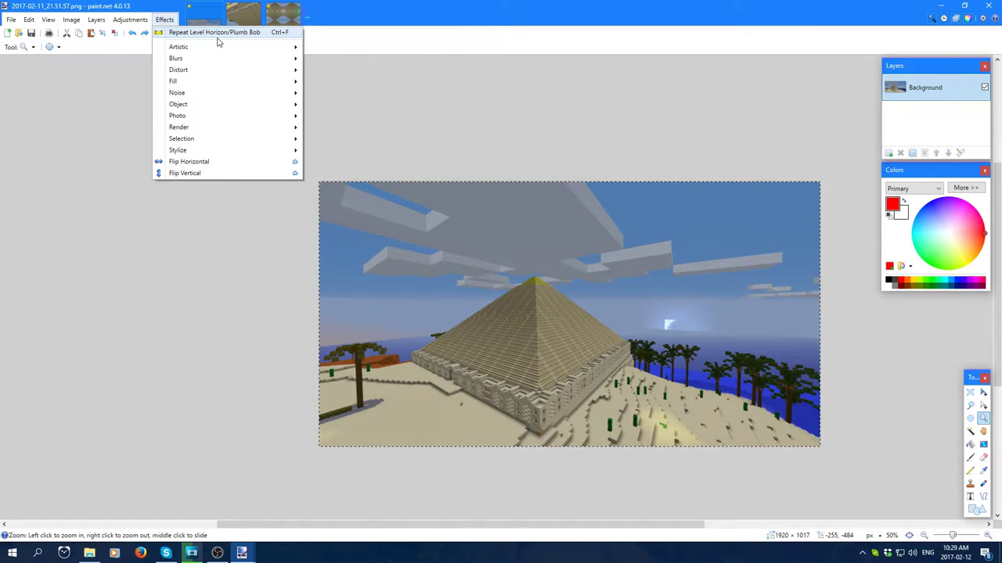
{"action": "mouse_move", "coordinate": [179, 116]}
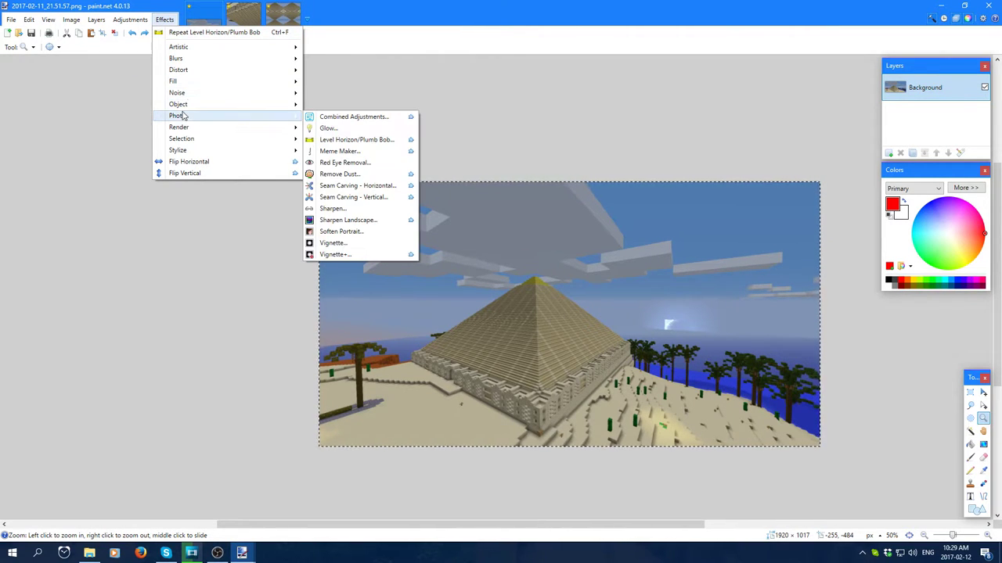
{"action": "left_click", "coordinate": [339, 150]}
{"action": "left_click_drag", "start_coordinate": [478, 147], "coordinate": [180, 112]}
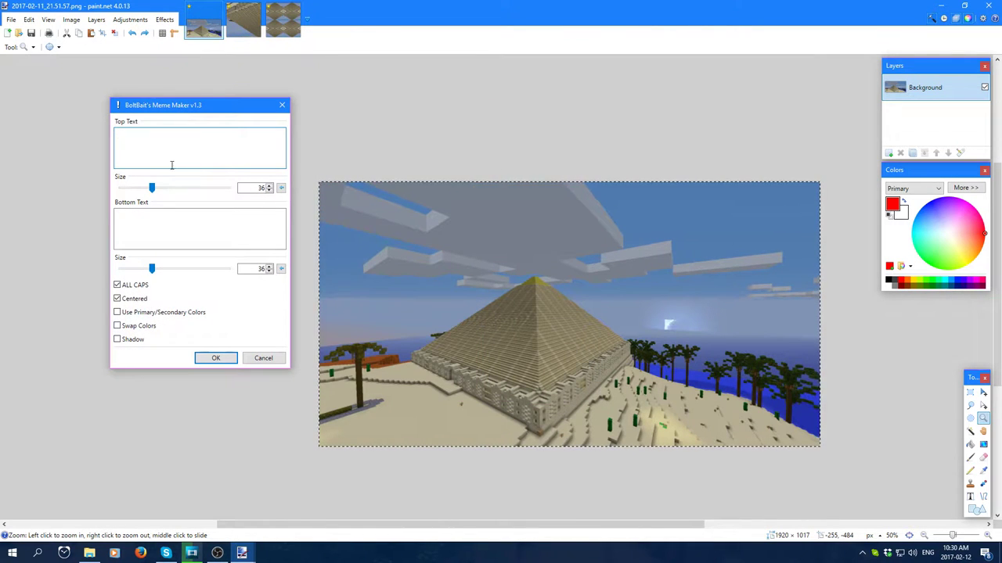
{"action": "type", "text": "Hello"}
{"action": "left_click", "coordinate": [164, 219]}
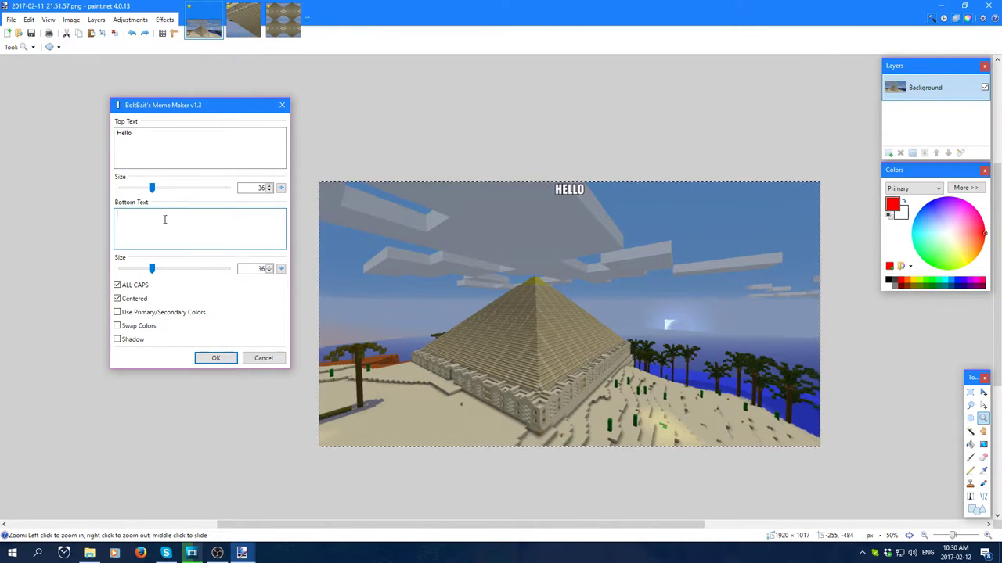
{"action": "type", "text": "Home"}
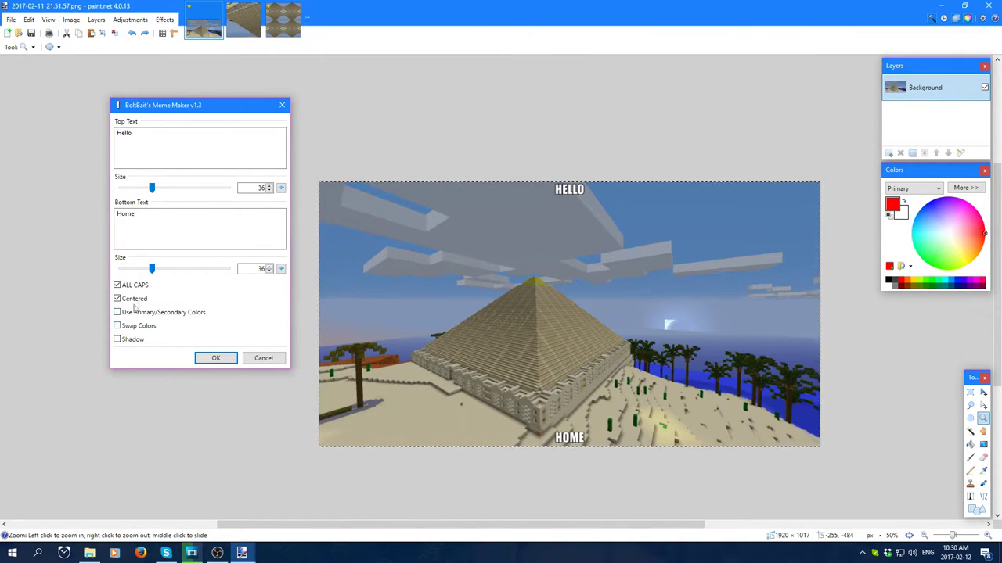
- Enlarge both caption sizes, then cancel Meme Maker without applying the captions
{"action": "left_click_drag", "start_coordinate": [152, 268], "coordinate": [177, 269]}
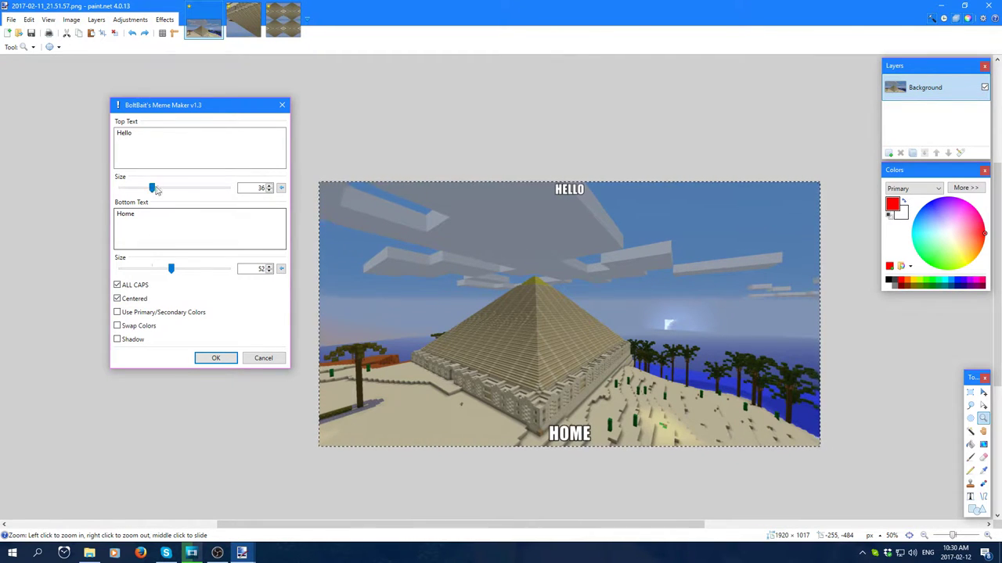
{"action": "left_click_drag", "start_coordinate": [154, 189], "coordinate": [221, 189]}
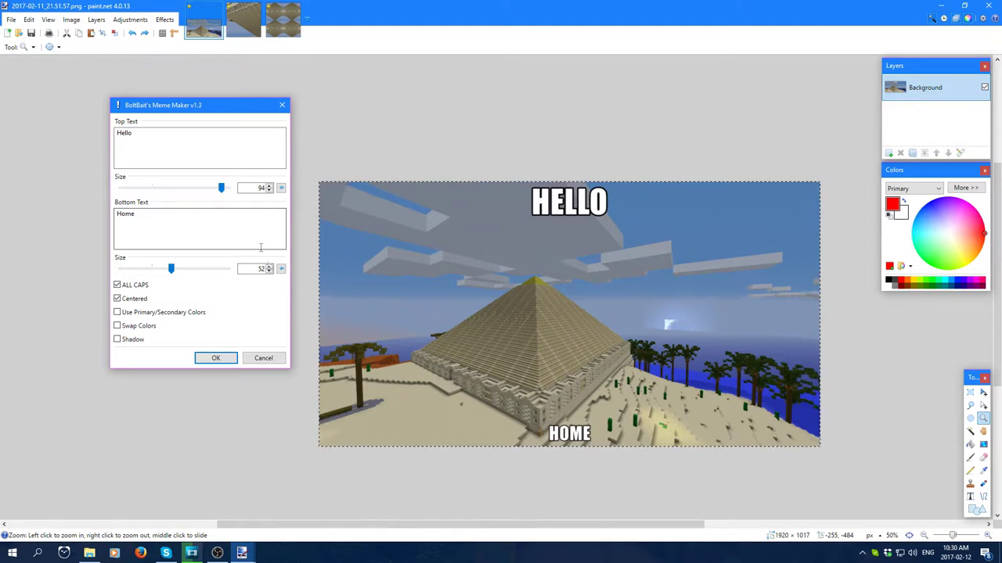
{"action": "left_click", "coordinate": [264, 358]}
{"action": "left_click", "coordinate": [140, 20]}
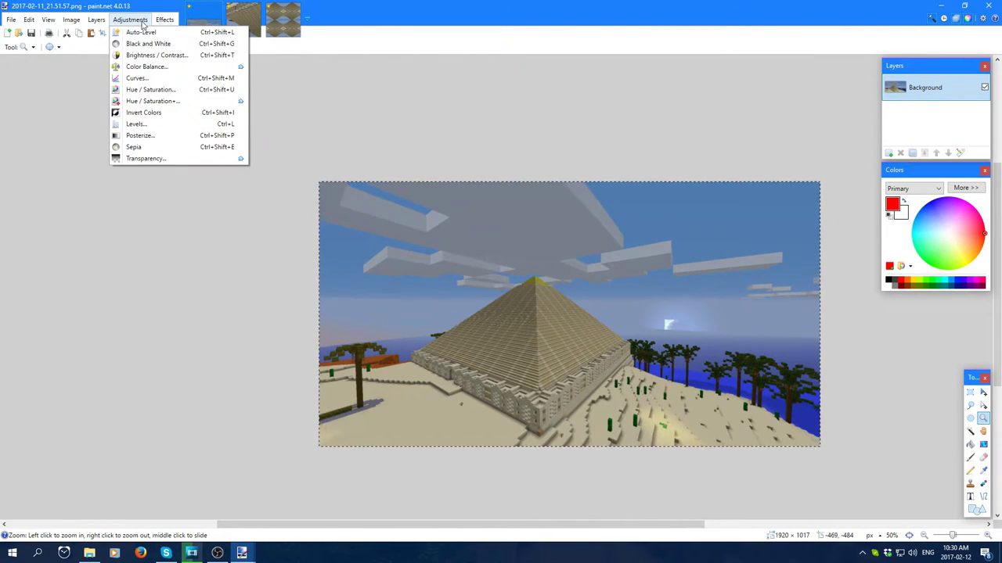
{"action": "mouse_move", "coordinate": [164, 19]}
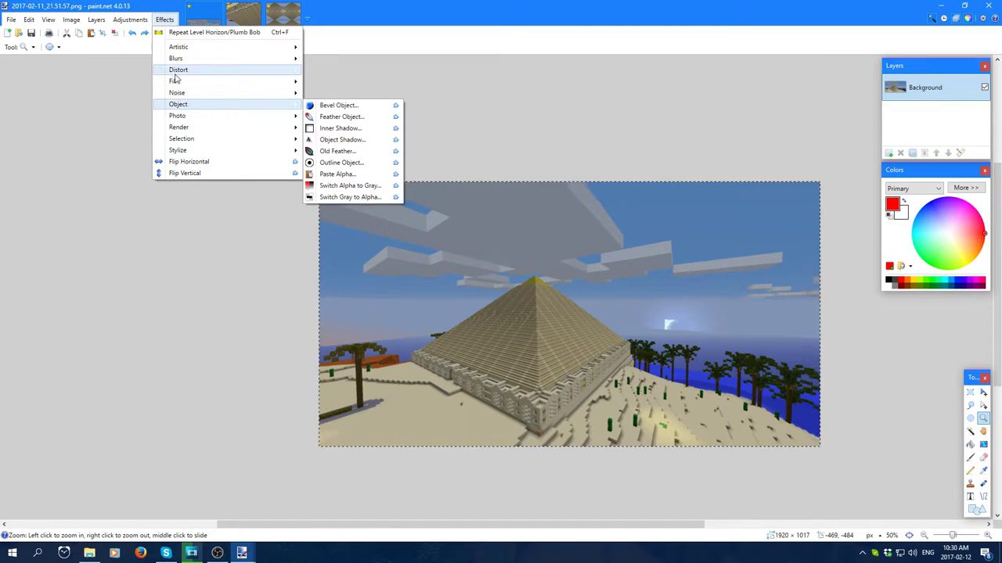
{"action": "mouse_move", "coordinate": [184, 96]}
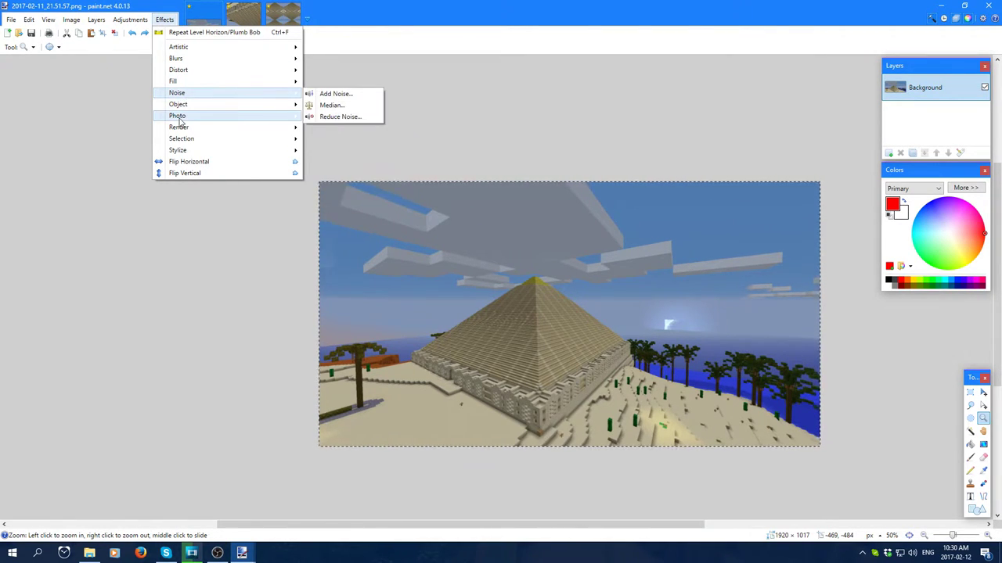
{"action": "mouse_move", "coordinate": [180, 117]}
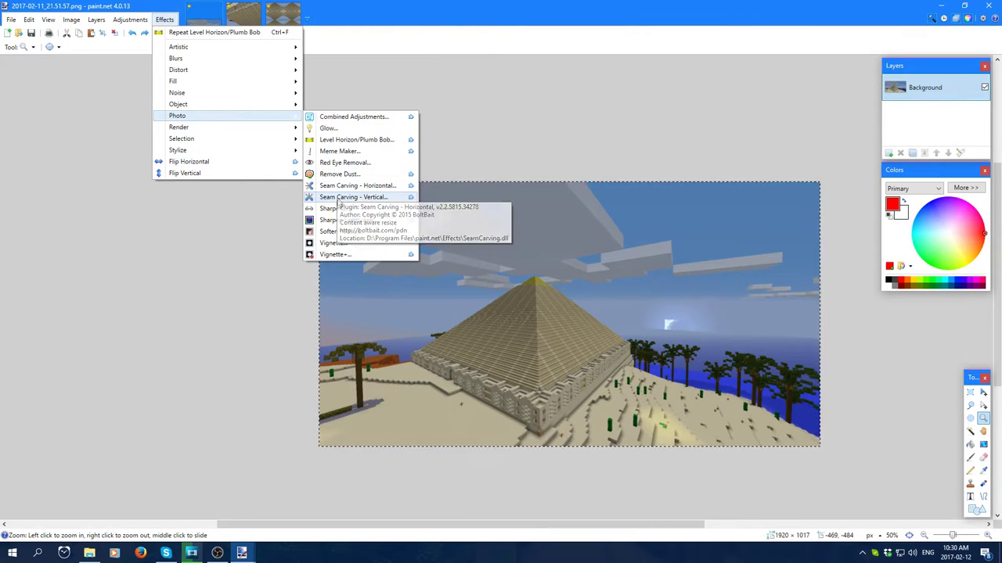
{"action": "left_click", "coordinate": [341, 232]}
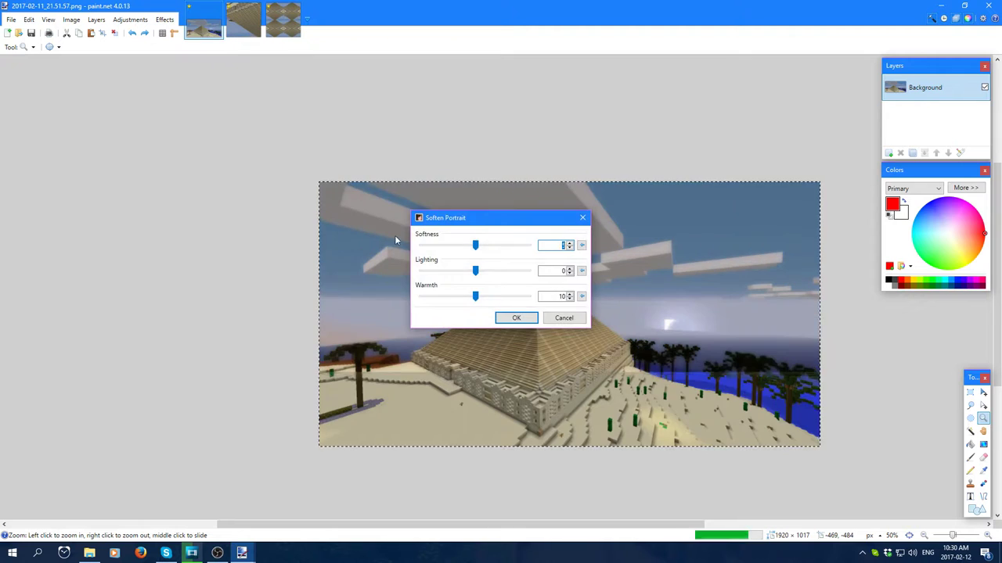
{"action": "left_click_drag", "start_coordinate": [475, 224], "coordinate": [181, 201]}
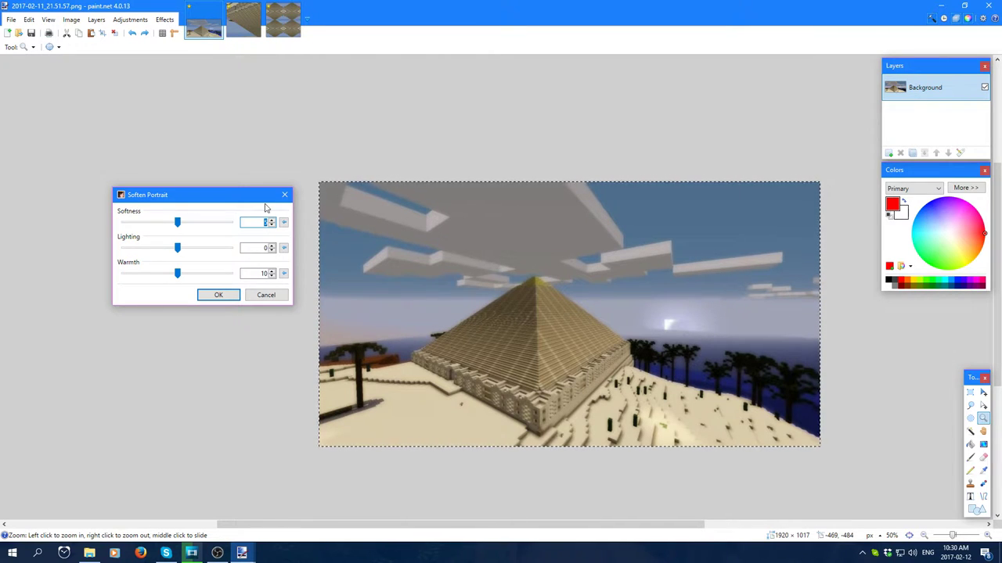
{"action": "left_click_drag", "start_coordinate": [177, 223], "coordinate": [194, 240]}
{"action": "left_click", "coordinate": [194, 248]}
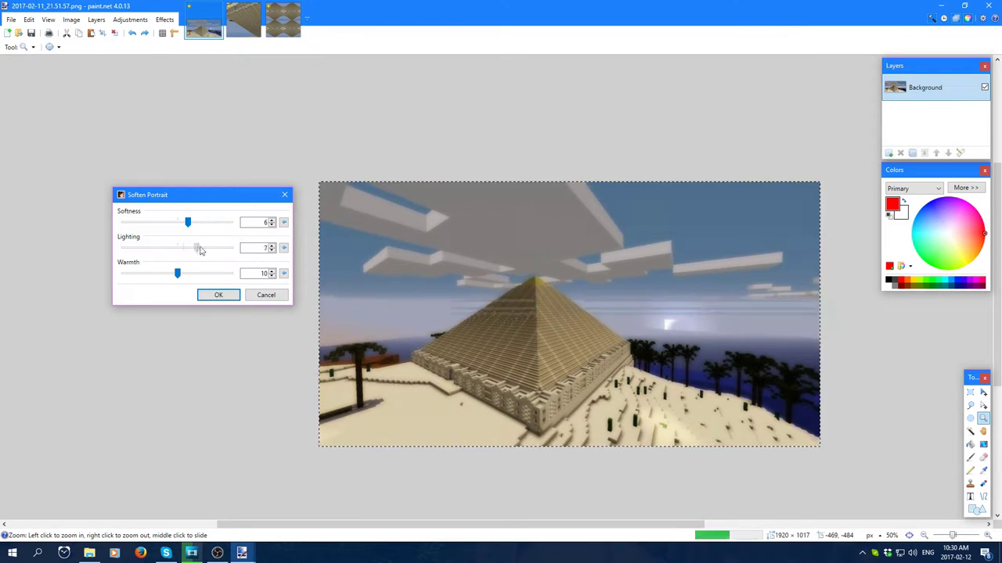
{"action": "left_click_drag", "start_coordinate": [182, 279], "coordinate": [212, 275]}
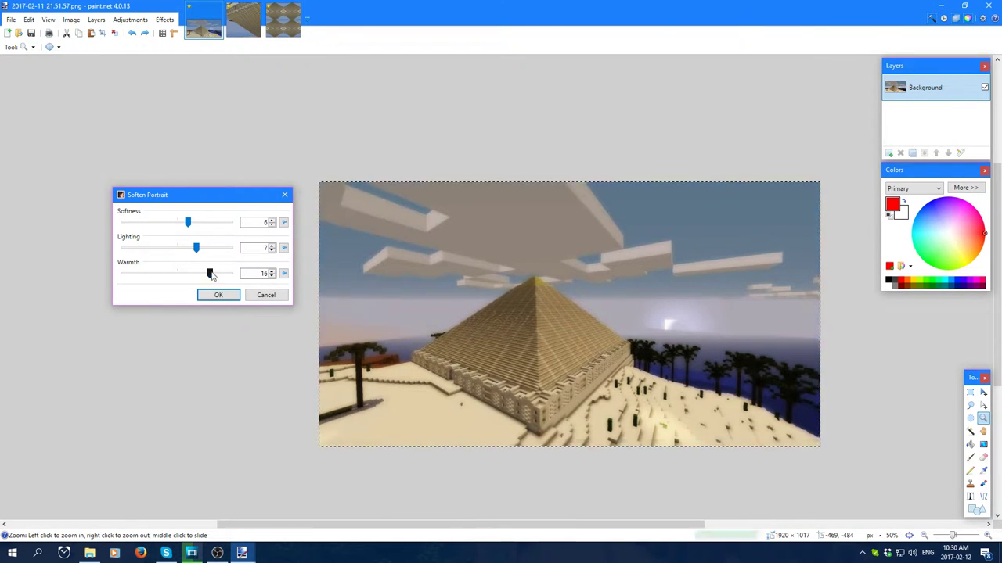
{"action": "left_click", "coordinate": [264, 295]}
{"action": "left_click", "coordinate": [156, 23]}
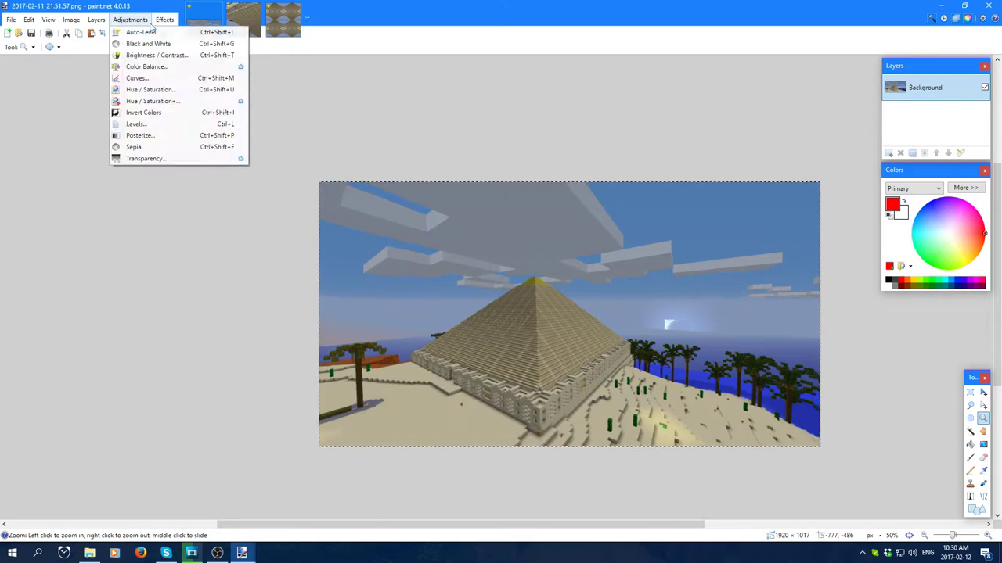
{"action": "mouse_move", "coordinate": [178, 123]}
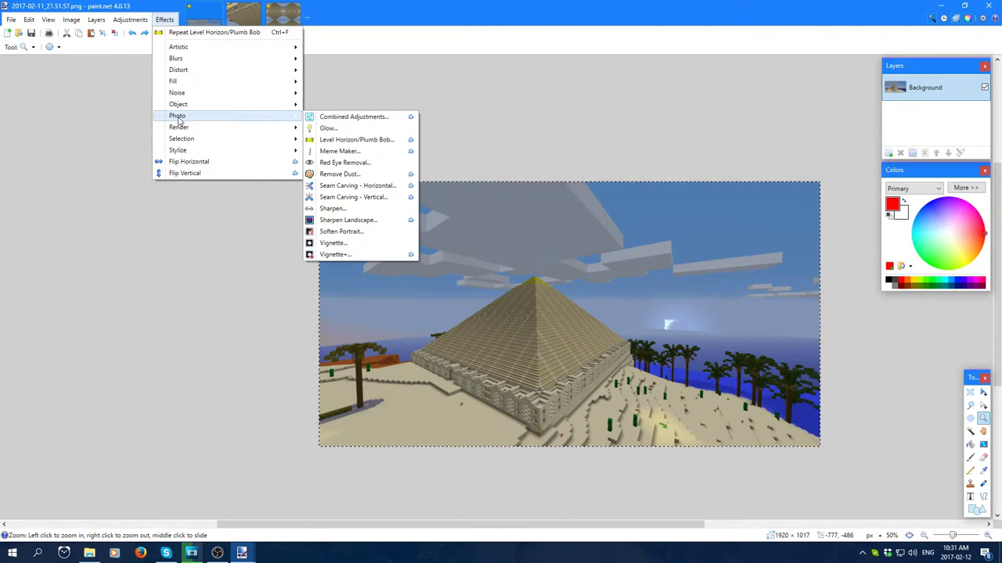
{"action": "left_click", "coordinate": [325, 209]}
{"action": "left_click_drag", "start_coordinate": [512, 253], "coordinate": [215, 177]}
{"action": "left_click_drag", "start_coordinate": [132, 193], "coordinate": [256, 205]}
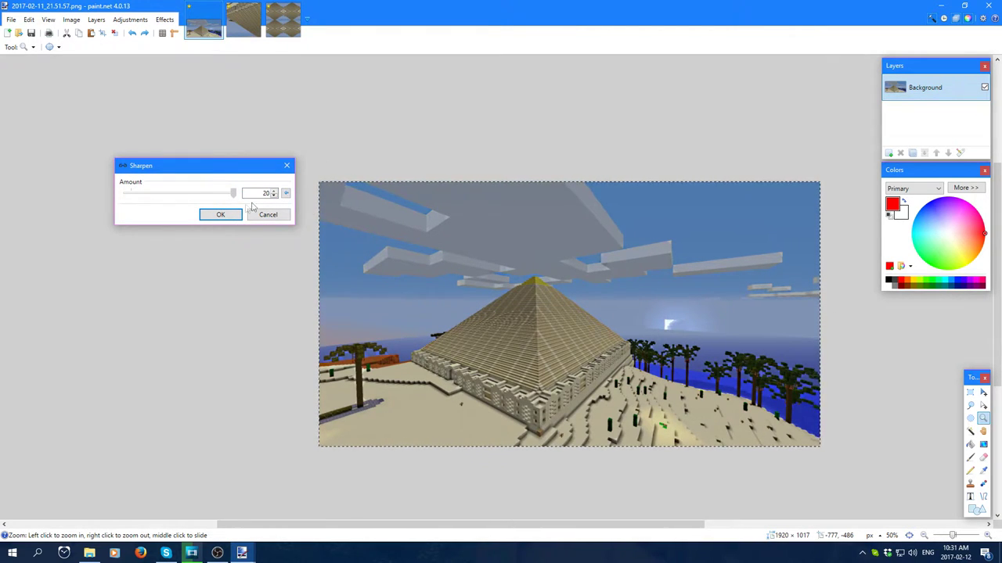
{"action": "left_click_drag", "start_coordinate": [252, 206], "coordinate": [305, 208]}
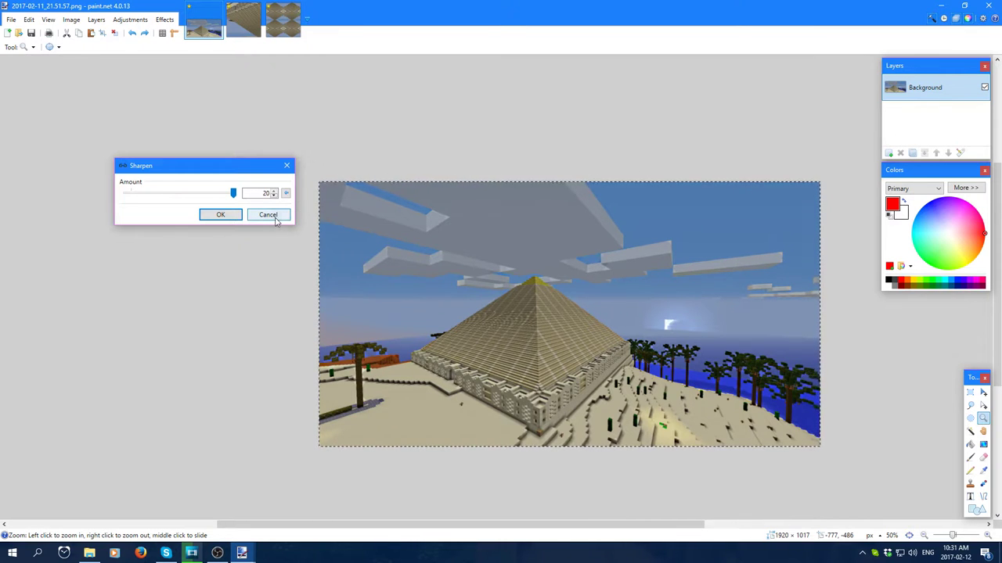
{"action": "left_click", "coordinate": [275, 219]}
{"action": "left_click", "coordinate": [165, 20]}
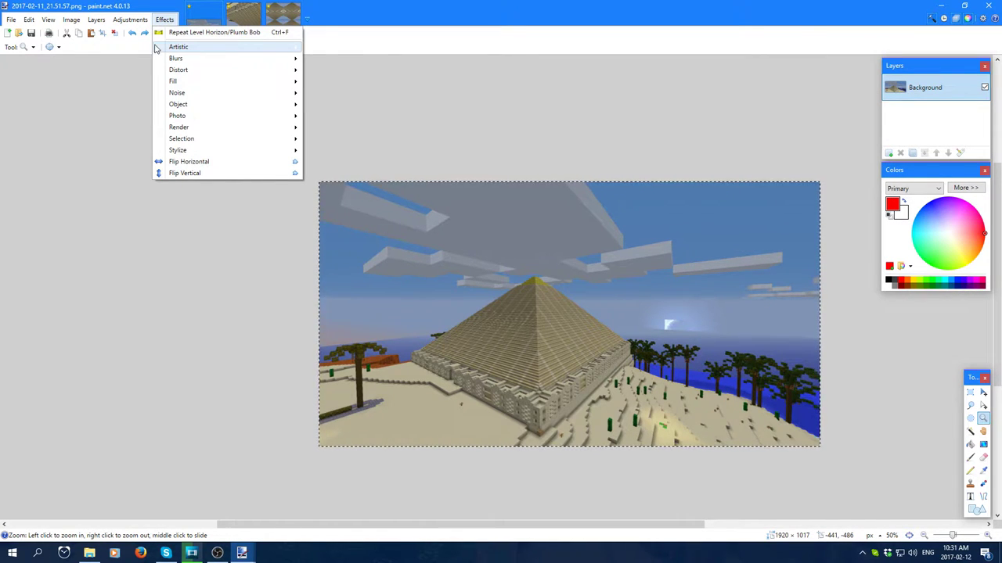
{"action": "mouse_move", "coordinate": [157, 49]}
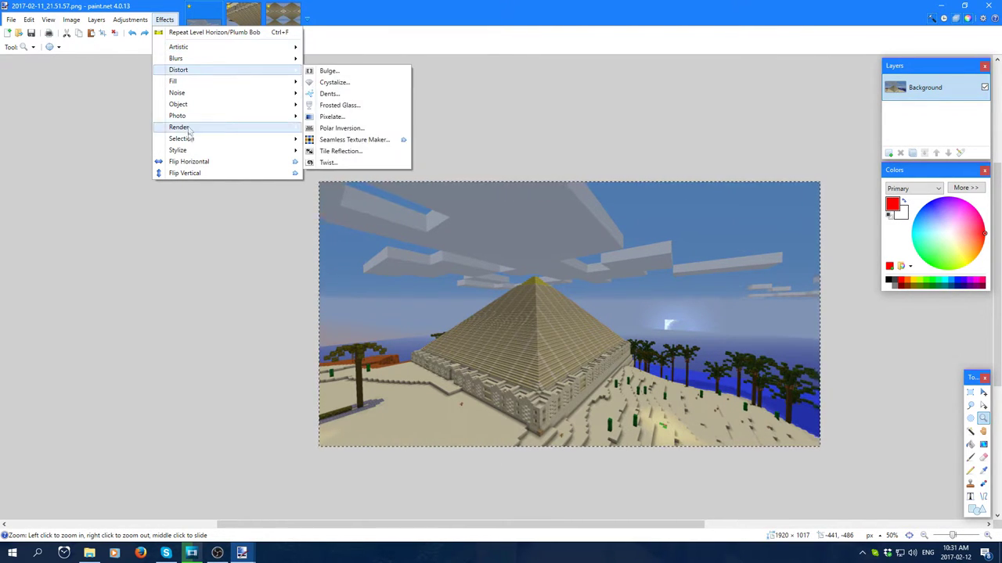
{"action": "left_click", "coordinate": [165, 19]}
{"action": "left_click", "coordinate": [165, 21]}
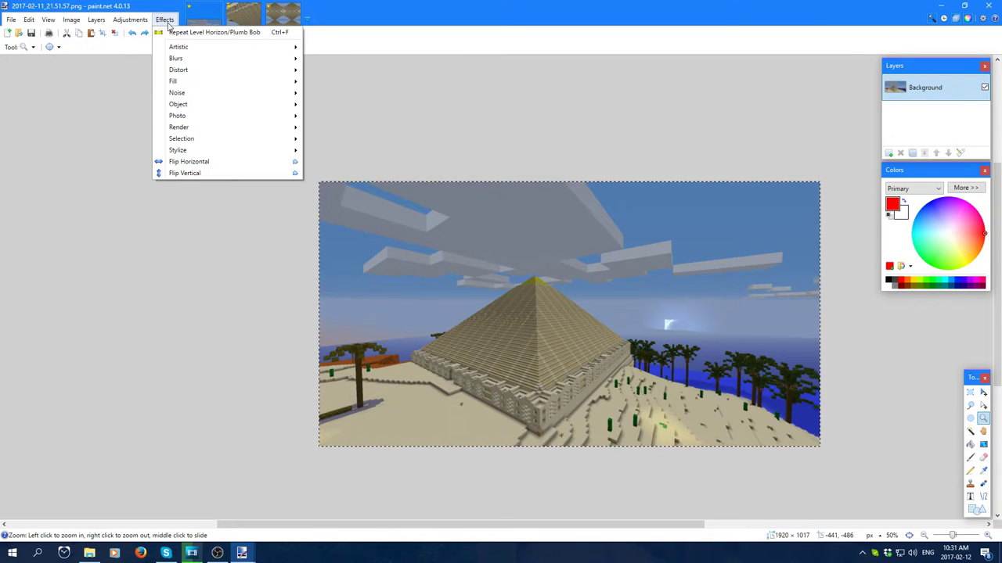
{"action": "mouse_move", "coordinate": [176, 153]}
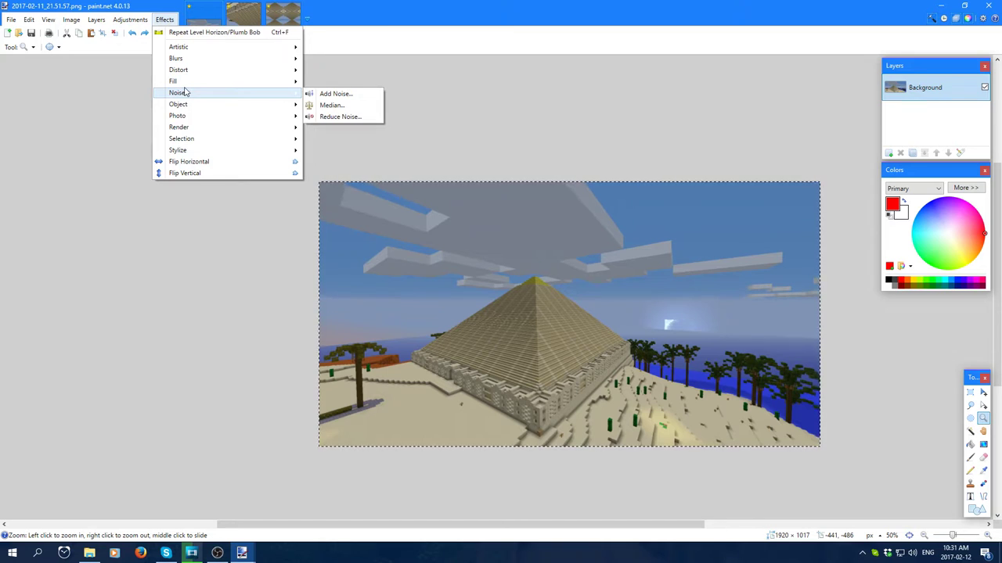
{"action": "mouse_move", "coordinate": [188, 132]}
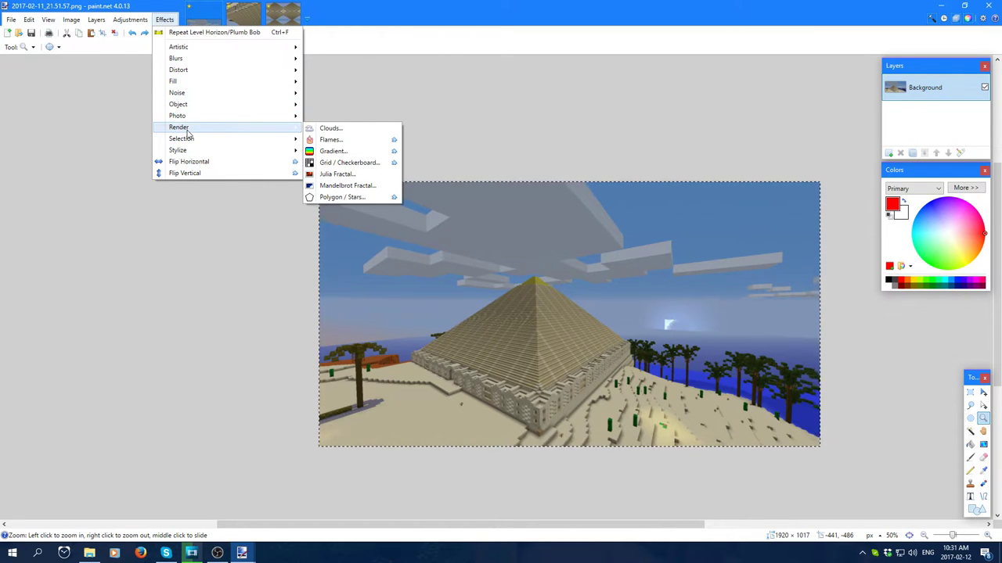
{"action": "left_click", "coordinate": [321, 129]}
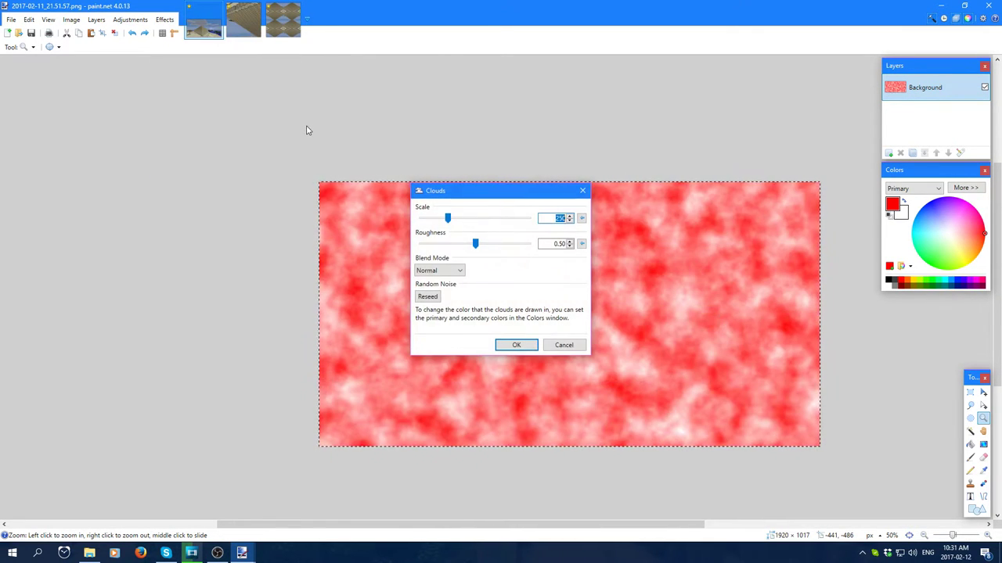
{"action": "left_click_drag", "start_coordinate": [447, 218], "coordinate": [495, 255]}
{"action": "left_click", "coordinate": [565, 344]}
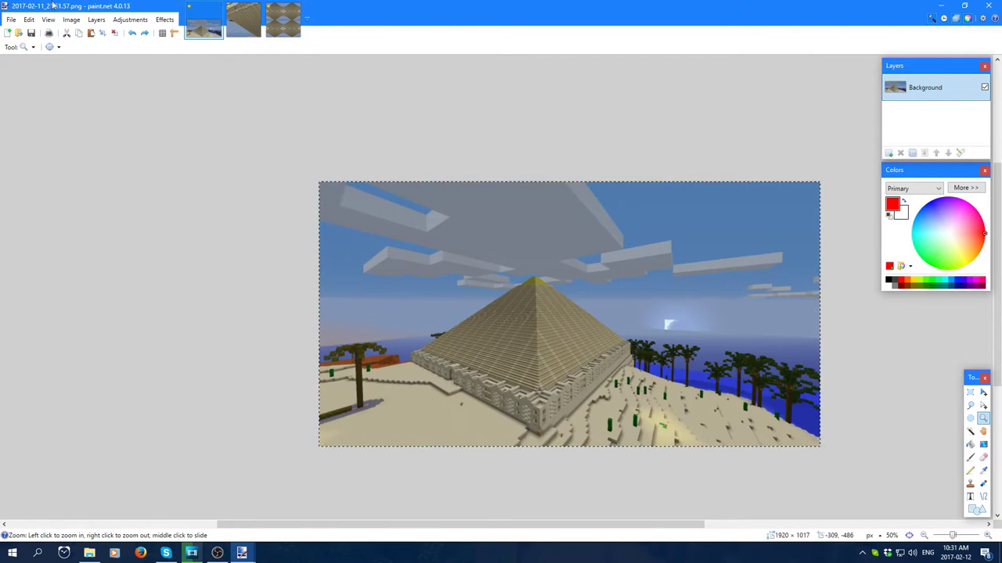
- Browse the Effects submenus without applying anything
{"action": "left_click", "coordinate": [165, 20]}
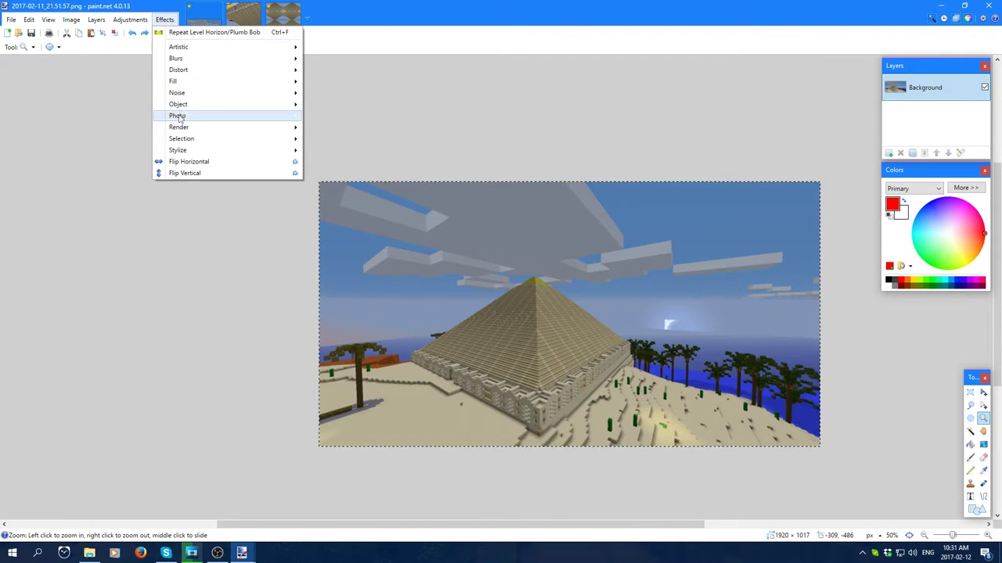
{"action": "mouse_move", "coordinate": [179, 108]}
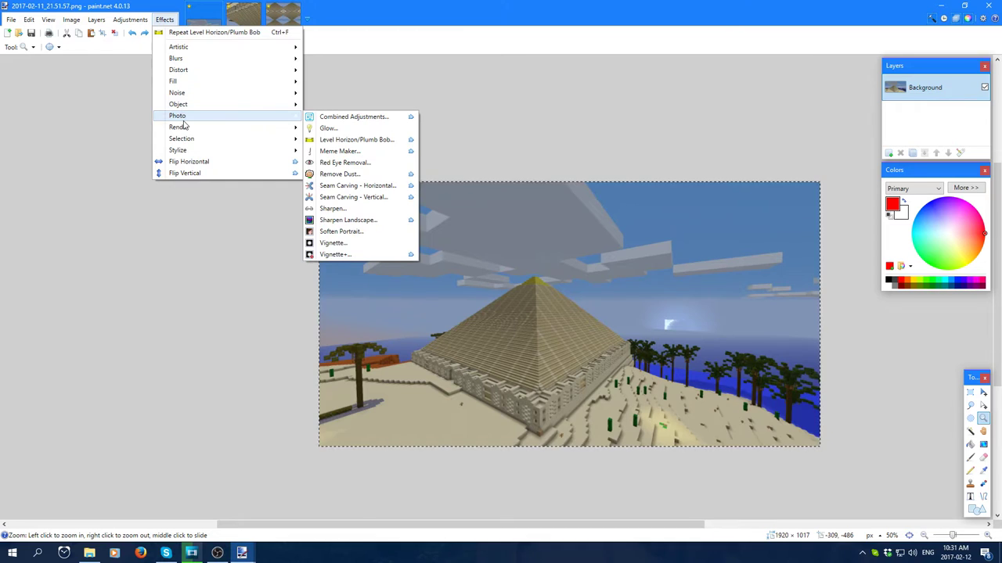
{"action": "mouse_move", "coordinate": [182, 129]}
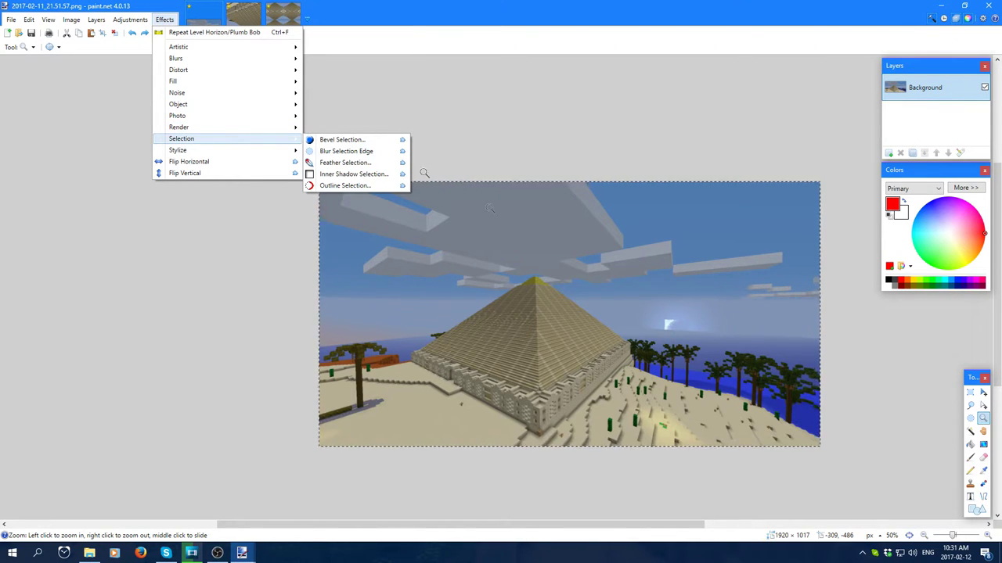
- Start white bold size-72 text in the sky above the pyramid
{"action": "left_click", "coordinate": [970, 497]}
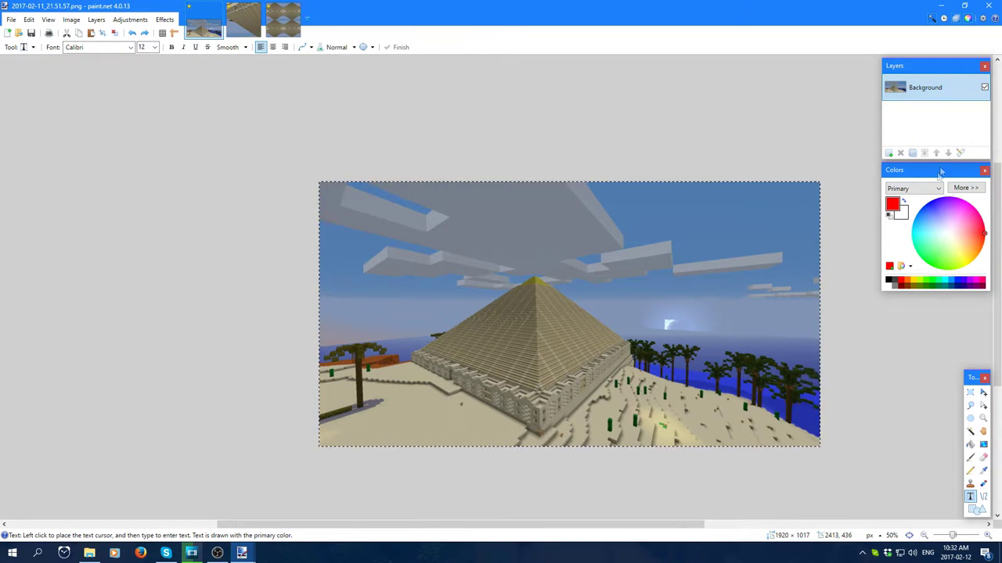
{"action": "left_click", "coordinate": [889, 286]}
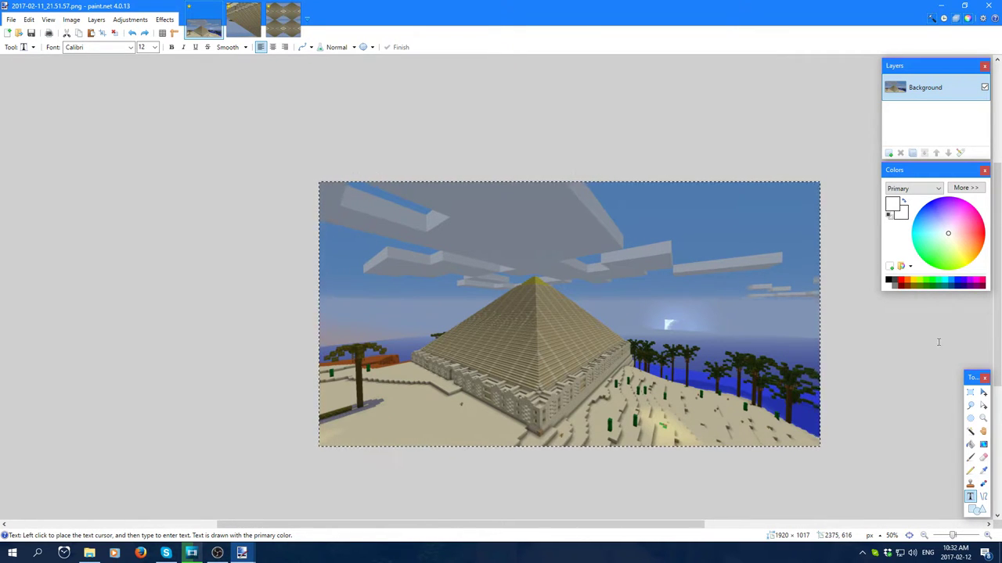
{"action": "left_click", "coordinate": [154, 47]}
{"action": "left_click", "coordinate": [144, 175]}
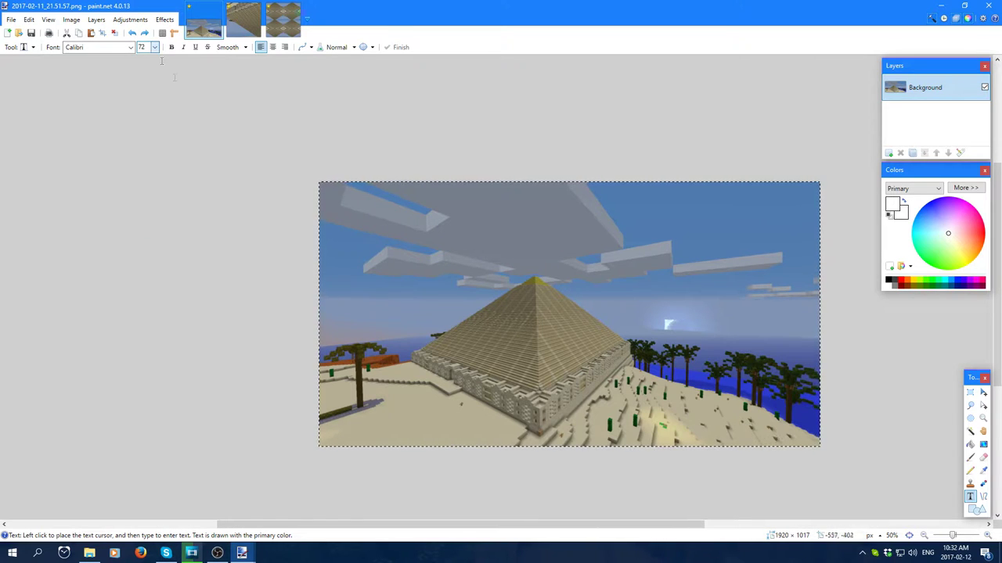
{"action": "left_click", "coordinate": [170, 47]}
{"action": "left_click", "coordinate": [429, 257]}
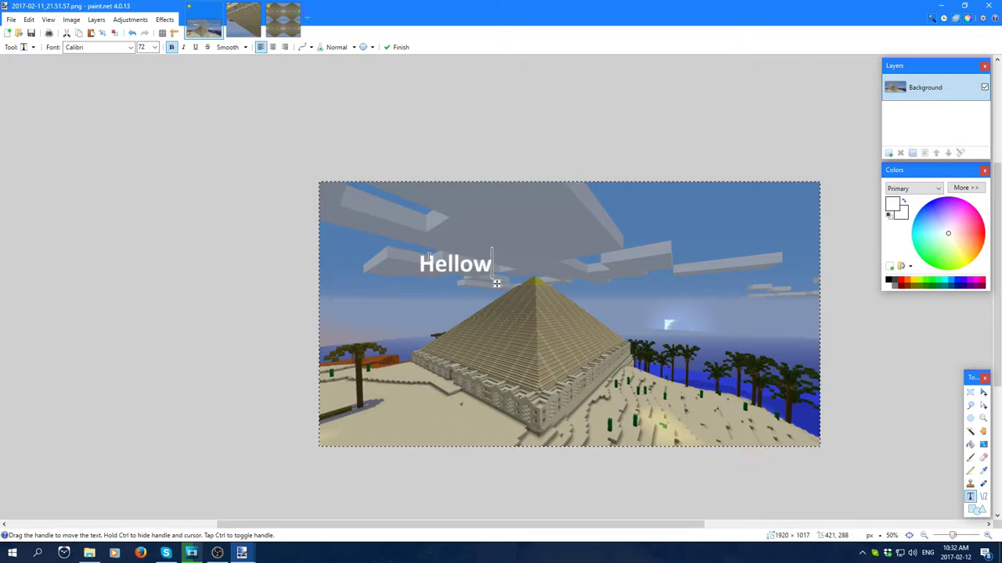
- Enlarge the Hello text to size 216, move it onto the pyramid, then undo it
{"action": "left_click", "coordinate": [154, 47]}
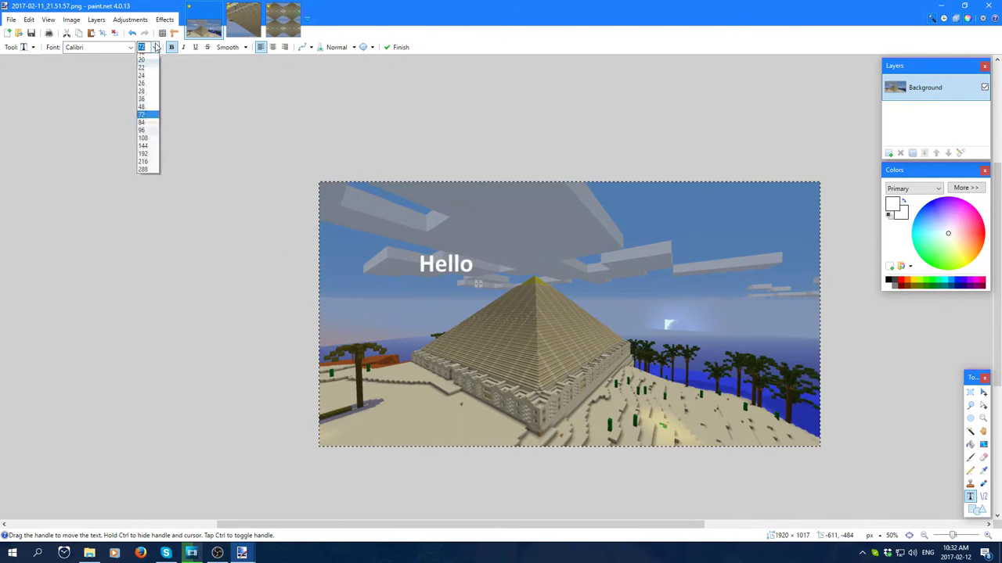
{"action": "left_click", "coordinate": [144, 219]}
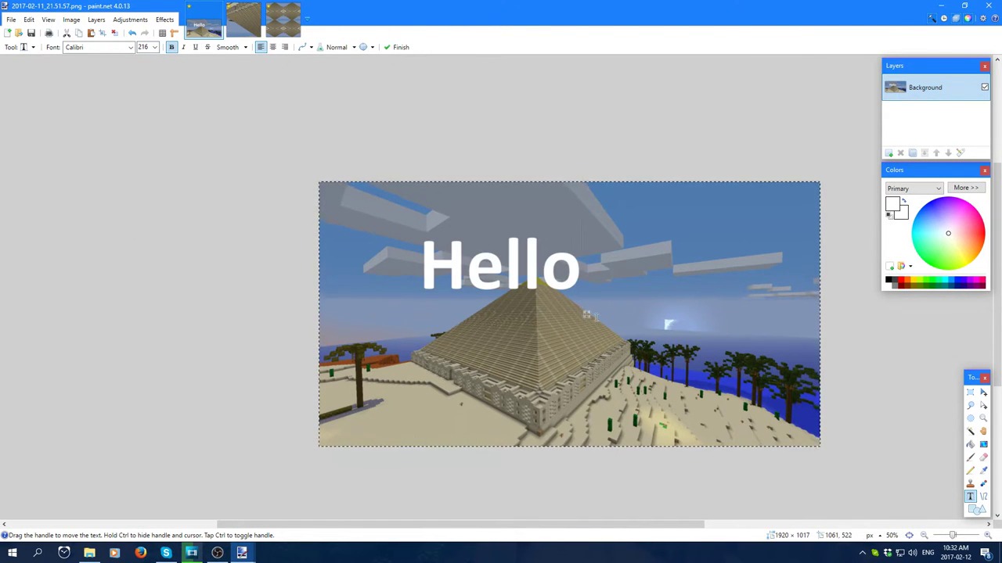
{"action": "left_click_drag", "start_coordinate": [587, 313], "coordinate": [652, 353]}
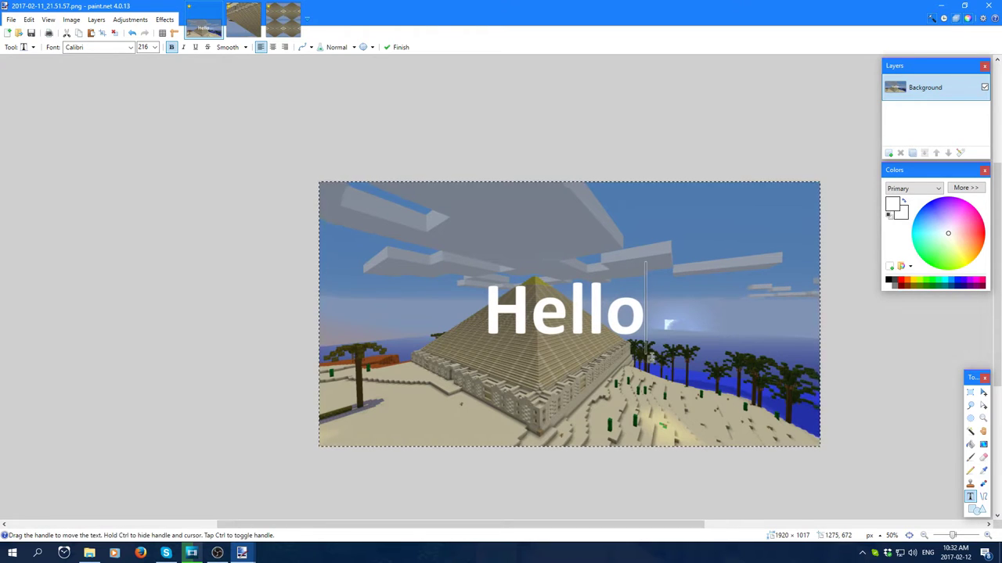
{"action": "key", "text": "ctrl+z"}
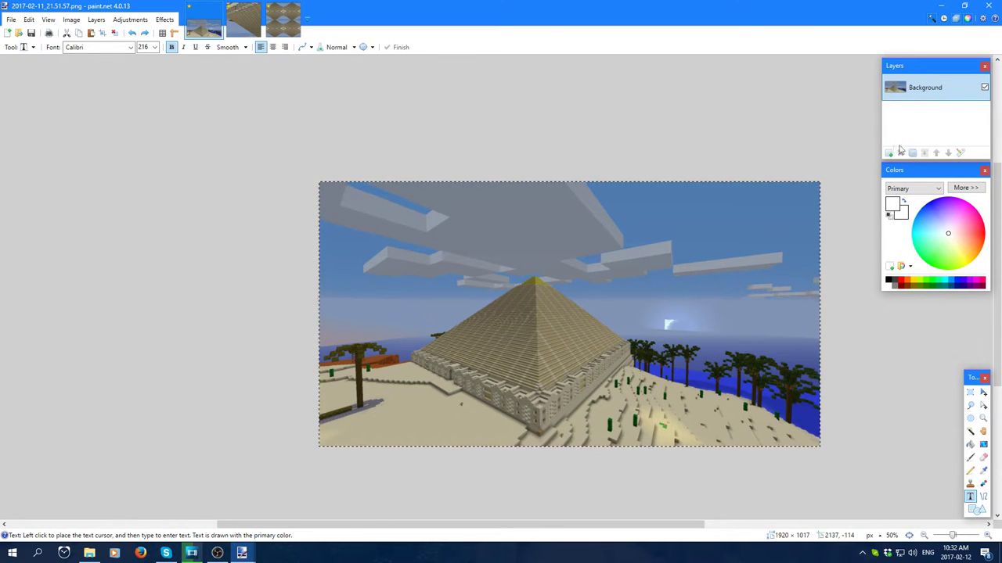
- Add a new layer and place the Hello text on it, shifted slightly left over the peak
{"action": "left_click", "coordinate": [888, 152]}
{"action": "left_click", "coordinate": [521, 296]}
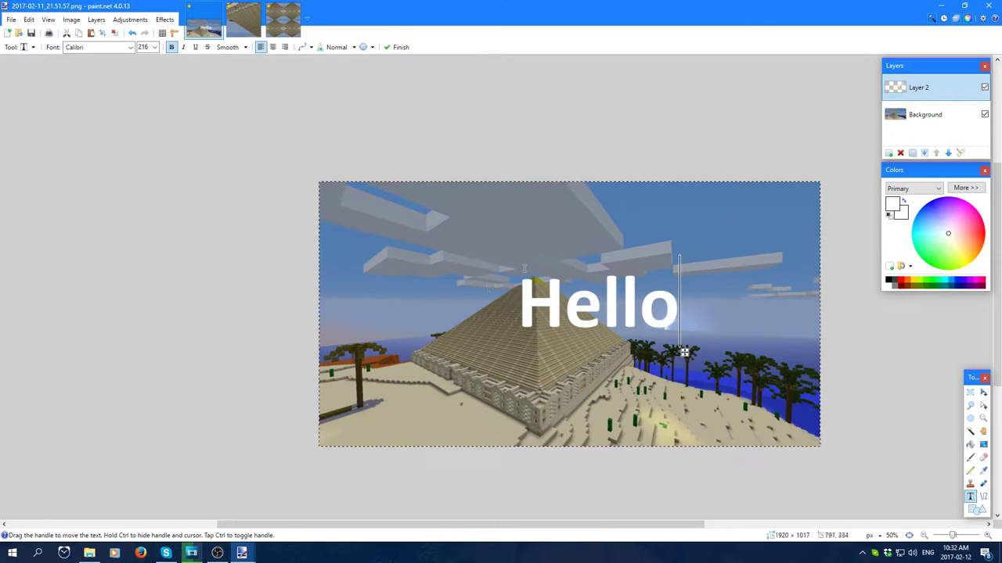
{"action": "left_click_drag", "start_coordinate": [685, 354], "coordinate": [677, 332]}
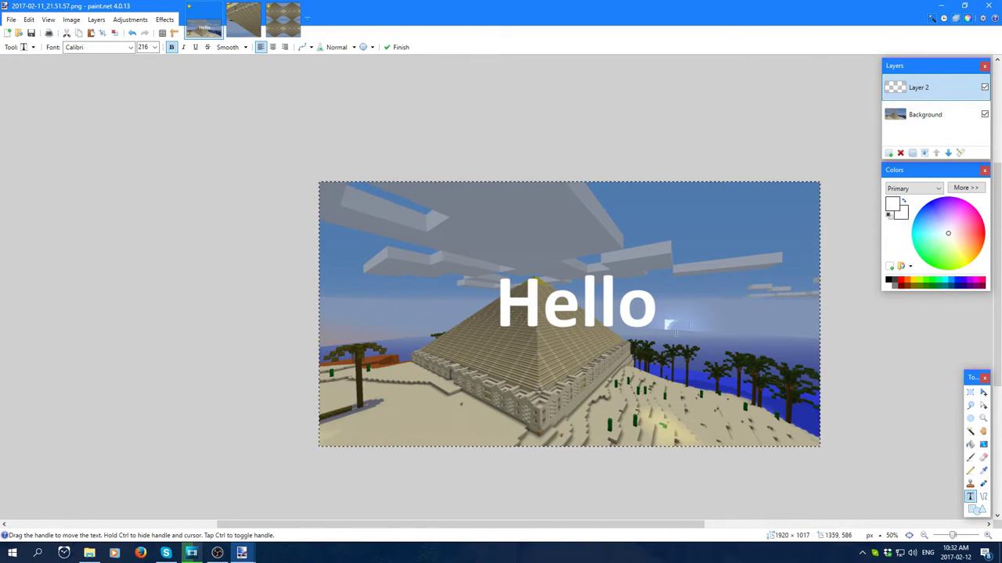
{"action": "key", "text": "s"}
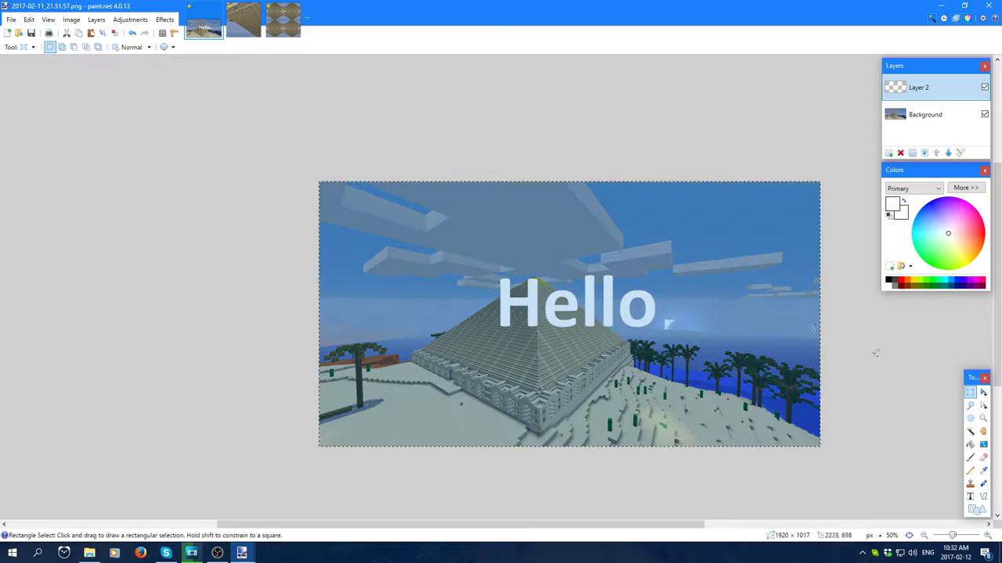
- Select the whole image with Ctrl+A, then deselect it again
{"action": "left_click", "coordinate": [723, 270]}
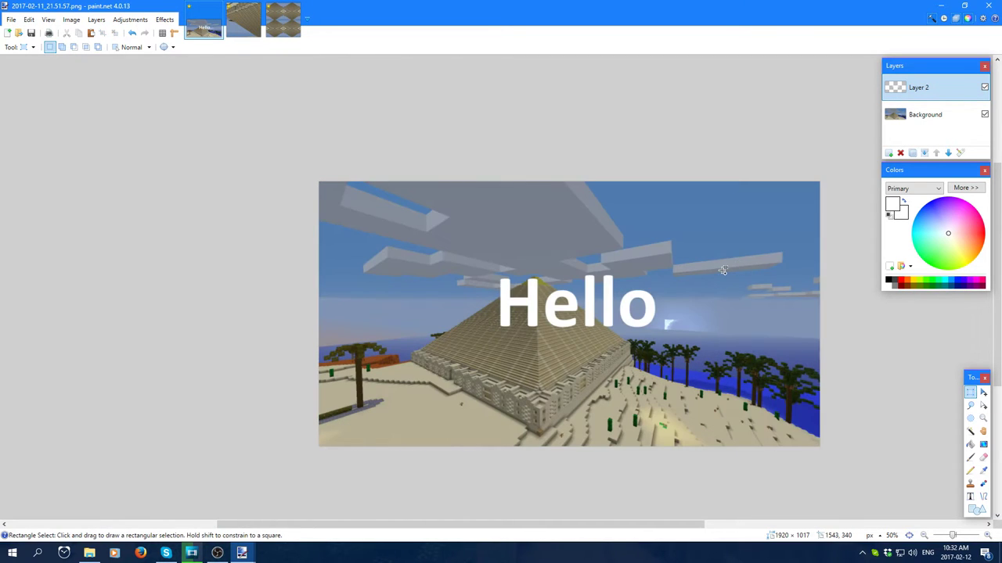
{"action": "key", "text": "ctrl+a"}
{"action": "left_click", "coordinate": [711, 263]}
{"action": "left_click", "coordinate": [969, 431]}
- Magic-wand the Hello letters and preview Bevel Selection, then cancel it
{"action": "left_click", "coordinate": [638, 256]}
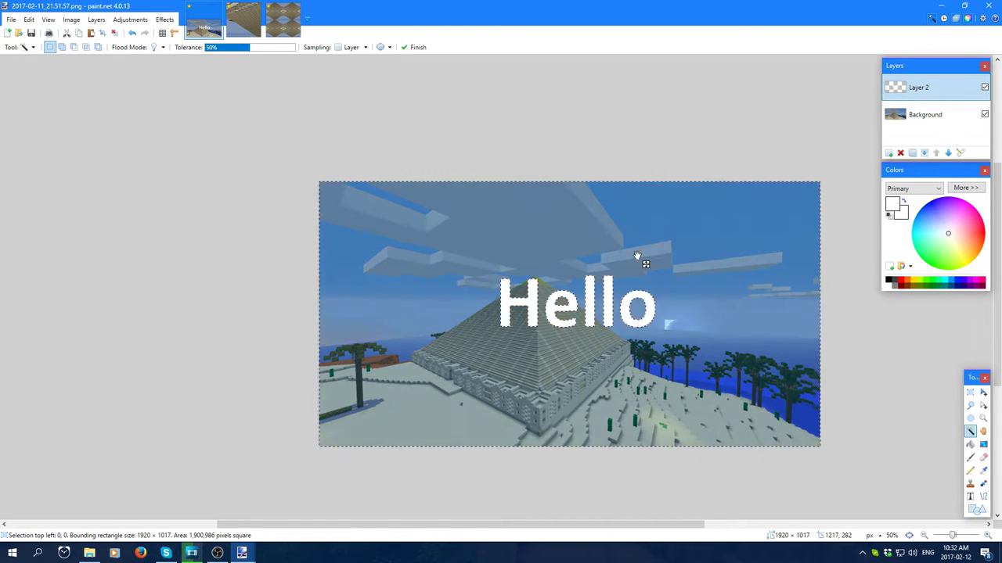
{"action": "left_click", "coordinate": [656, 317]}
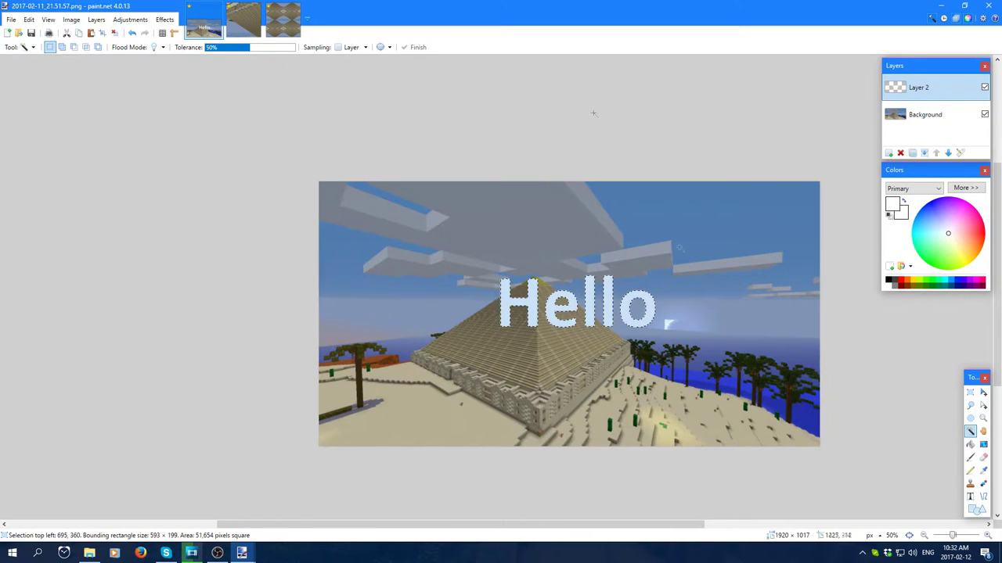
{"action": "left_click", "coordinate": [121, 19]}
{"action": "mouse_move", "coordinate": [166, 20]}
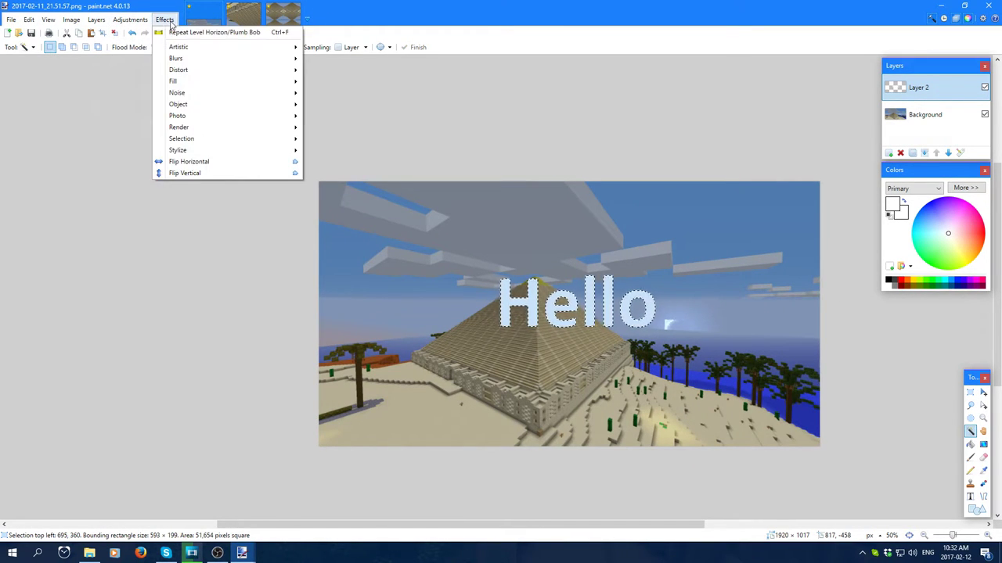
{"action": "mouse_move", "coordinate": [180, 117]}
{"action": "mouse_move", "coordinate": [181, 139]}
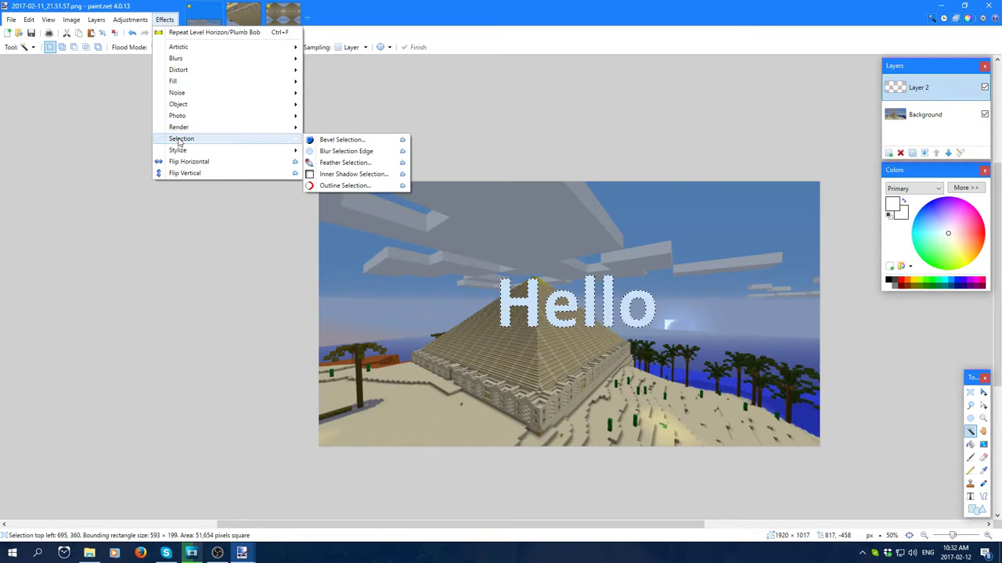
{"action": "left_click", "coordinate": [323, 139]}
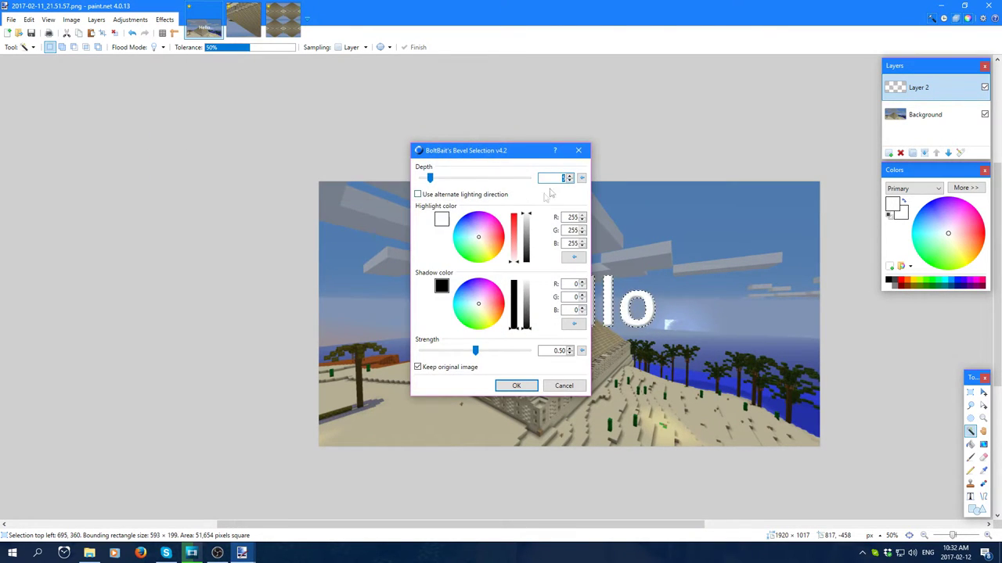
{"action": "left_click", "coordinate": [578, 150]}
- Apply Blur Selection Edge to the letters, undo an inverted selection, and zoom into the o
{"action": "left_click", "coordinate": [164, 19]}
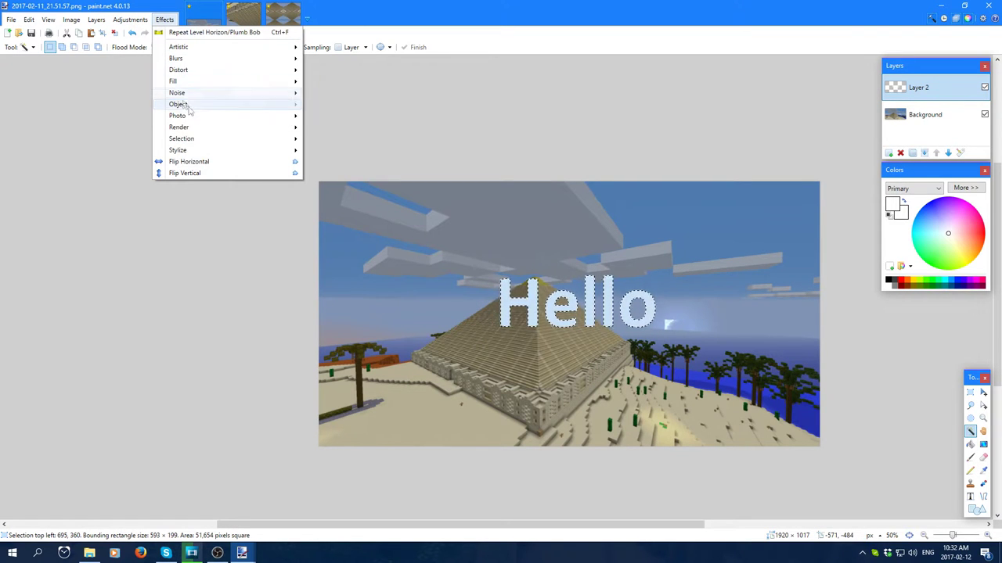
{"action": "mouse_move", "coordinate": [184, 139]}
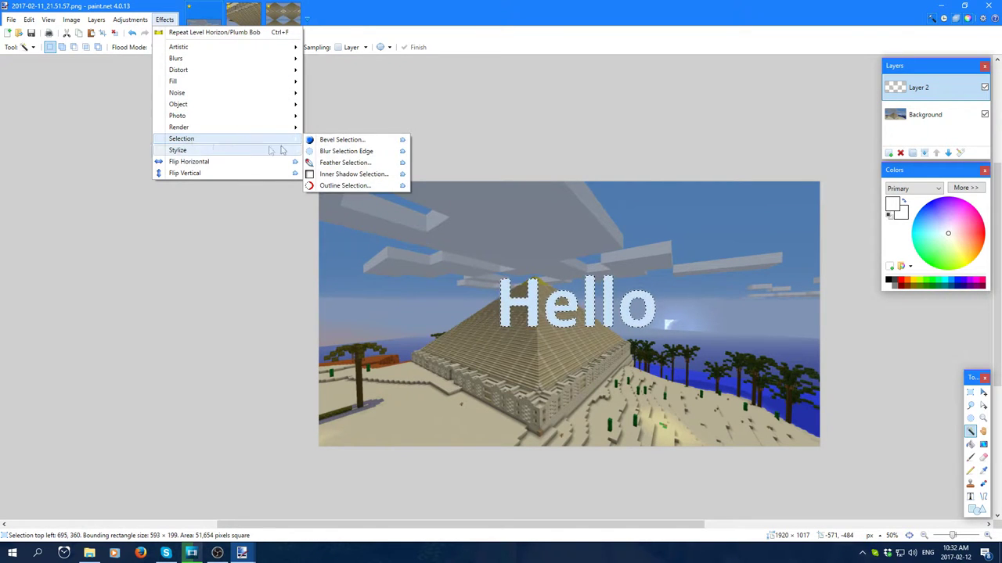
{"action": "left_click", "coordinate": [322, 152]}
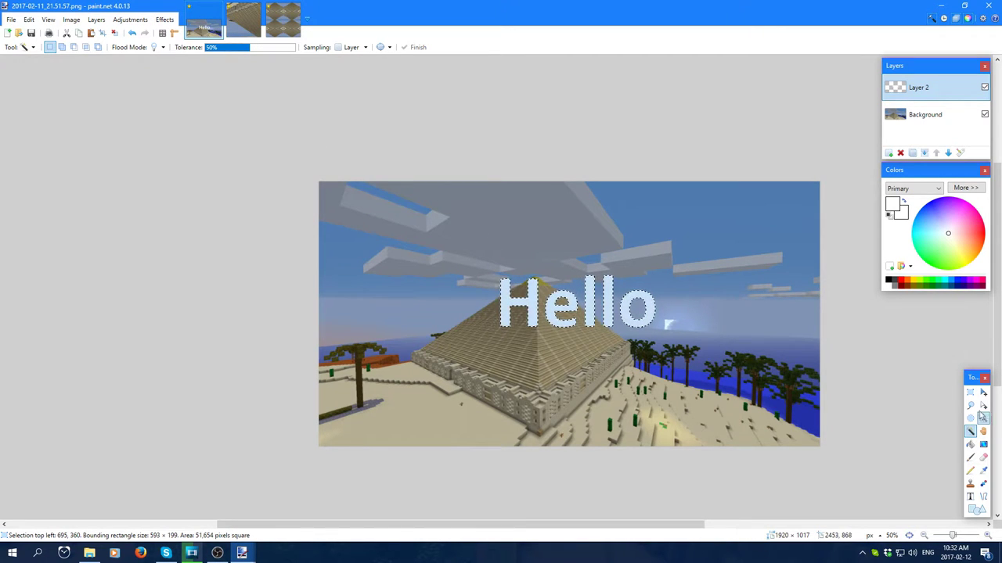
{"action": "left_click", "coordinate": [483, 372]}
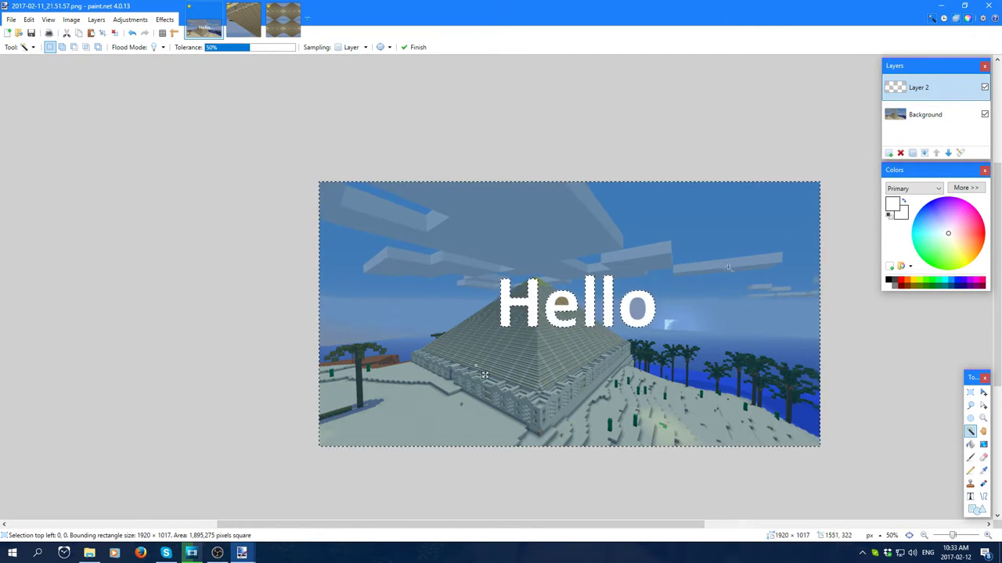
{"action": "key", "text": "ctrl+z"}
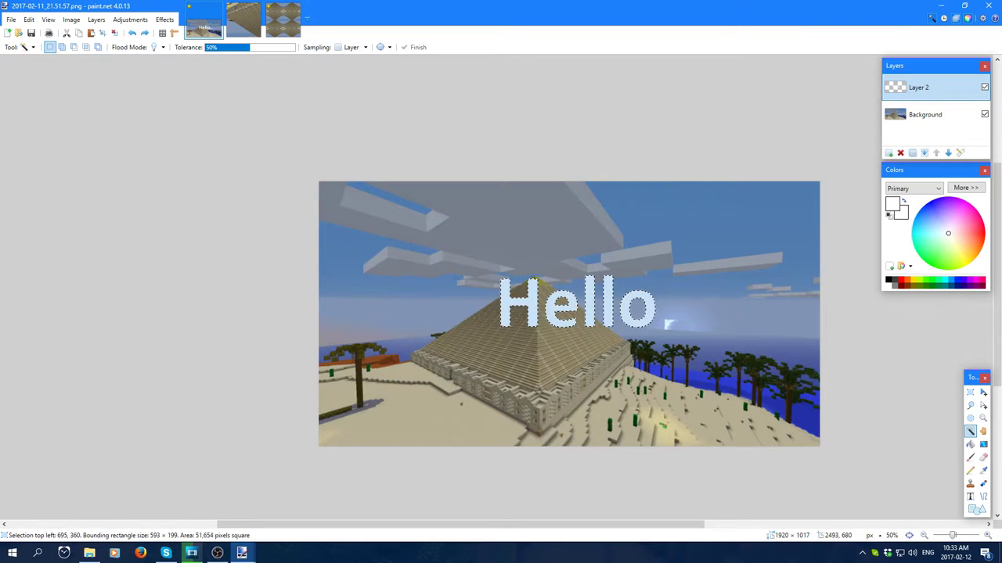
{"action": "left_click", "coordinate": [983, 418]}
{"action": "left_click_drag", "start_coordinate": [570, 270], "coordinate": [735, 356]}
{"action": "left_click_drag", "start_coordinate": [518, 164], "coordinate": [269, 244]}
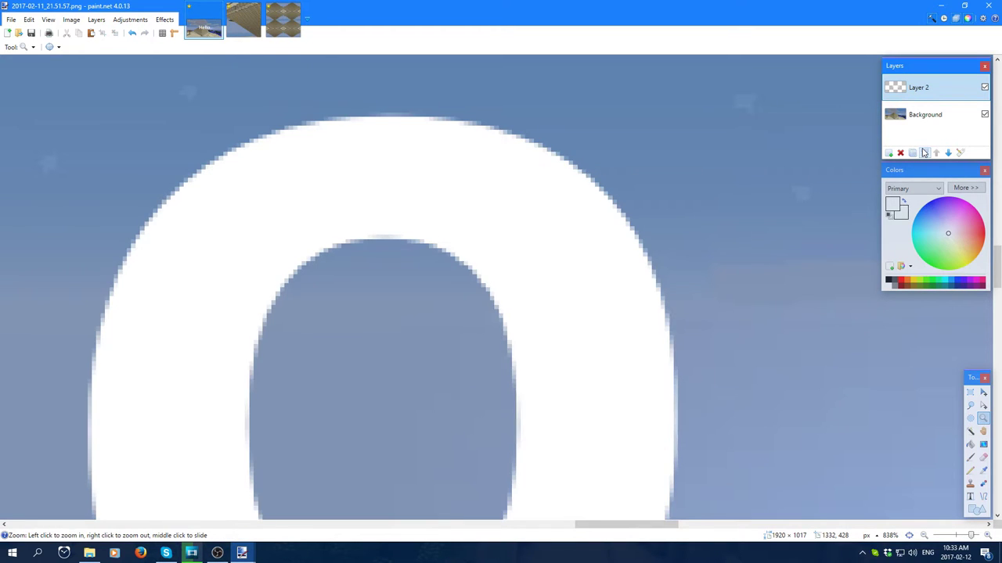
{"action": "key", "text": "s"}
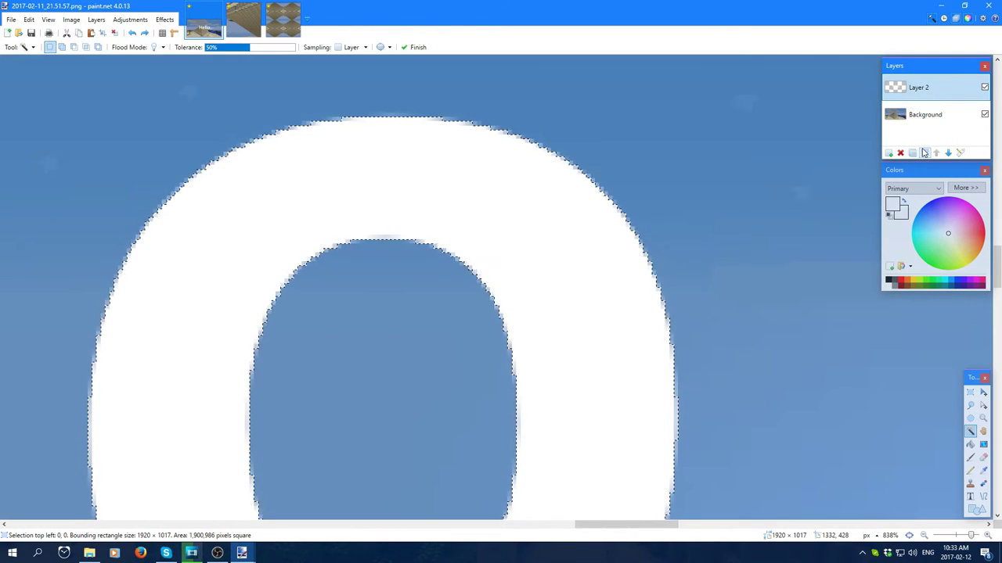
{"action": "key", "text": "ctrl+i"}
{"action": "key", "text": "ctrl+d"}
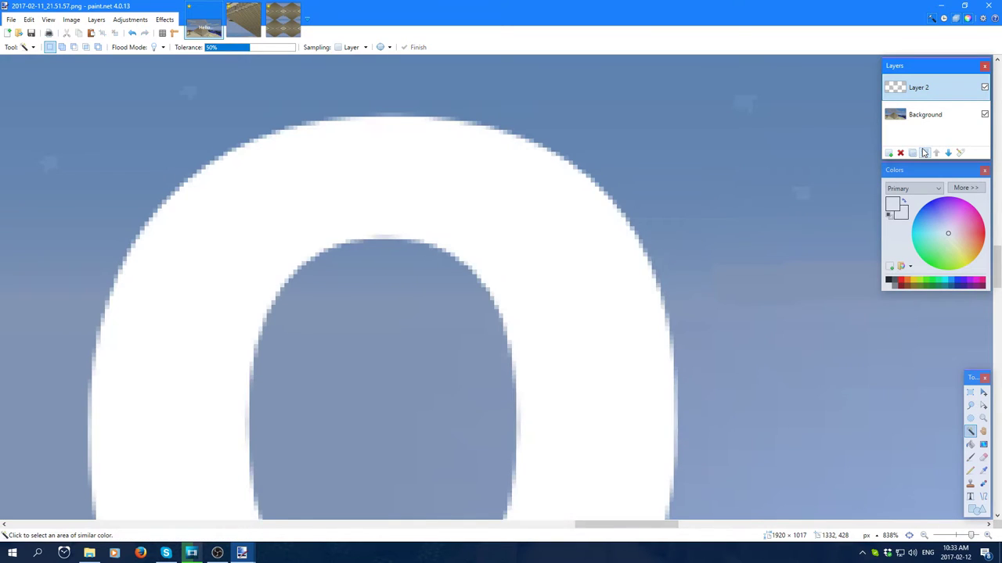
{"action": "key", "text": "ctrl+z"}
{"action": "key", "text": "ctrl+d"}
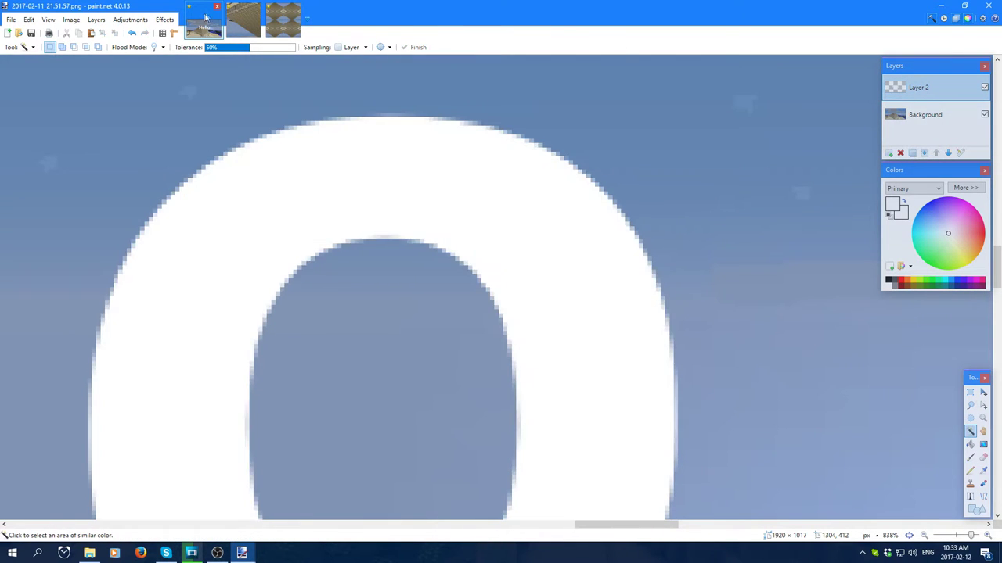
{"action": "left_click", "coordinate": [389, 163]}
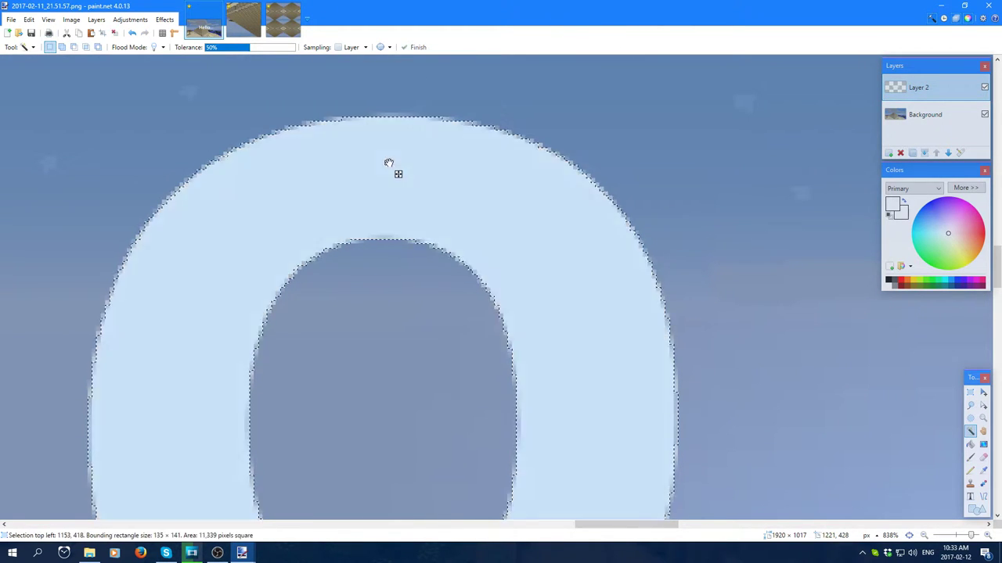
{"action": "key", "text": "ctrl+d"}
{"action": "left_click", "coordinate": [397, 142]}
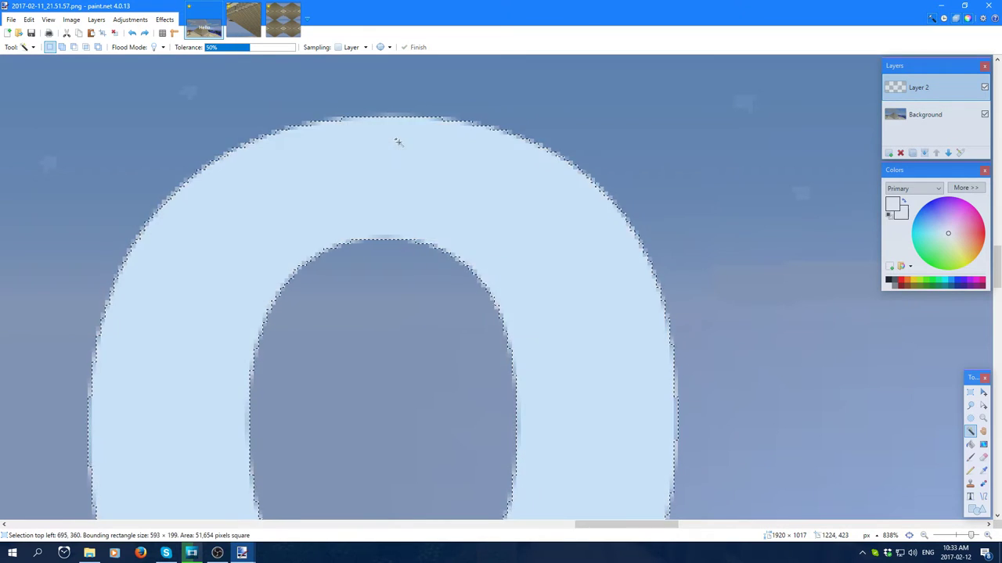
{"action": "left_click", "coordinate": [165, 20]}
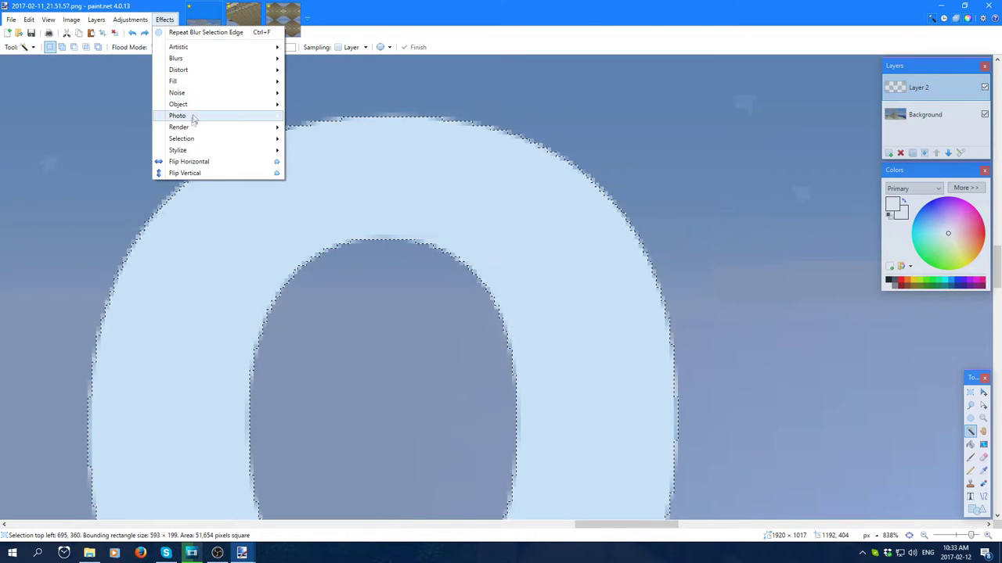
{"action": "mouse_move", "coordinate": [181, 141]}
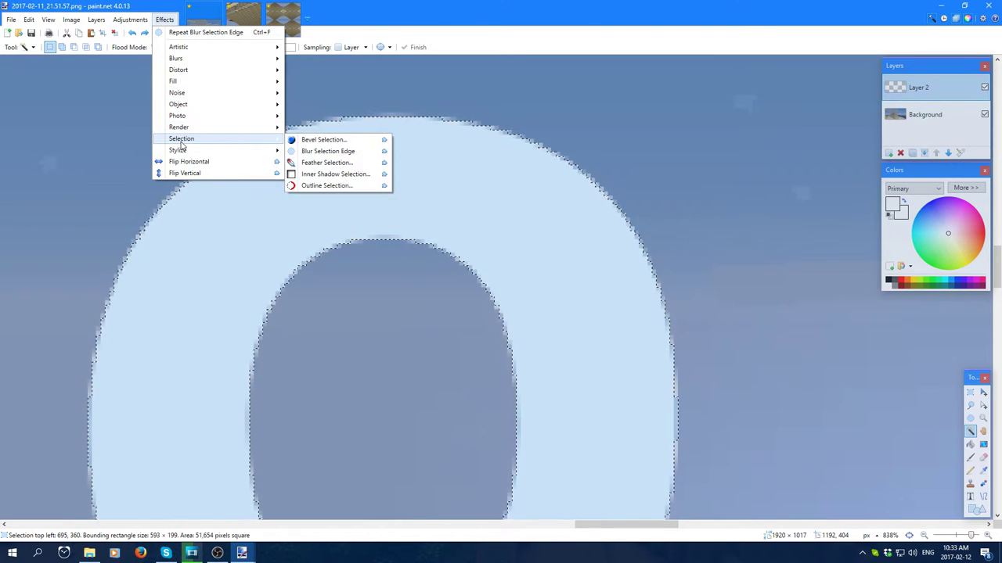
{"action": "left_click", "coordinate": [327, 162]}
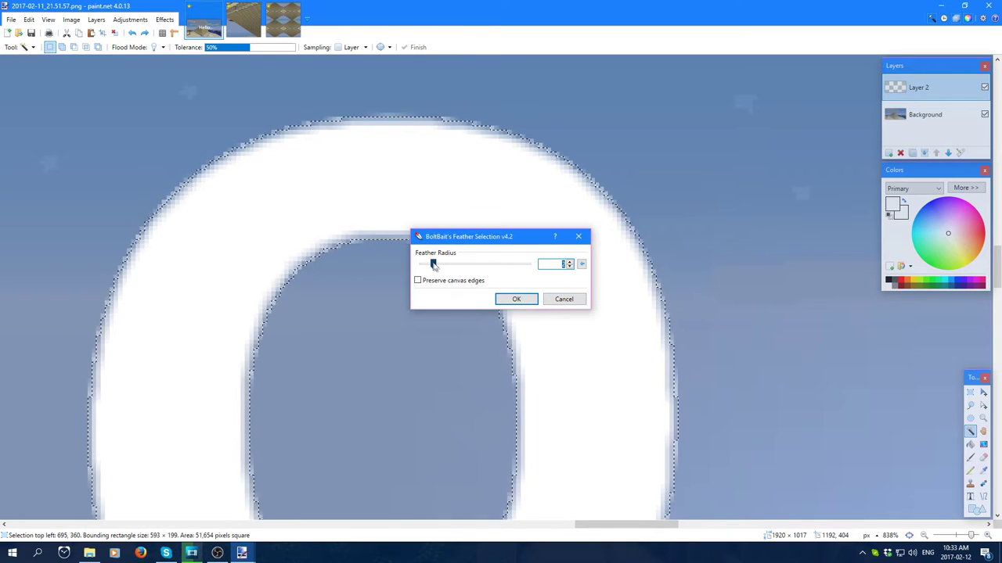
{"action": "left_click_drag", "start_coordinate": [433, 264], "coordinate": [504, 269]}
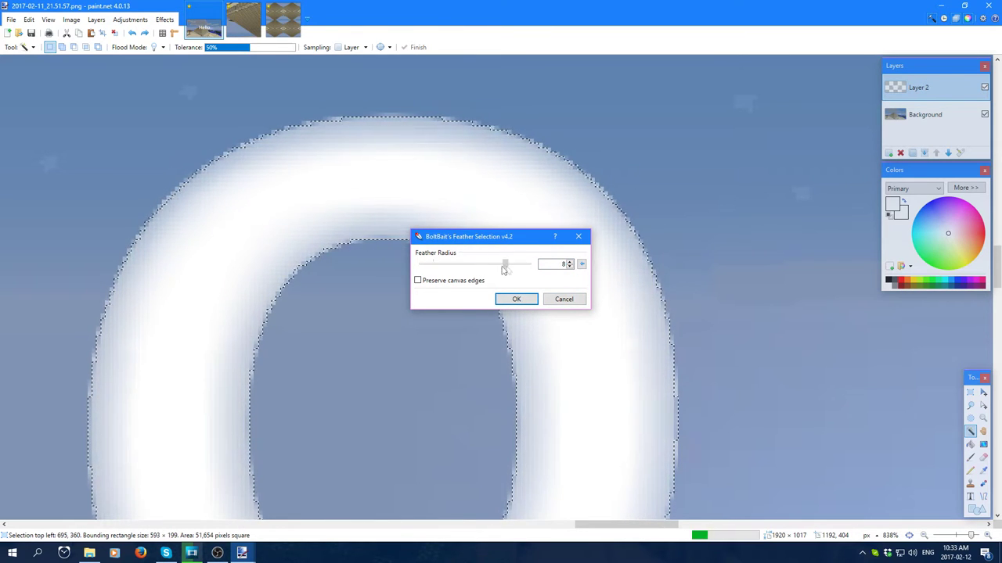
{"action": "left_click", "coordinate": [572, 301]}
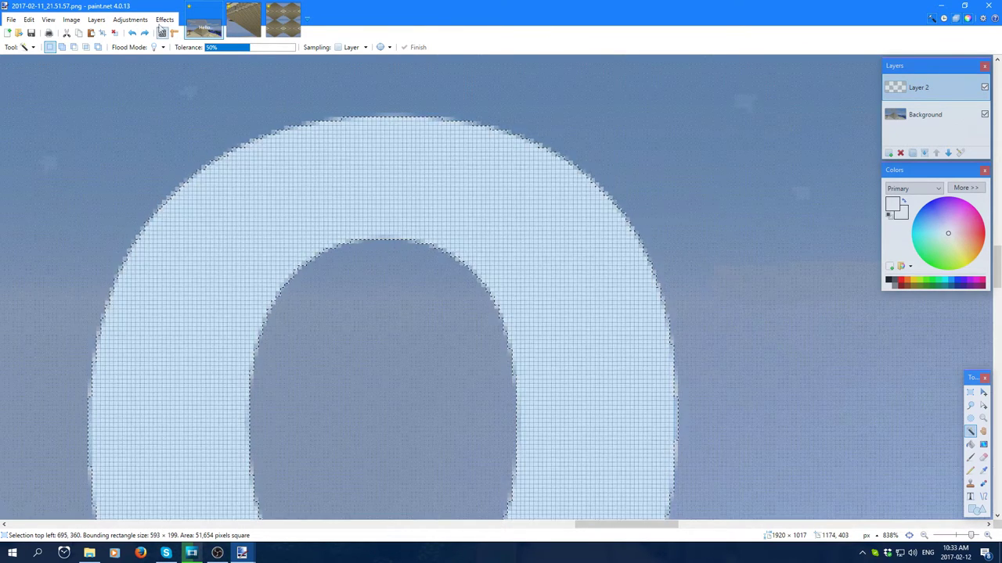
{"action": "left_click", "coordinate": [163, 19]}
{"action": "left_click", "coordinate": [161, 33]}
{"action": "left_click", "coordinate": [164, 19]}
- Apply Inner Shadow Selection to the Hello letters with shadow length 37
{"action": "mouse_move", "coordinate": [179, 130]}
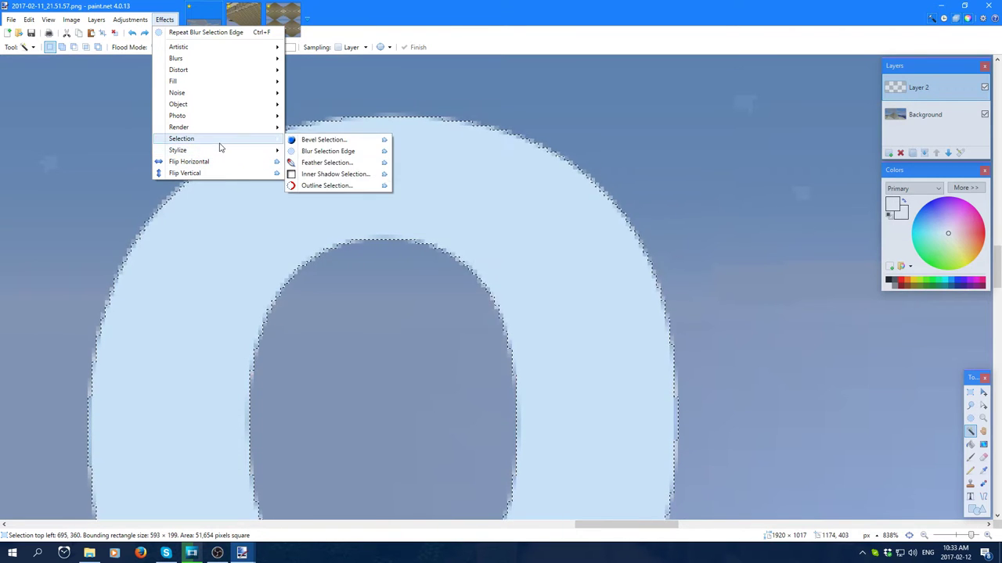
{"action": "left_click", "coordinate": [329, 174]}
{"action": "left_click_drag", "start_coordinate": [457, 153], "coordinate": [743, 117]}
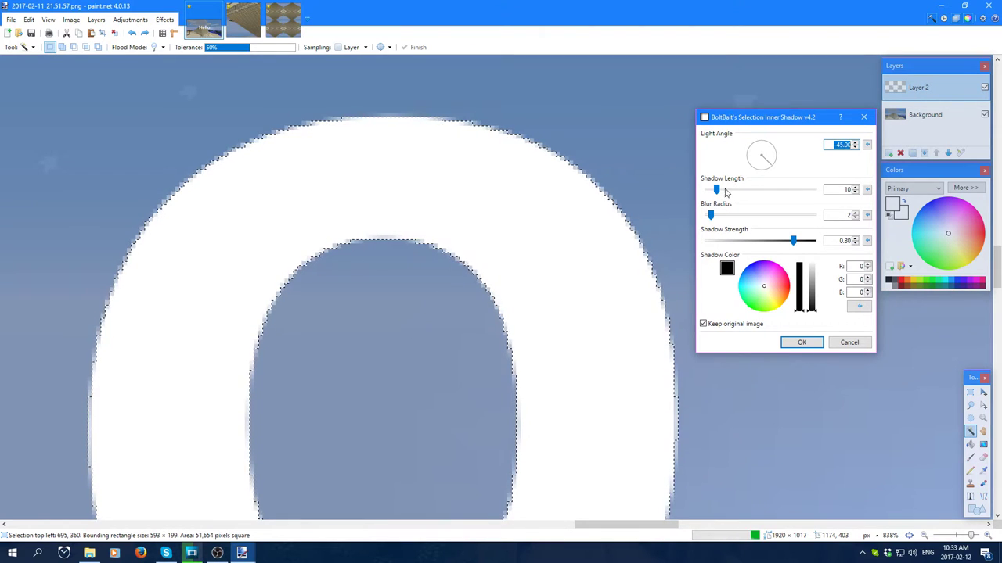
{"action": "left_click_drag", "start_coordinate": [726, 191], "coordinate": [779, 240]}
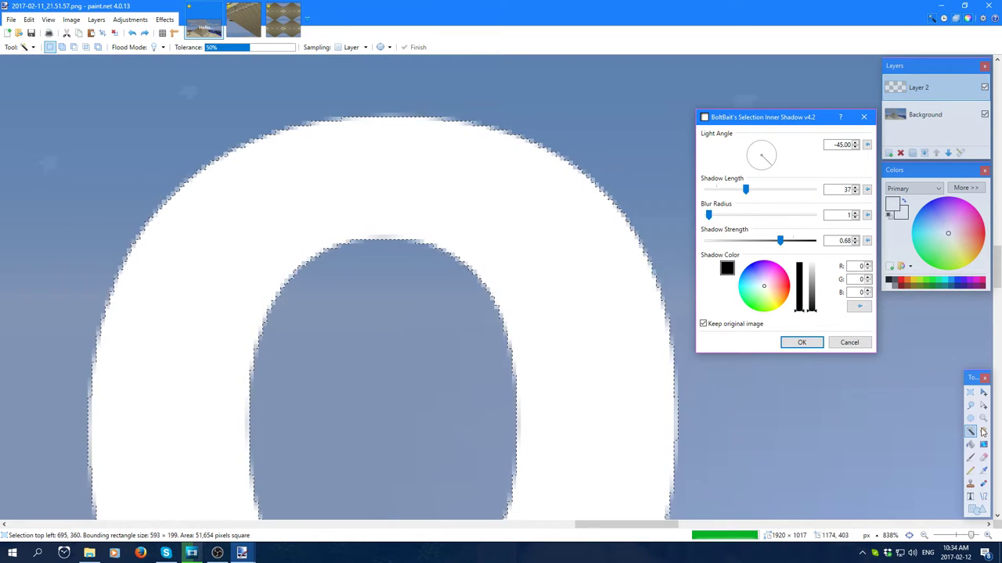
{"action": "left_click", "coordinate": [795, 344]}
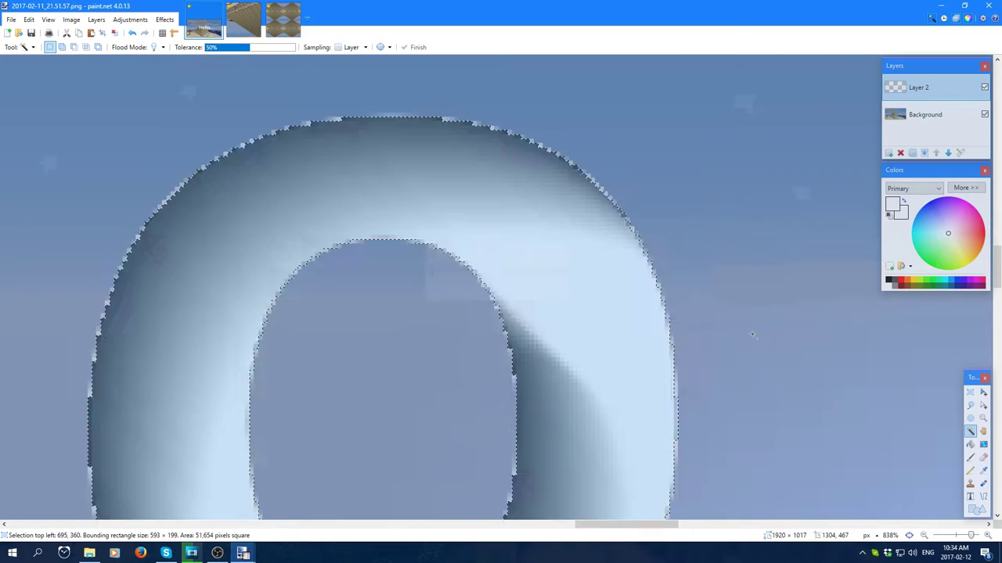
- Zoom out, deselect, undo the inner shadow, and restore the Hello letter selection
{"action": "left_click", "coordinate": [984, 419]}
{"action": "scroll", "coordinate": [658, 336], "scroll_direction": "down", "scroll_amount": 8}
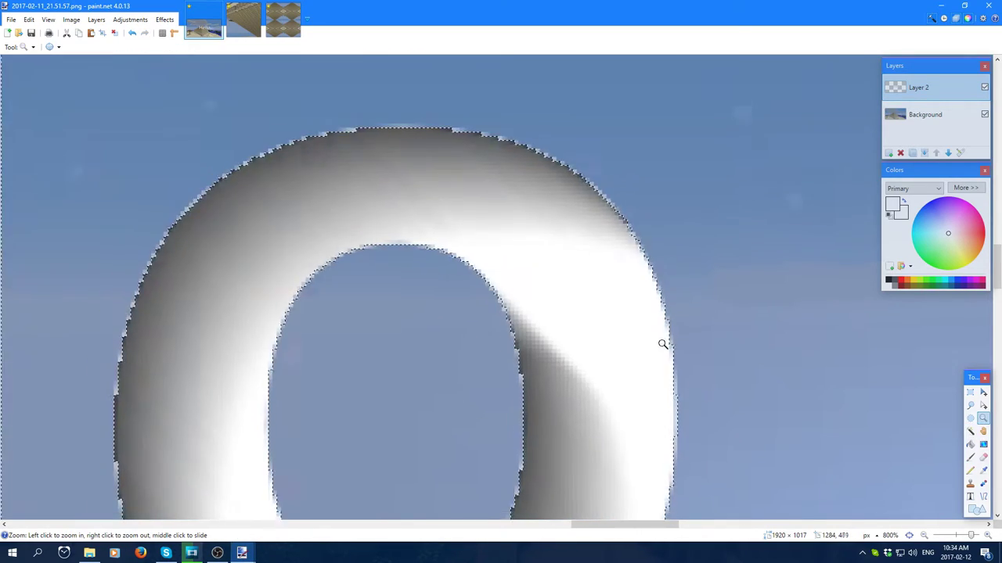
{"action": "scroll", "coordinate": [656, 330], "scroll_direction": "down", "scroll_amount": 1}
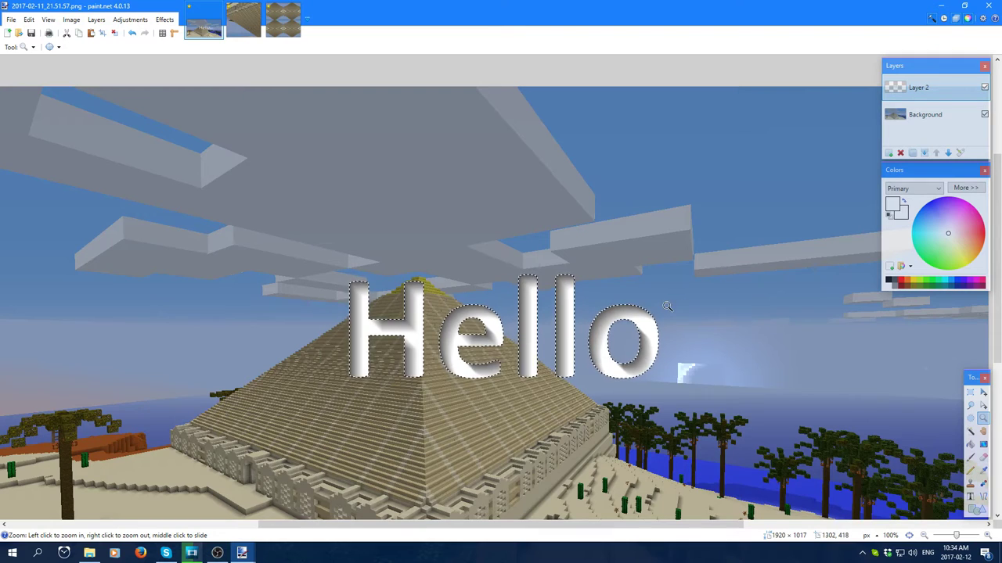
{"action": "key", "text": "ctrl+d"}
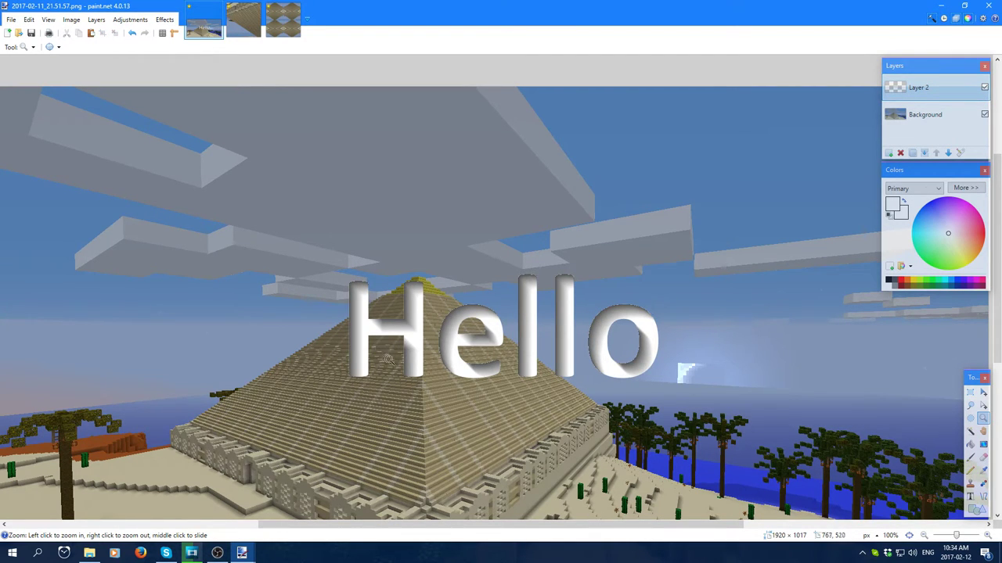
{"action": "key", "text": "ctrl+z"}
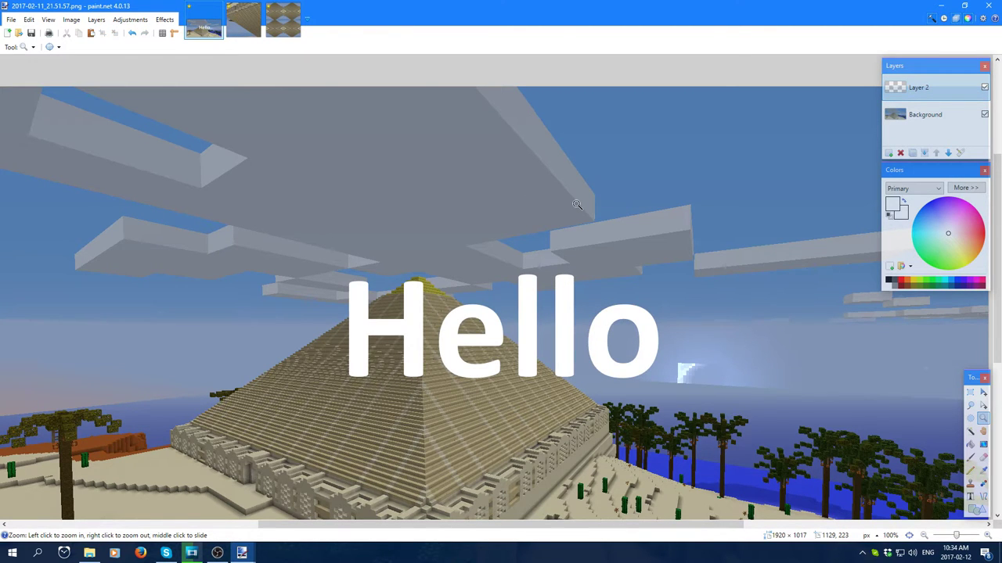
{"action": "key", "text": "ctrl+z"}
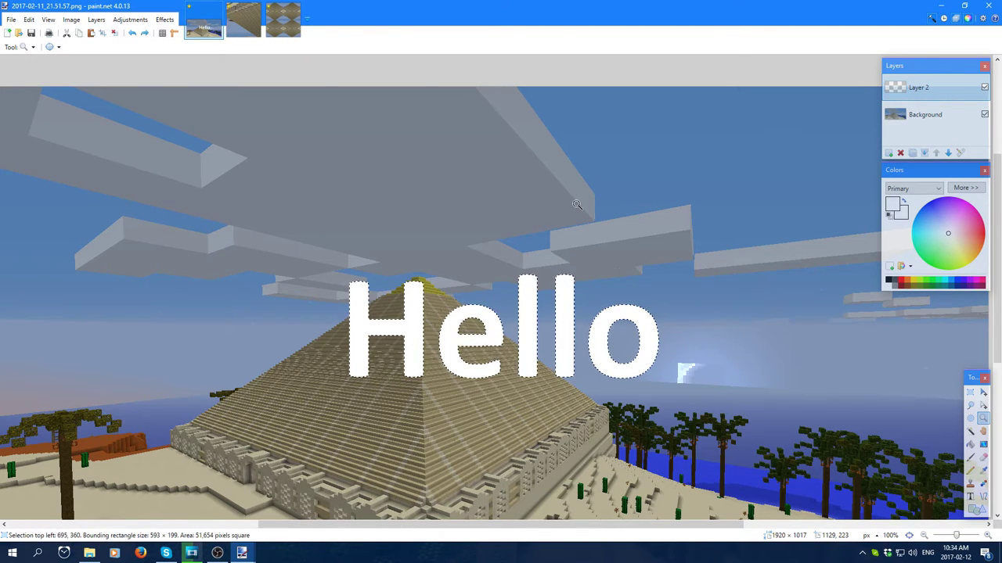
- Outline the selected Hello letters in black with width 5 and strength 0.60
{"action": "left_click", "coordinate": [165, 19]}
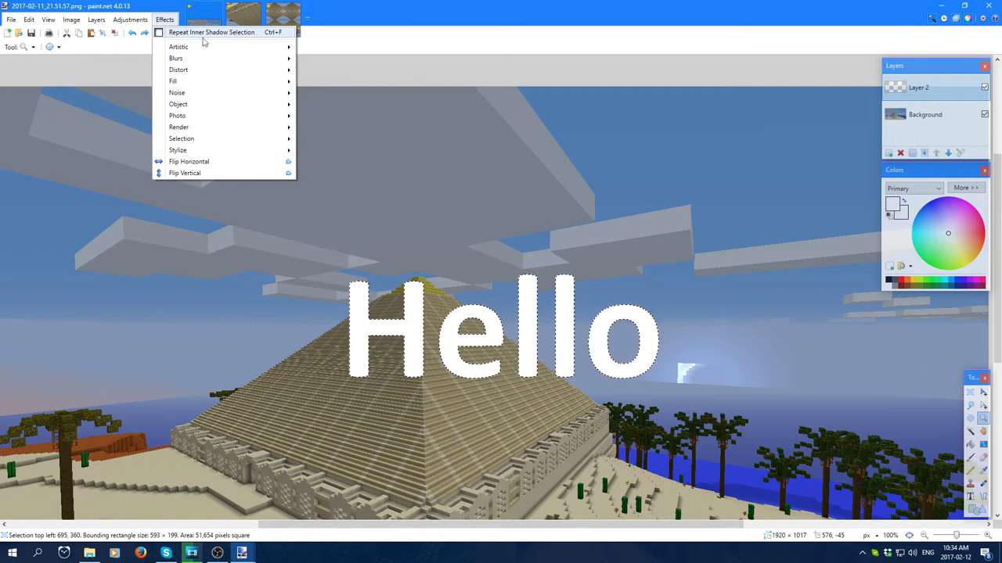
{"action": "mouse_move", "coordinate": [185, 118]}
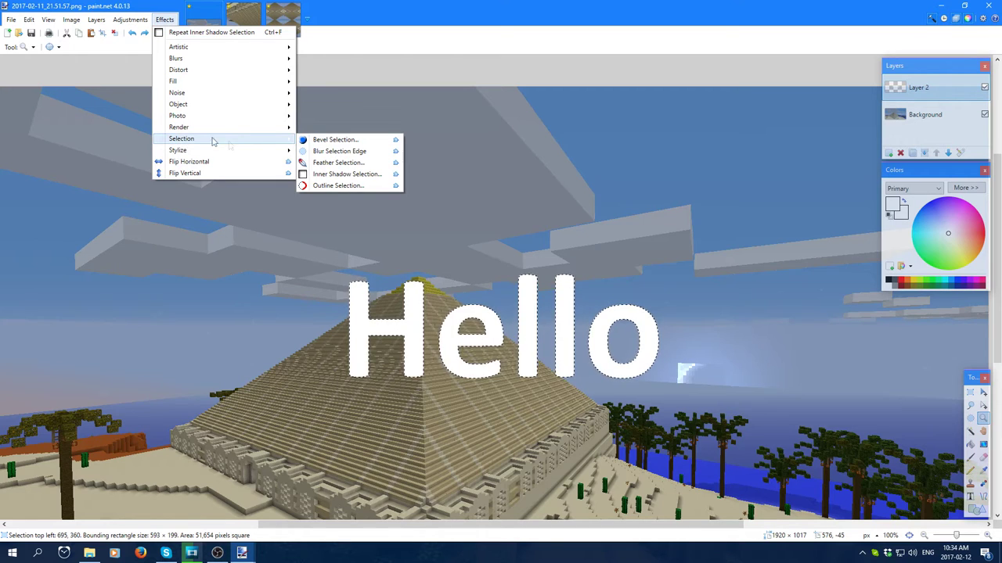
{"action": "left_click", "coordinate": [348, 187]}
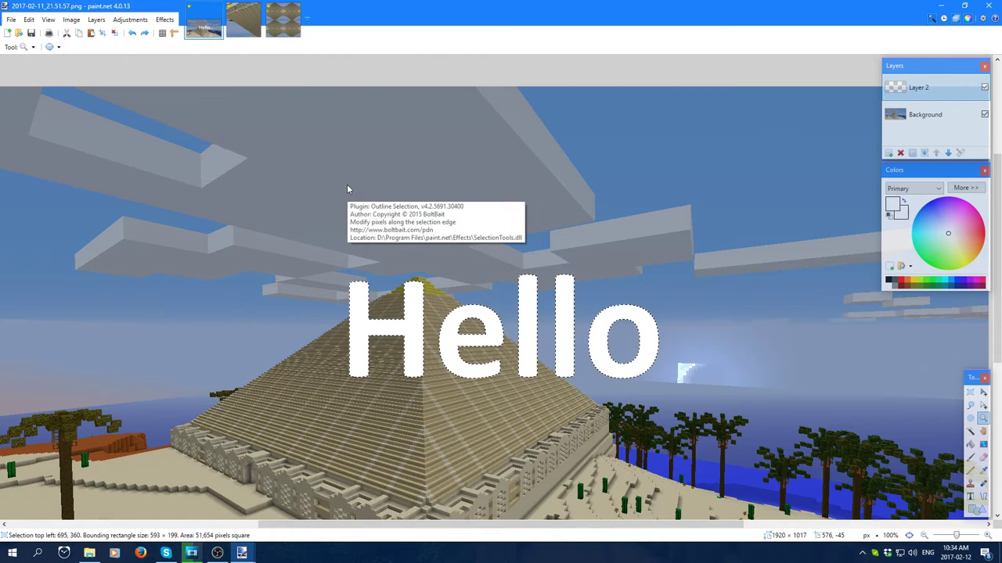
{"action": "left_click_drag", "start_coordinate": [523, 193], "coordinate": [569, 183]}
{"action": "left_click_drag", "start_coordinate": [587, 251], "coordinate": [589, 293]}
{"action": "left_click_drag", "start_coordinate": [493, 202], "coordinate": [525, 214]}
{"action": "left_click_drag", "start_coordinate": [512, 176], "coordinate": [652, 93]}
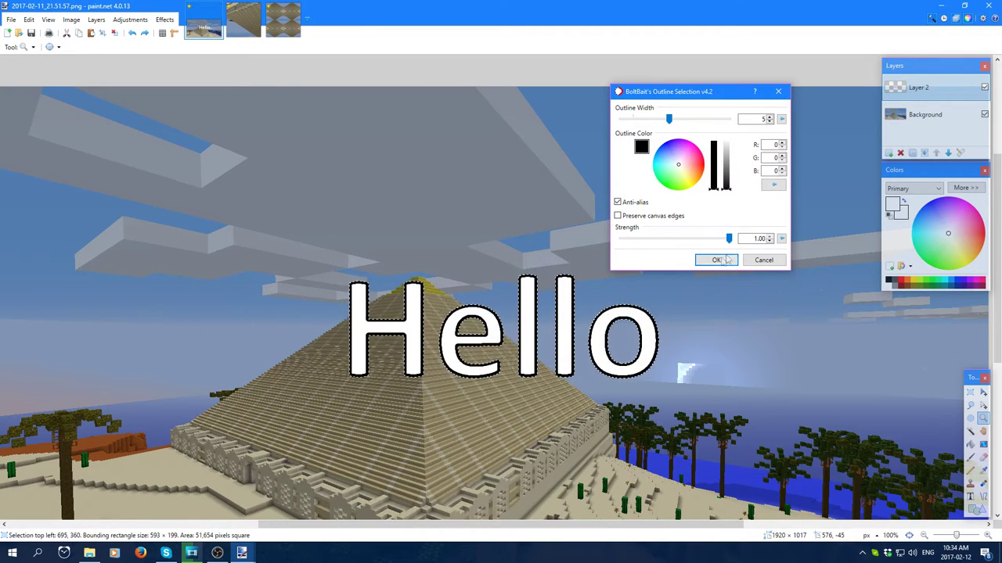
{"action": "left_click_drag", "start_coordinate": [729, 239], "coordinate": [691, 238]}
{"action": "key", "text": "Return"}
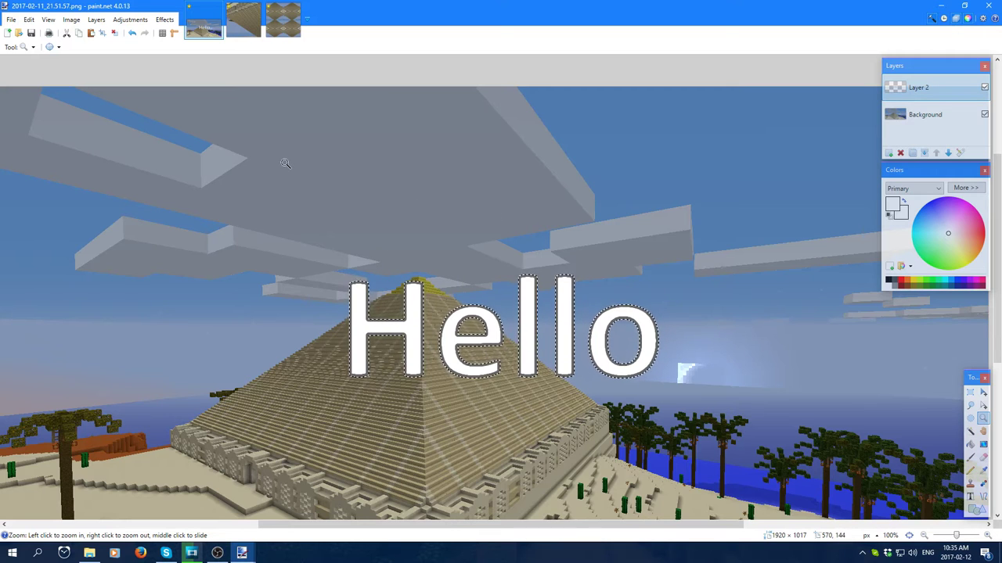
{"action": "left_click", "coordinate": [165, 19]}
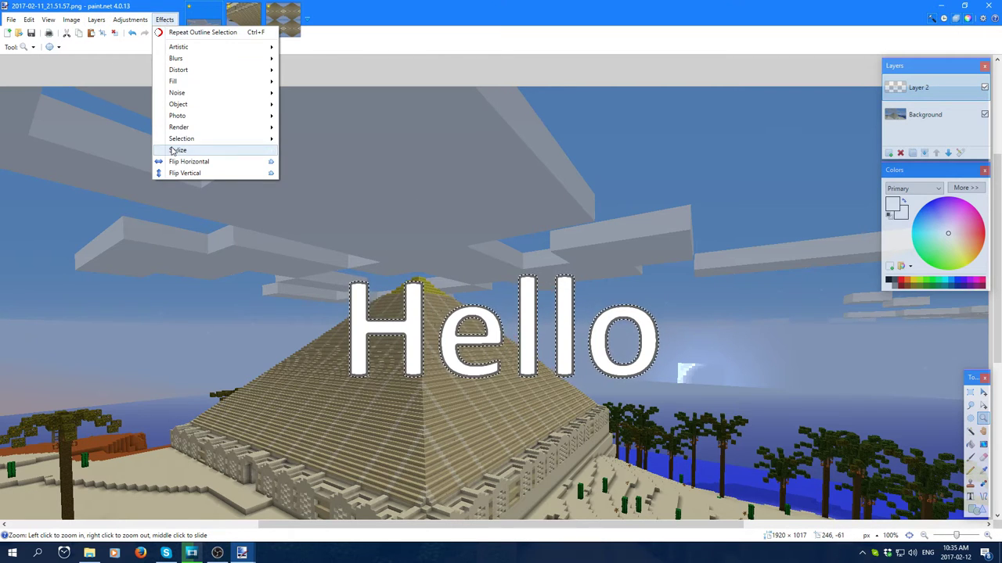
{"action": "mouse_move", "coordinate": [178, 154]}
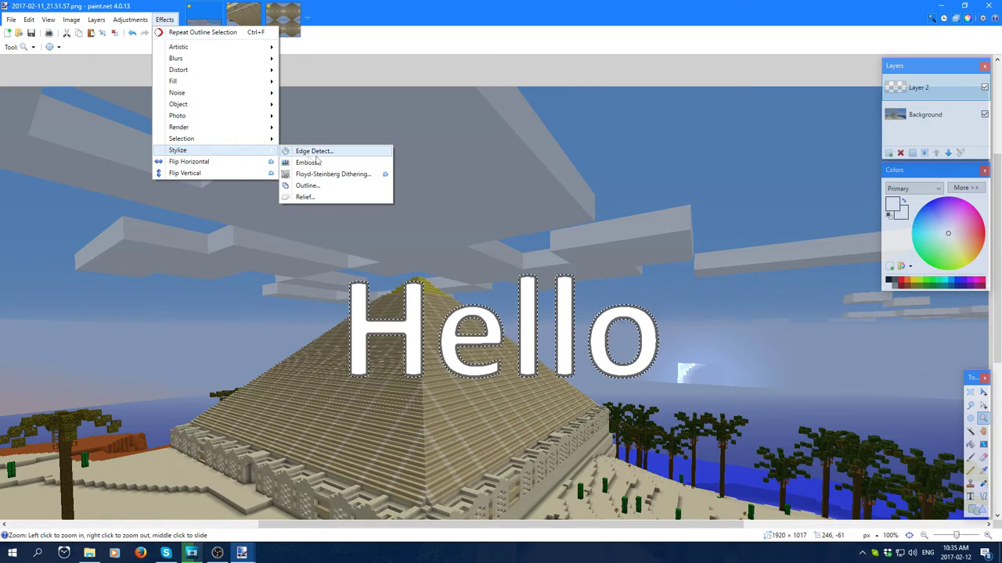
{"action": "left_click", "coordinate": [352, 155]}
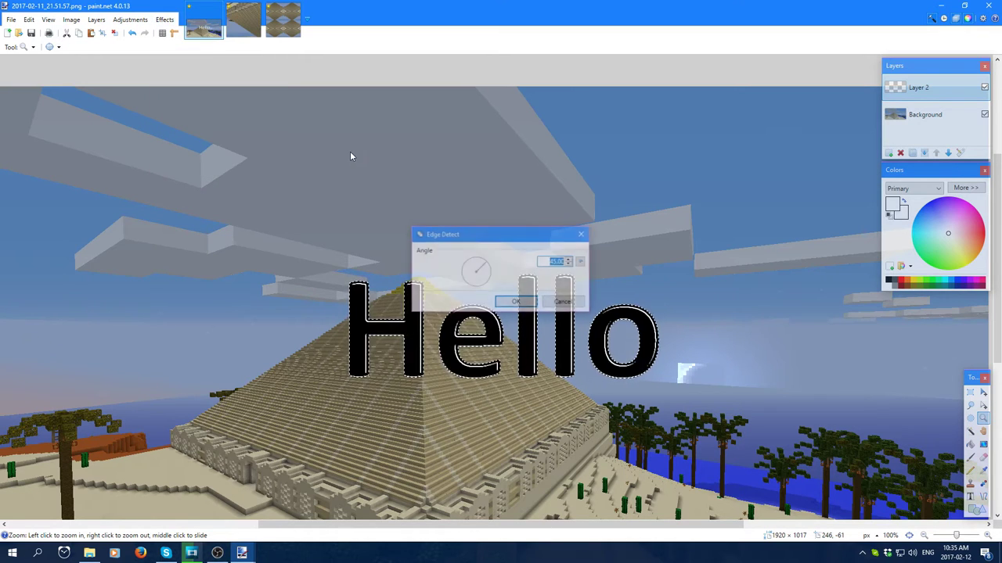
{"action": "left_click_drag", "start_coordinate": [489, 229], "coordinate": [393, 198]}
{"action": "left_click", "coordinate": [465, 269]}
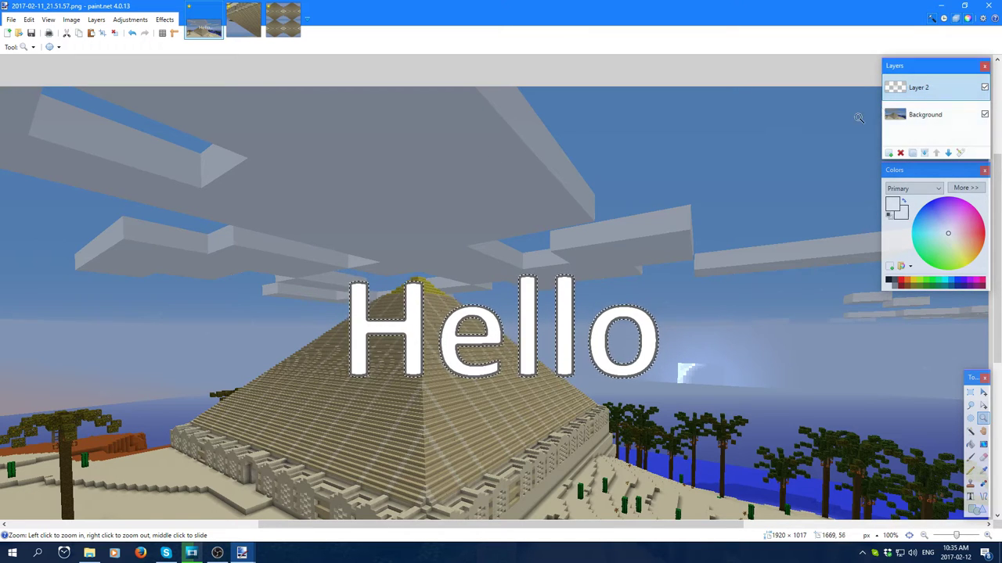
{"action": "left_click", "coordinate": [909, 114]}
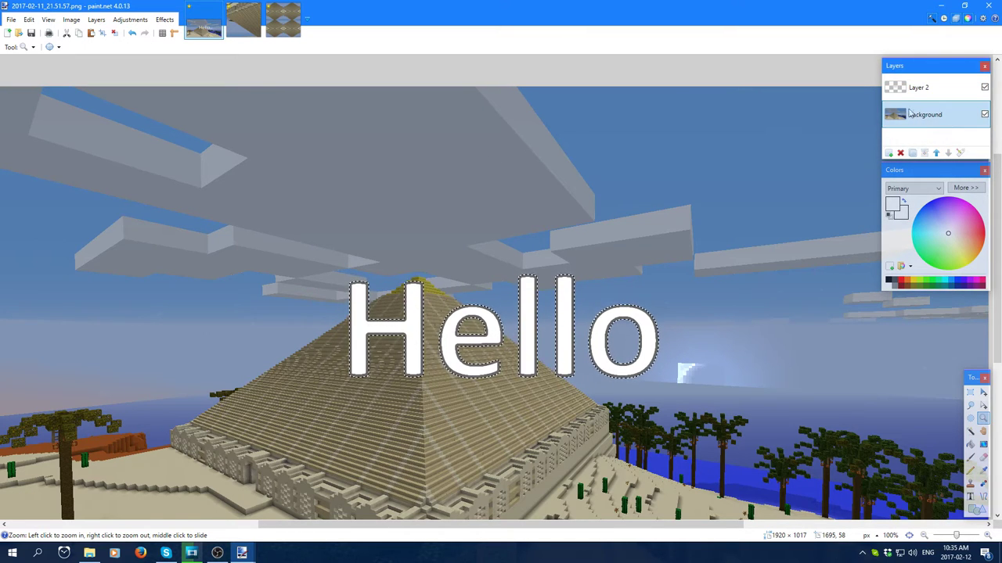
- Delete the Hello text layer, then preview Edge Detect and cancel it
{"action": "left_click", "coordinate": [948, 94]}
{"action": "left_click", "coordinate": [901, 154]}
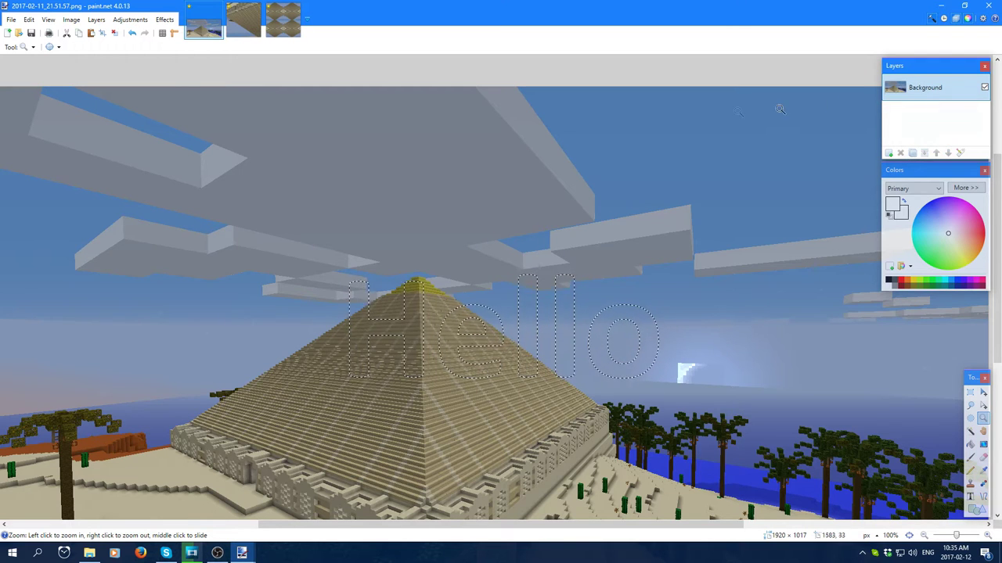
{"action": "left_click", "coordinate": [164, 20]}
{"action": "mouse_move", "coordinate": [227, 149]}
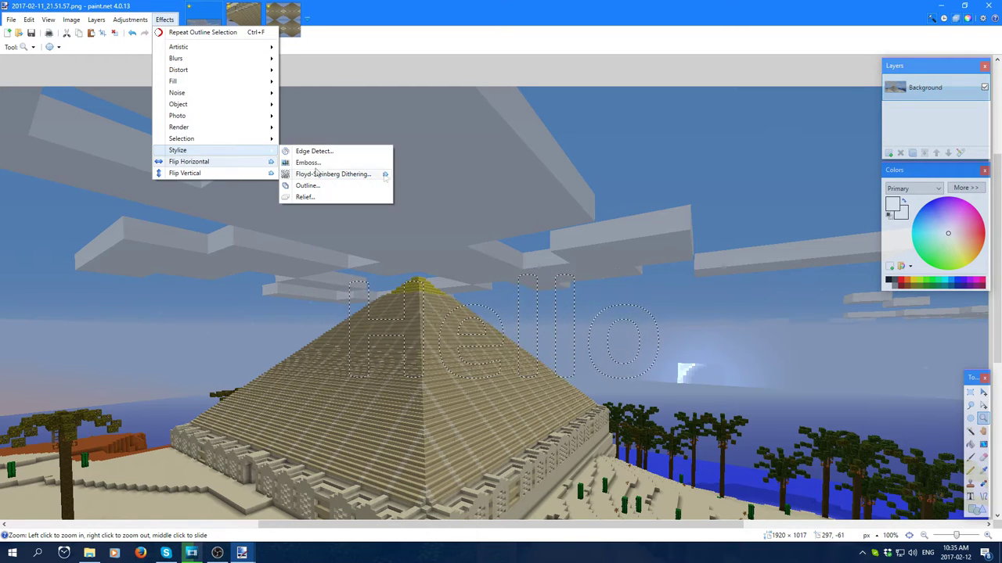
{"action": "left_click", "coordinate": [313, 151]}
{"action": "left_click", "coordinate": [582, 234]}
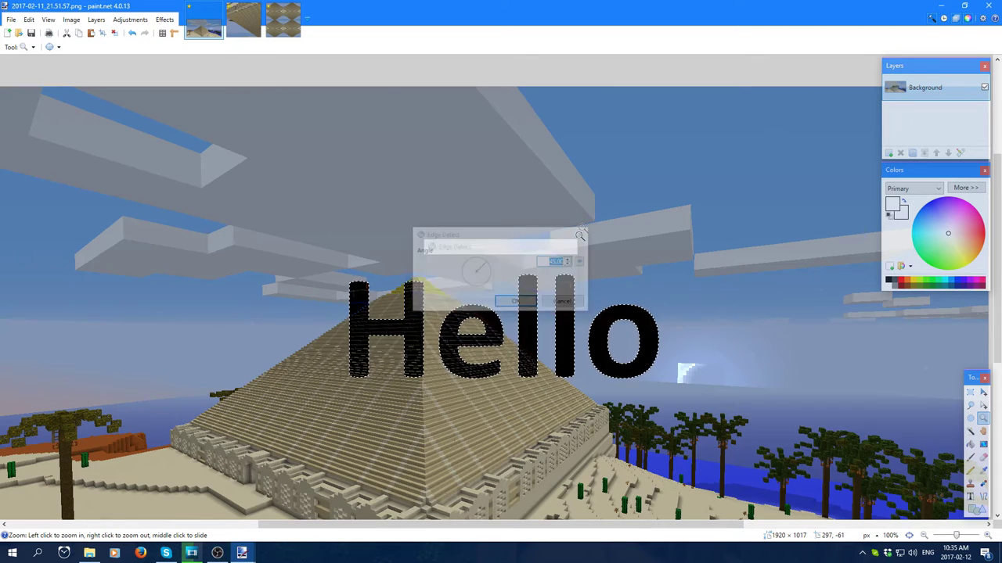
- Select the whole canvas, preview Edge Detect on the full image, and cancel
{"action": "key", "text": "ctrl+a"}
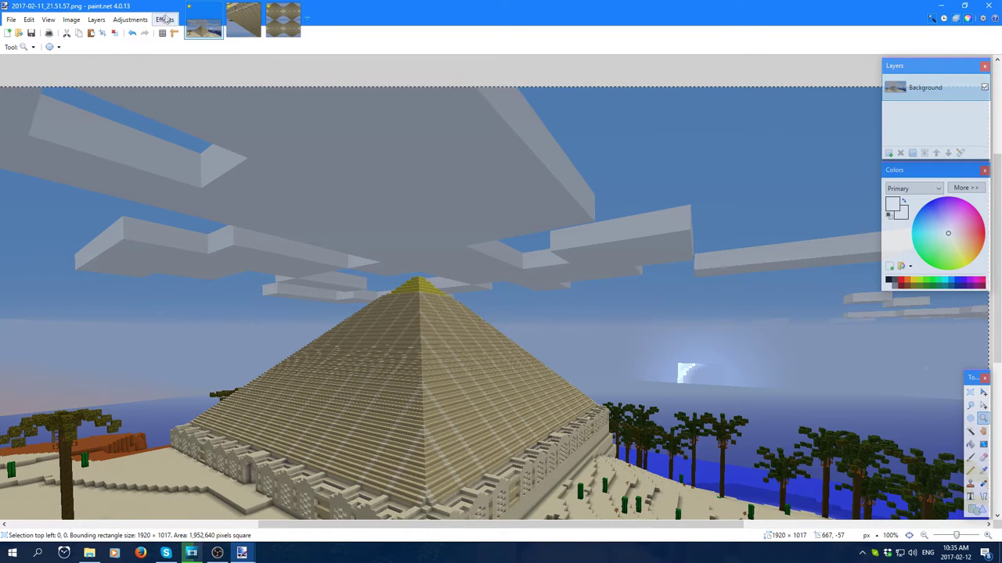
{"action": "left_click", "coordinate": [164, 20]}
{"action": "mouse_move", "coordinate": [188, 150]}
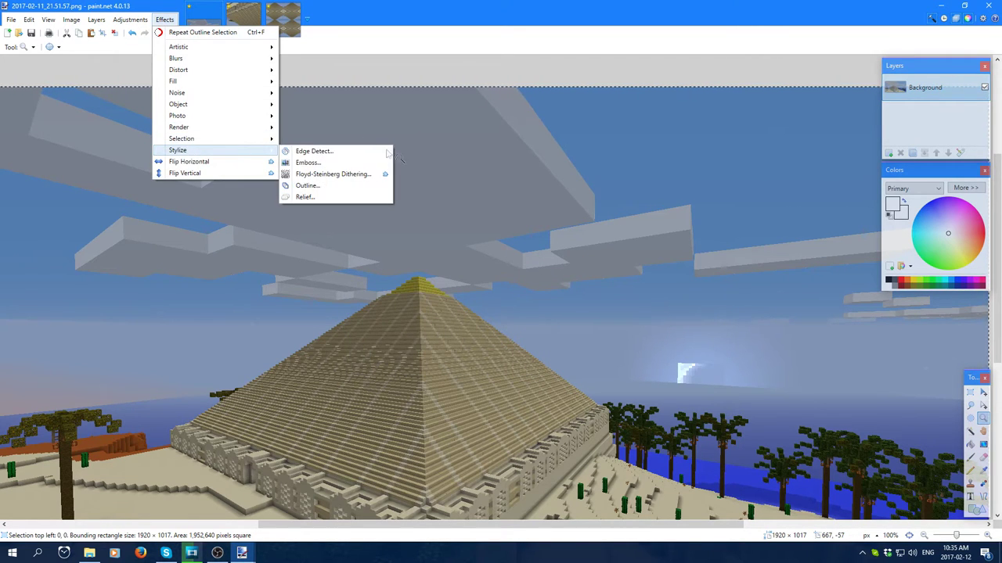
{"action": "left_click", "coordinate": [338, 150]}
{"action": "left_click_drag", "start_coordinate": [475, 232], "coordinate": [358, 222]}
{"action": "key", "text": "Escape"}
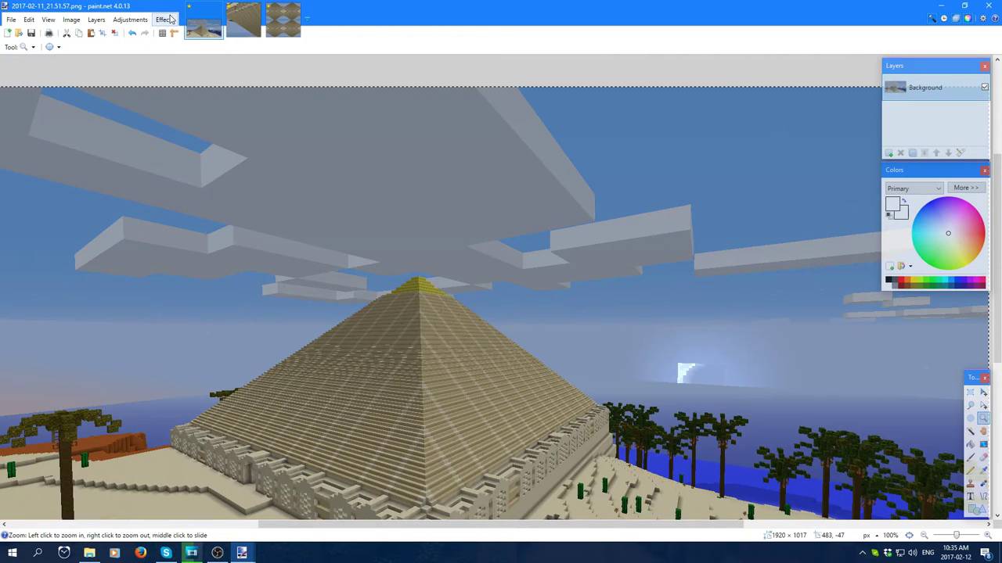
- Preview the Emboss effect, turn its lighting angle, then cancel it
{"action": "left_click", "coordinate": [164, 20]}
{"action": "mouse_move", "coordinate": [178, 149]}
{"action": "left_click", "coordinate": [309, 162]}
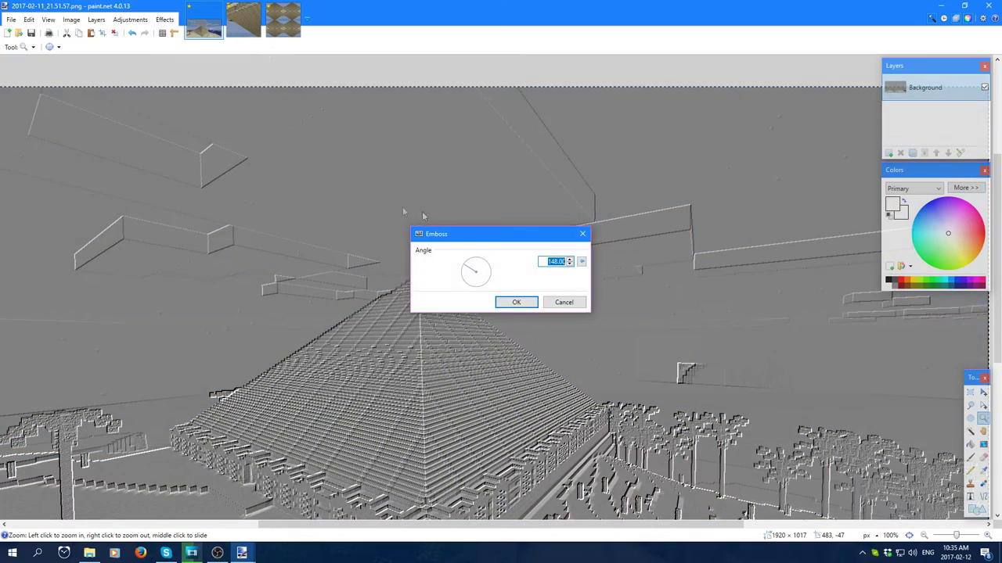
{"action": "left_click_drag", "start_coordinate": [468, 233], "coordinate": [548, 188]}
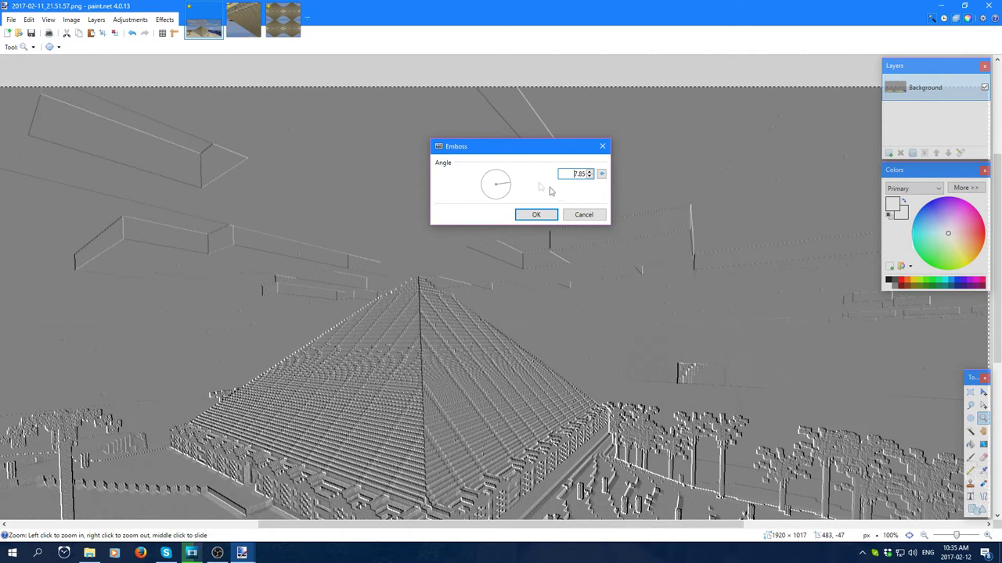
{"action": "left_click", "coordinate": [575, 213]}
- Preview Floyd-Steinberg dithering with 8 shades of gray, 16 Color Custom, and Black & White palettes
{"action": "left_click", "coordinate": [164, 20]}
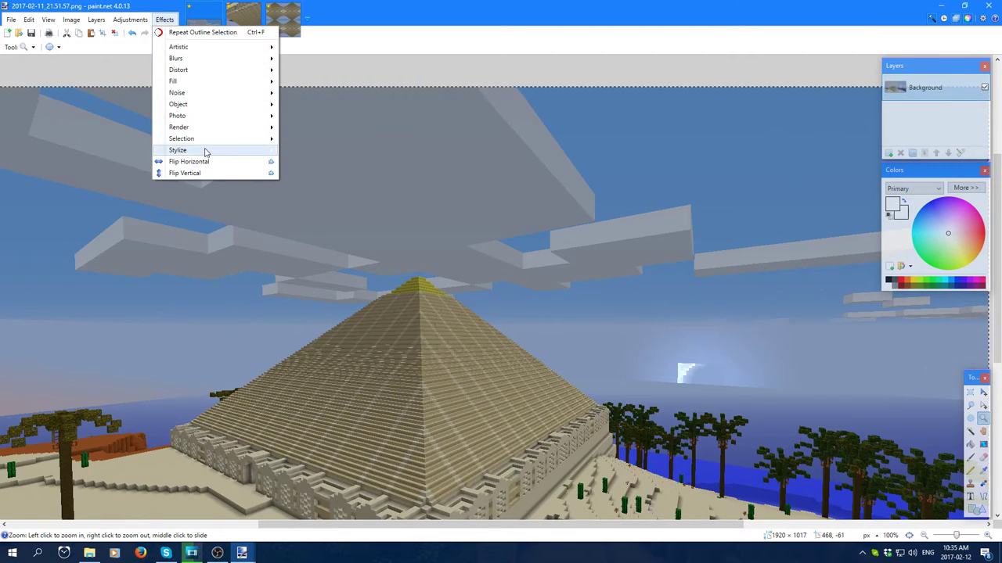
{"action": "mouse_move", "coordinate": [207, 151]}
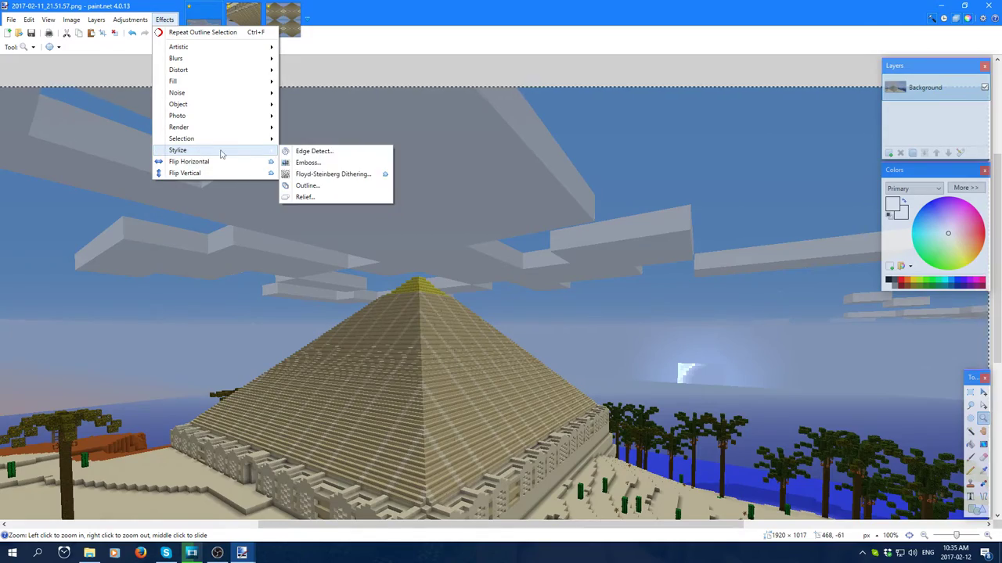
{"action": "left_click", "coordinate": [327, 175]}
{"action": "left_click", "coordinate": [486, 251]}
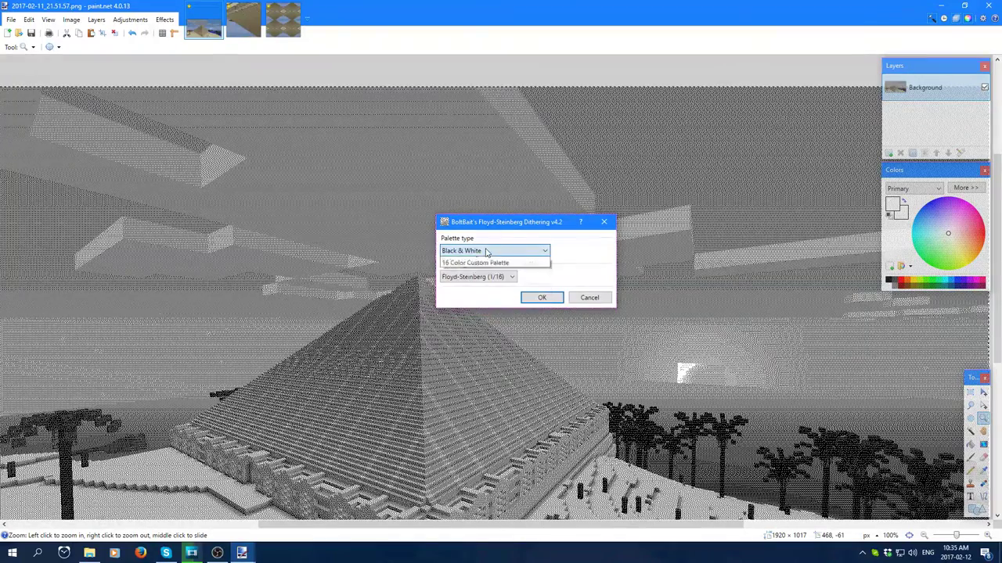
{"action": "left_click", "coordinate": [465, 281]}
{"action": "left_click", "coordinate": [470, 251]}
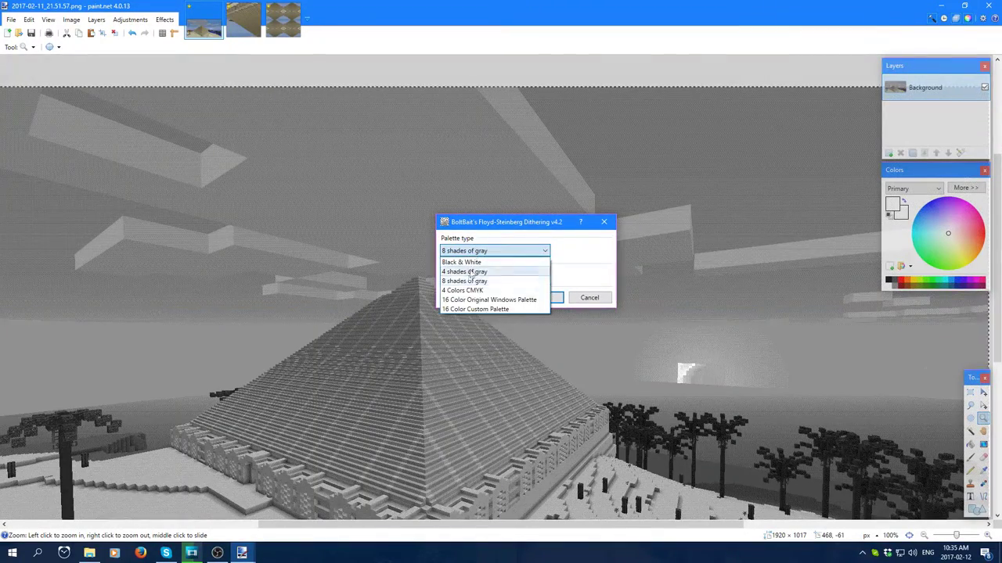
{"action": "left_click", "coordinate": [475, 309]}
{"action": "left_click", "coordinate": [469, 251]}
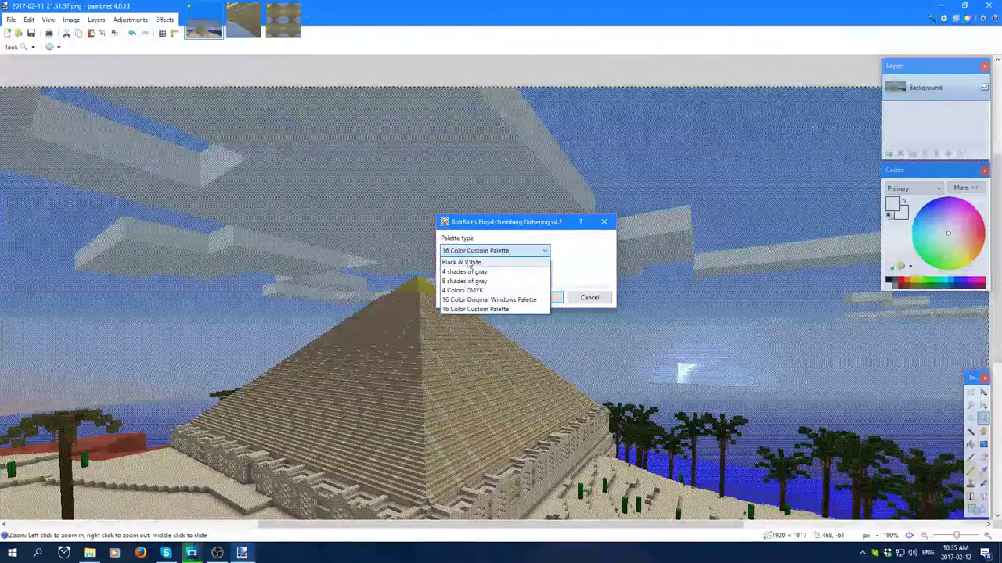
{"action": "left_click", "coordinate": [468, 263]}
- Try 8 gray, 16 Color Original Windows, 4 and 8 gray palettes, then cancel dithering
{"action": "left_click", "coordinate": [470, 251]}
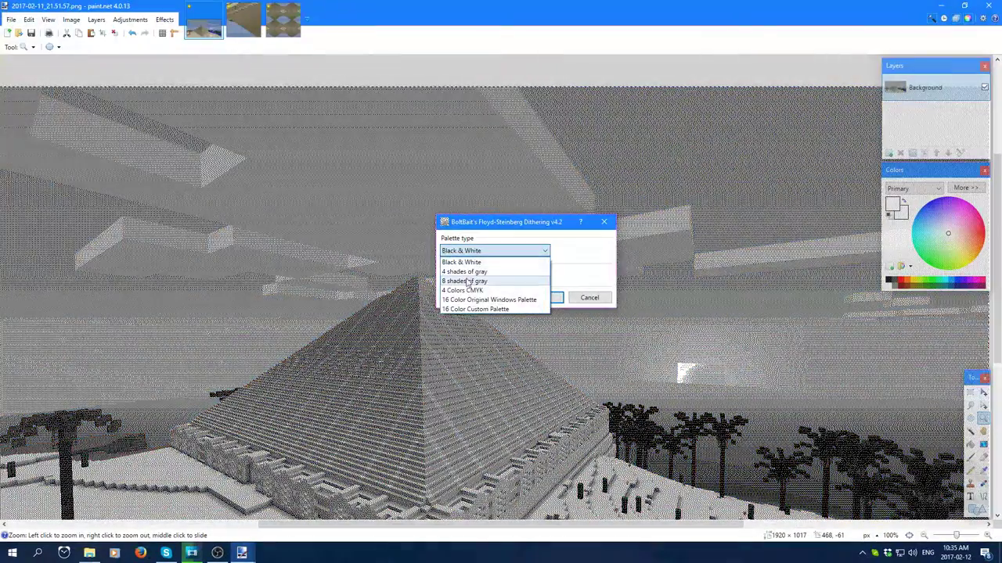
{"action": "left_click", "coordinate": [468, 282]}
{"action": "left_click", "coordinate": [469, 251]}
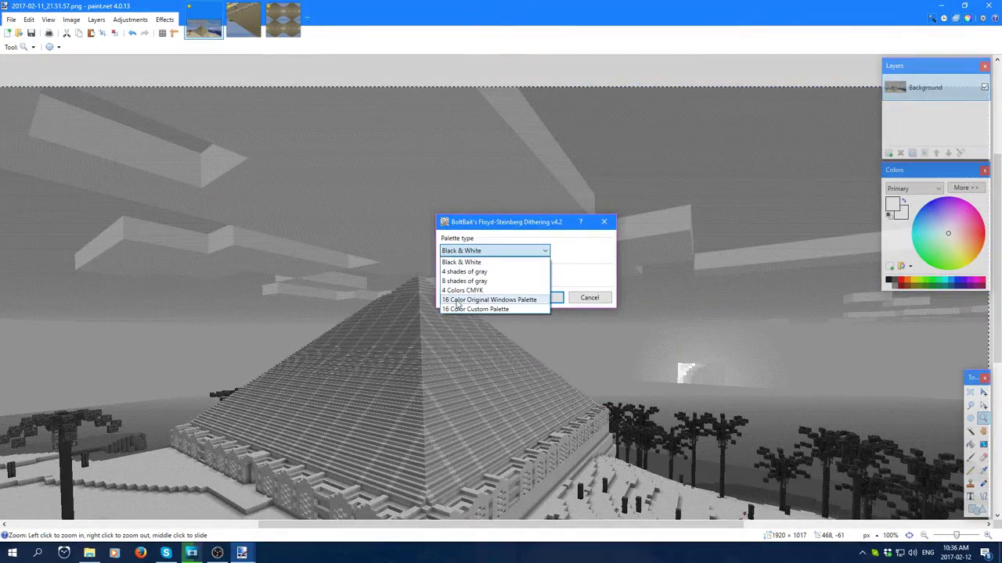
{"action": "left_click", "coordinate": [459, 301]}
{"action": "left_click", "coordinate": [467, 250]}
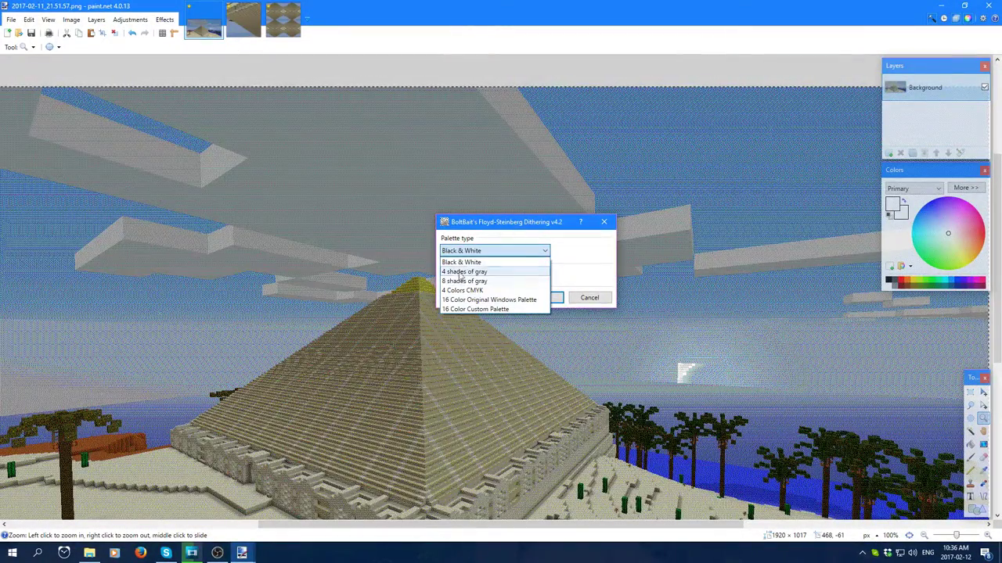
{"action": "left_click", "coordinate": [461, 272]}
{"action": "left_click", "coordinate": [467, 251]}
{"action": "left_click", "coordinate": [463, 282]}
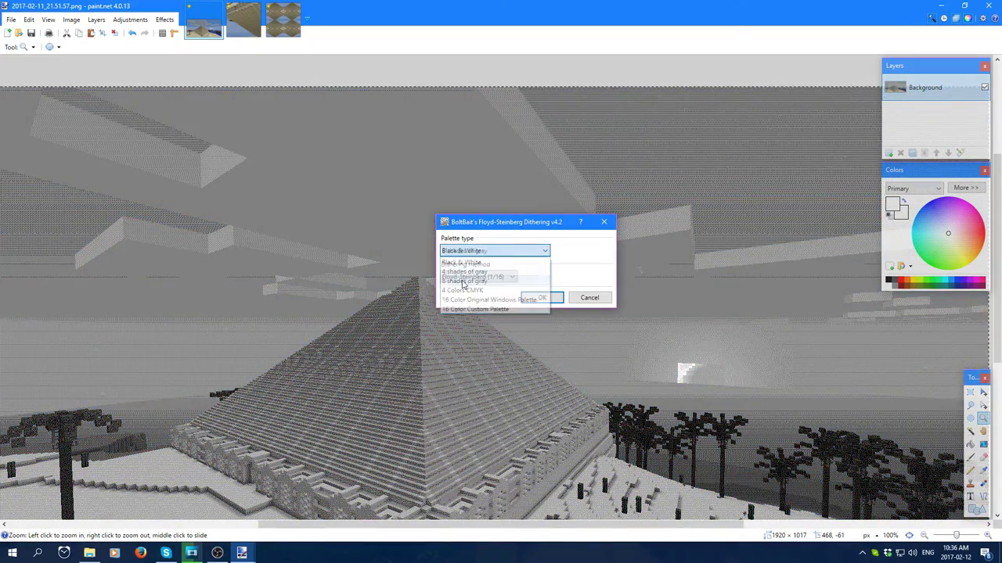
{"action": "left_click", "coordinate": [580, 298]}
- Preview the Outline effect at intensity 100, then discard it
{"action": "left_click", "coordinate": [165, 20]}
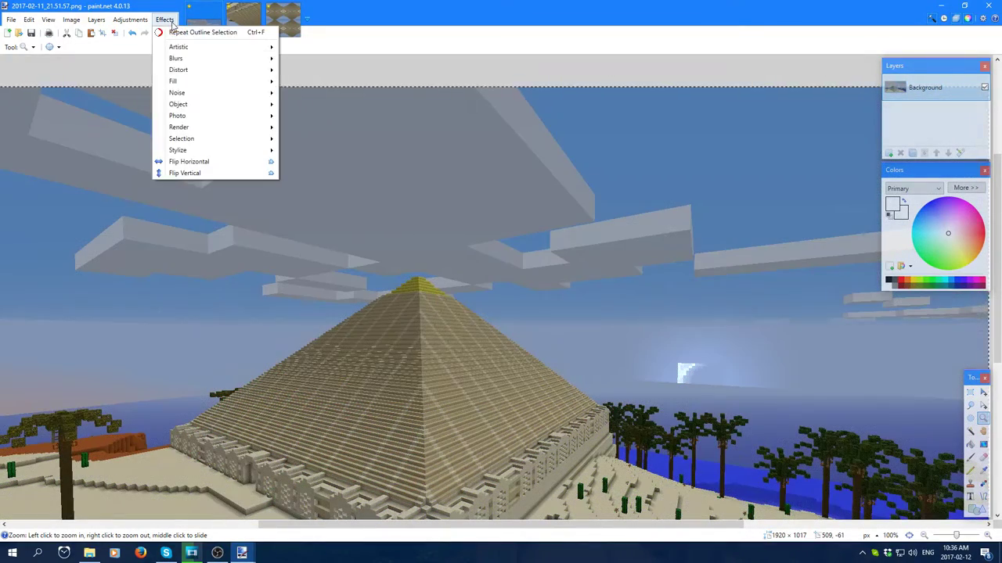
{"action": "mouse_move", "coordinate": [171, 152]}
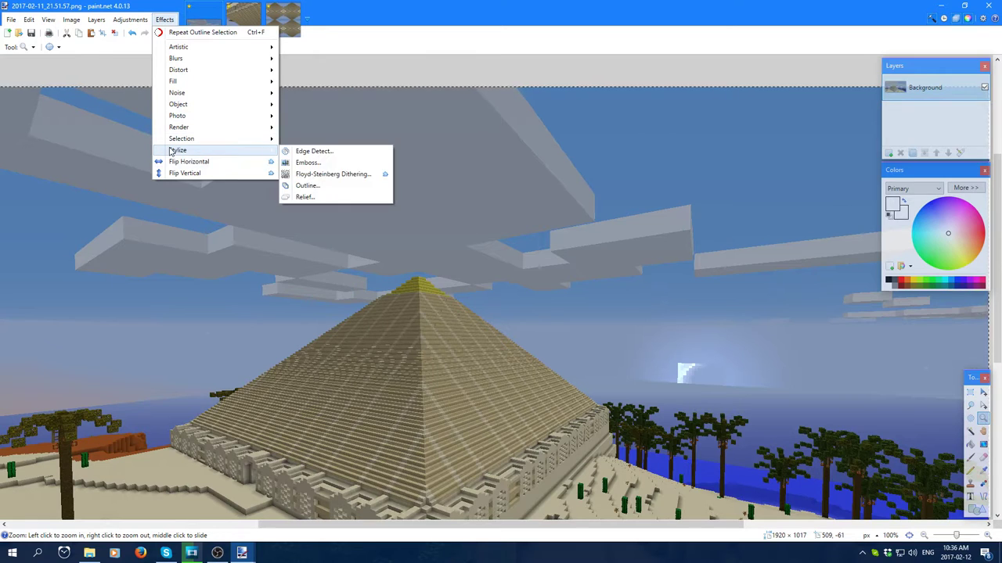
{"action": "left_click", "coordinate": [307, 185]}
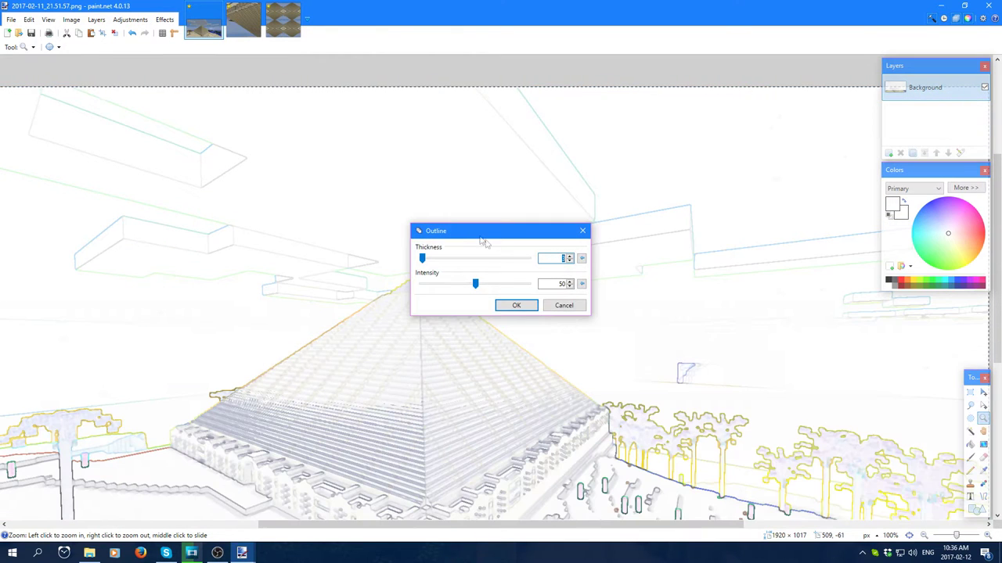
{"action": "left_click_drag", "start_coordinate": [481, 237], "coordinate": [599, 196]}
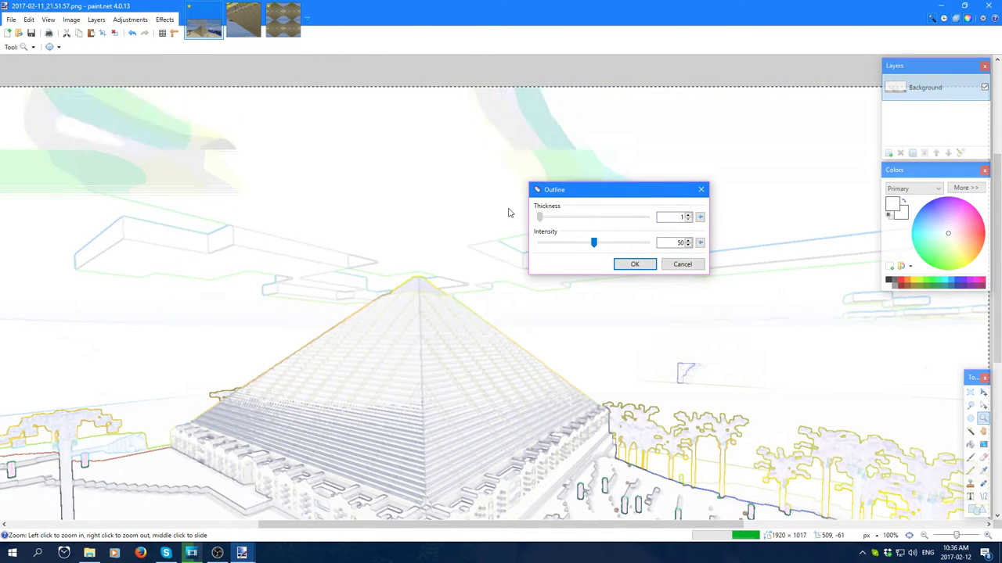
{"action": "left_click_drag", "start_coordinate": [630, 248], "coordinate": [673, 248]}
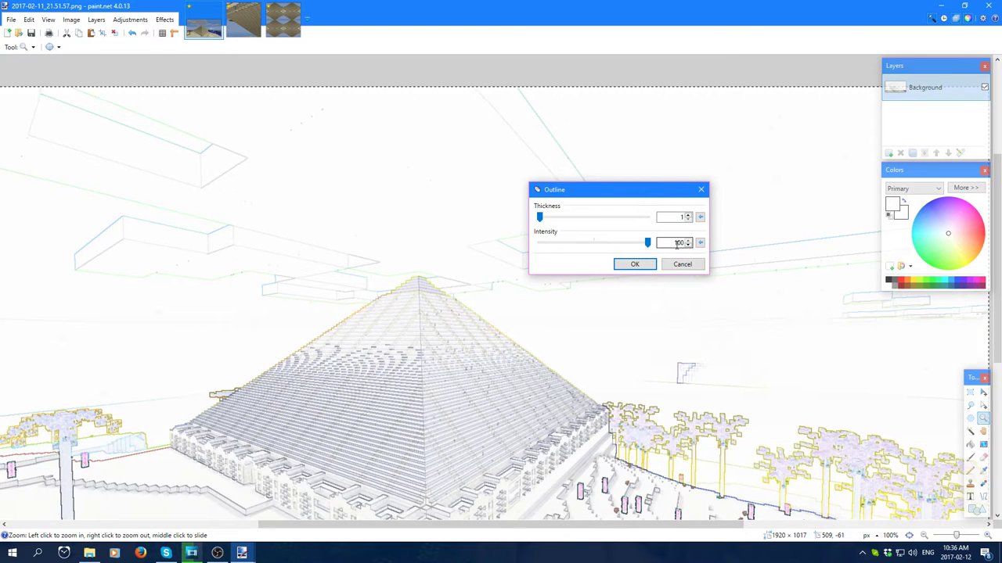
{"action": "left_click", "coordinate": [682, 265]}
- Apply the Stylize Relief effect to the pyramid screenshot
{"action": "left_click", "coordinate": [160, 22]}
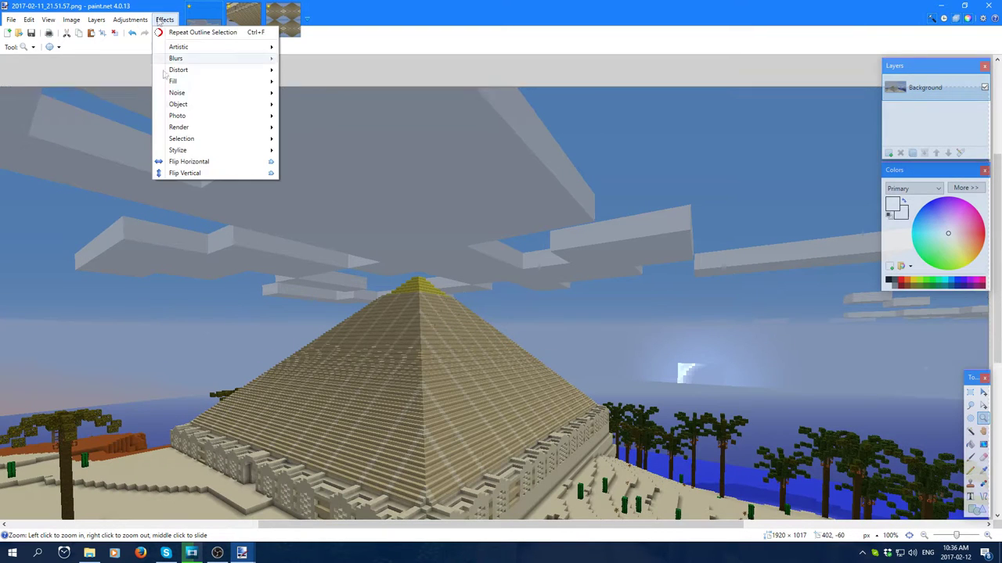
{"action": "mouse_move", "coordinate": [172, 150]}
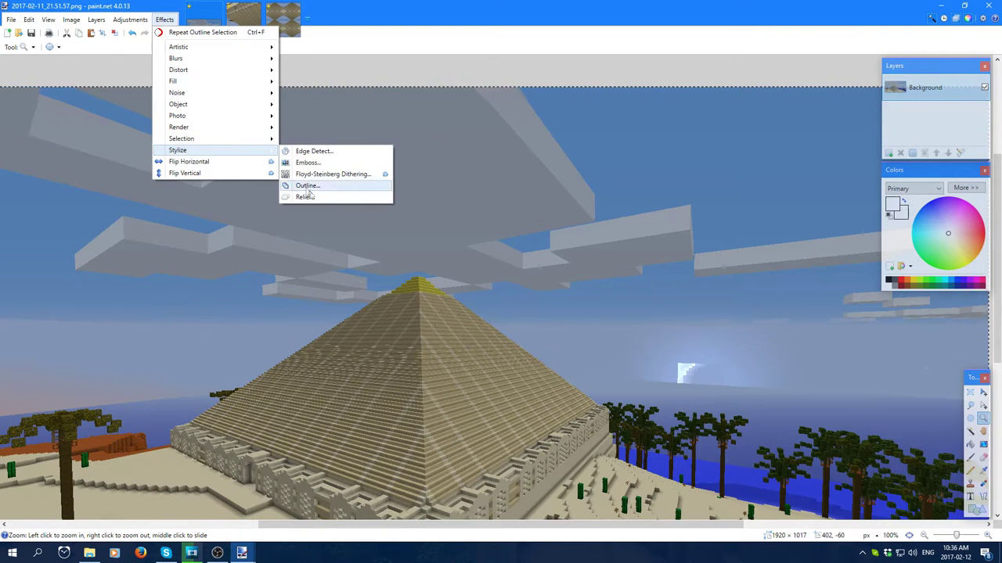
{"action": "left_click", "coordinate": [307, 197]}
{"action": "left_click_drag", "start_coordinate": [479, 238], "coordinate": [685, 230]}
{"action": "left_click", "coordinate": [783, 249]}
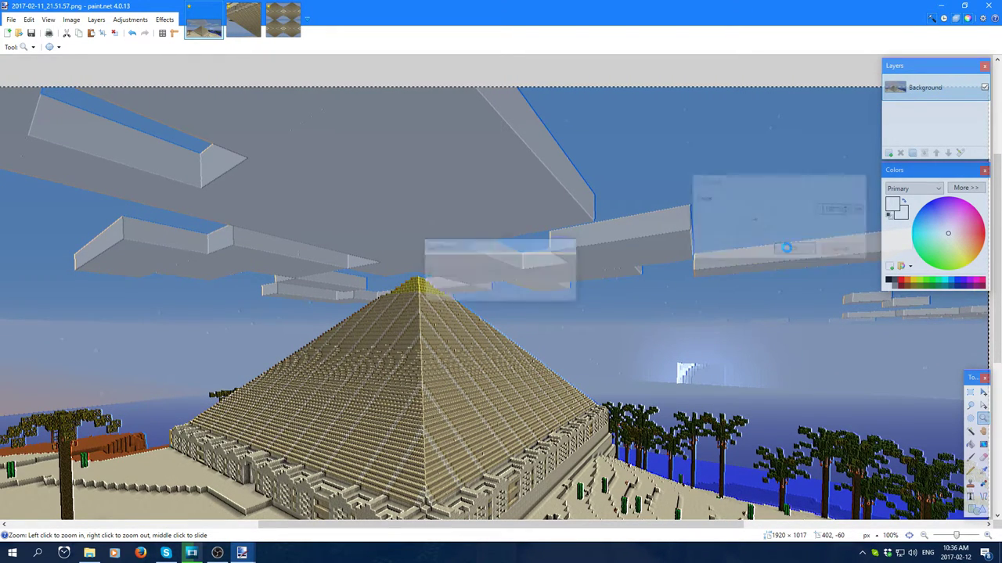
{"action": "left_click", "coordinate": [162, 20]}
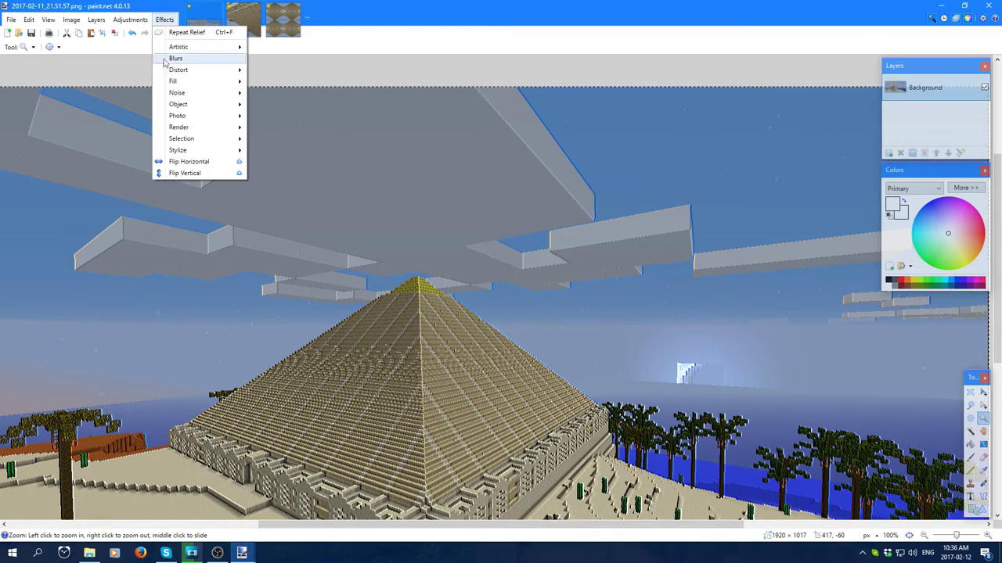
- Mirror the image horizontally and flip it upside down
{"action": "left_click", "coordinate": [180, 163]}
{"action": "left_click", "coordinate": [164, 19]}
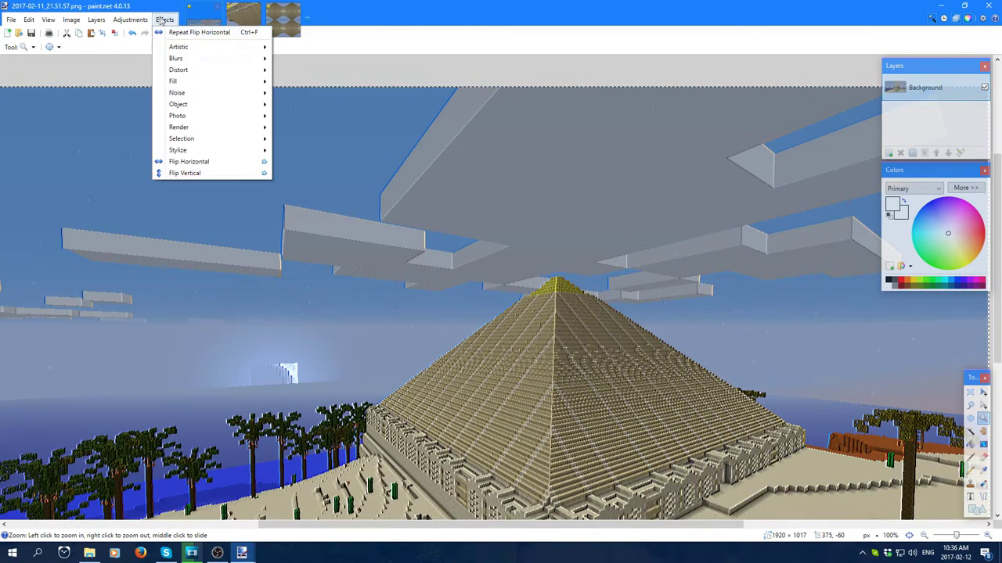
{"action": "left_click", "coordinate": [187, 203]}
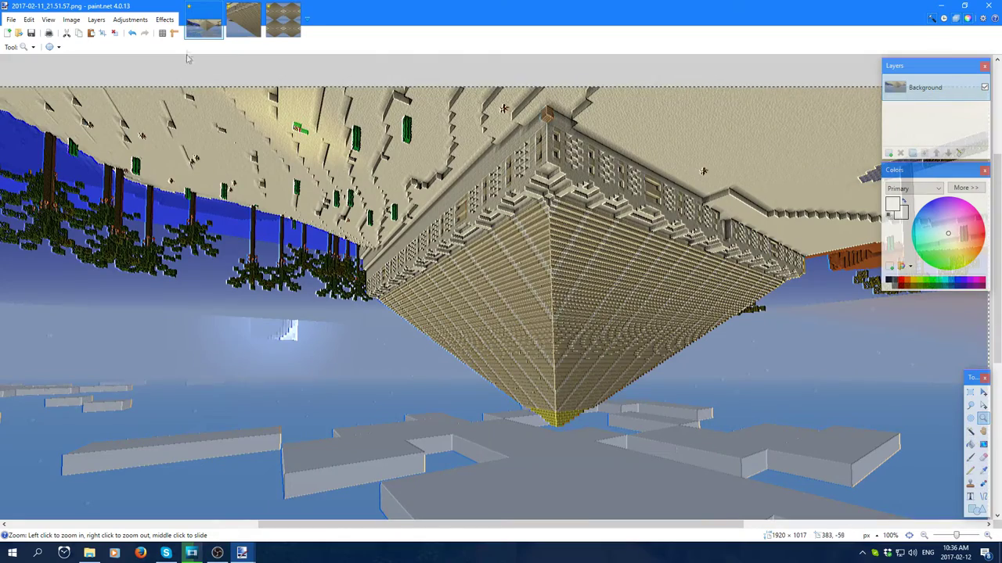
- Flip the image back horizontally and vertically, then restore the window from full screen
{"action": "left_click", "coordinate": [163, 20]}
{"action": "left_click", "coordinate": [184, 161]}
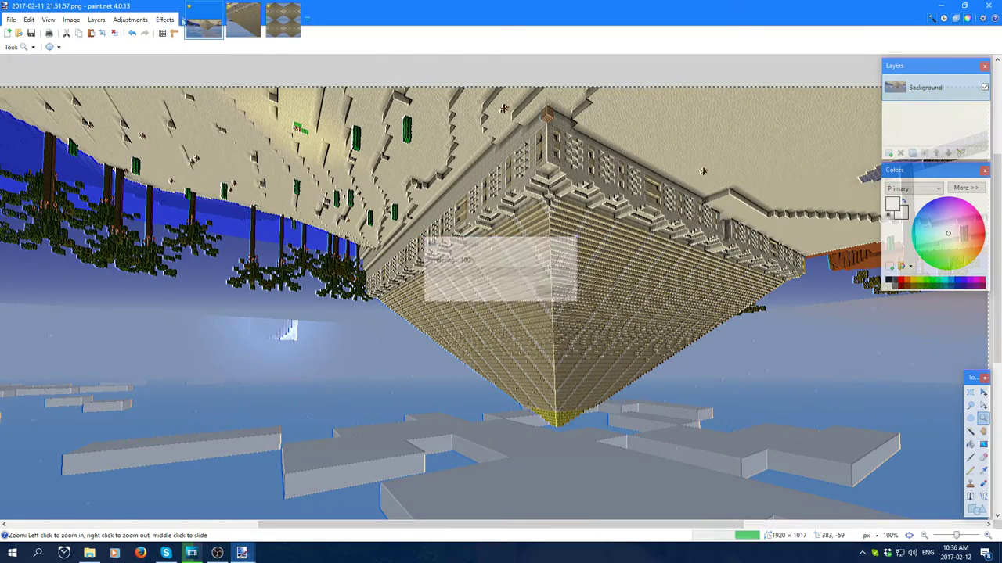
{"action": "left_click", "coordinate": [164, 20]}
{"action": "left_click", "coordinate": [185, 173]}
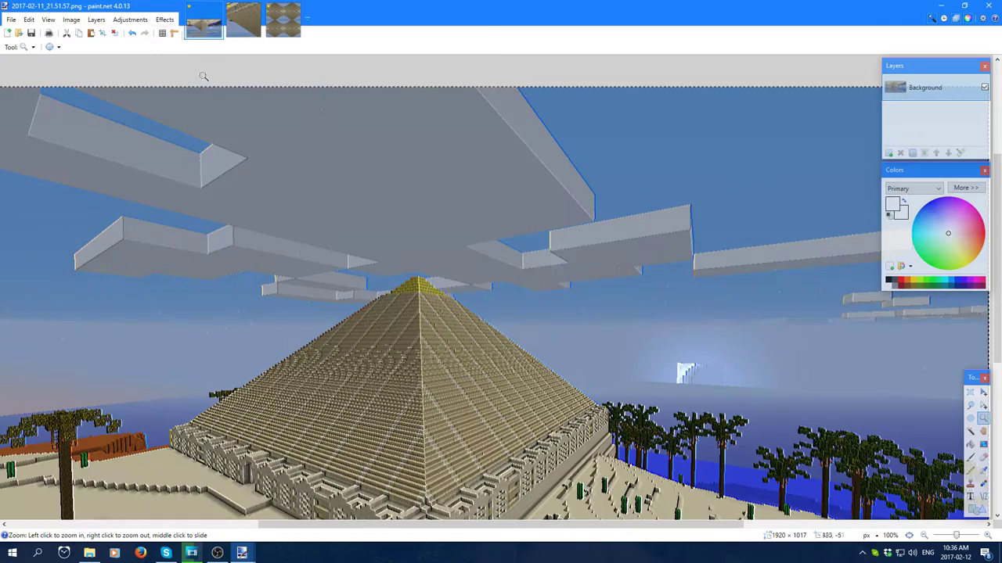
{"action": "left_click", "coordinate": [164, 19]}
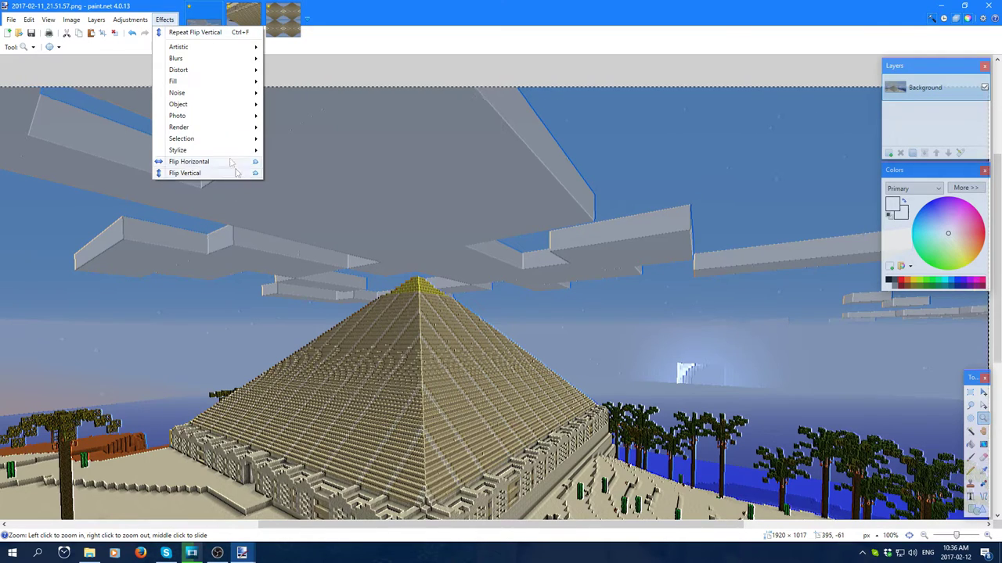
{"action": "key", "text": "super+Down"}
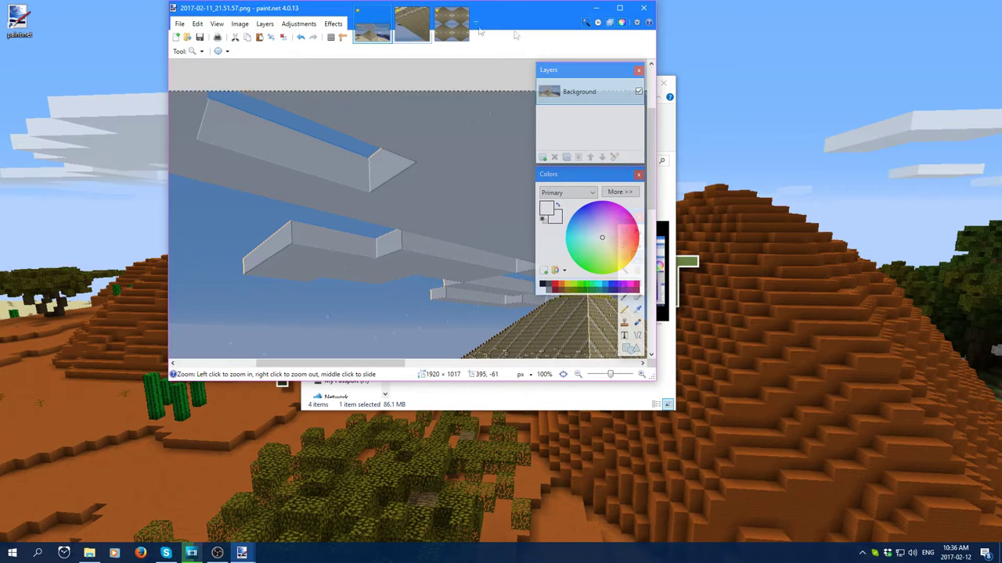
- Attempt to close Paint.NET, cancel at the Unsaved Changes prompt, and maximize the window
{"action": "left_click", "coordinate": [643, 8]}
{"action": "left_click", "coordinate": [380, 263]}
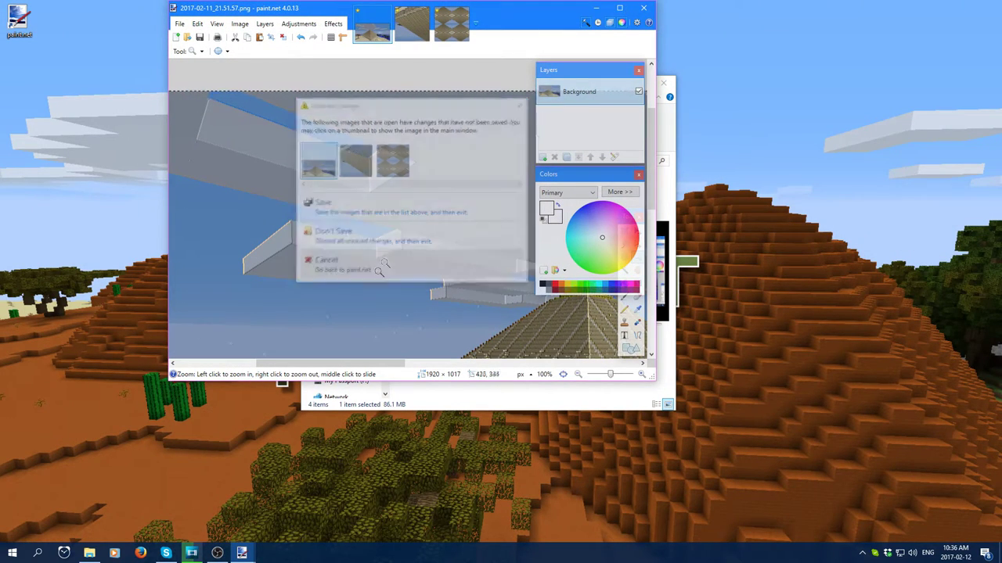
{"action": "key", "text": "super+Up"}
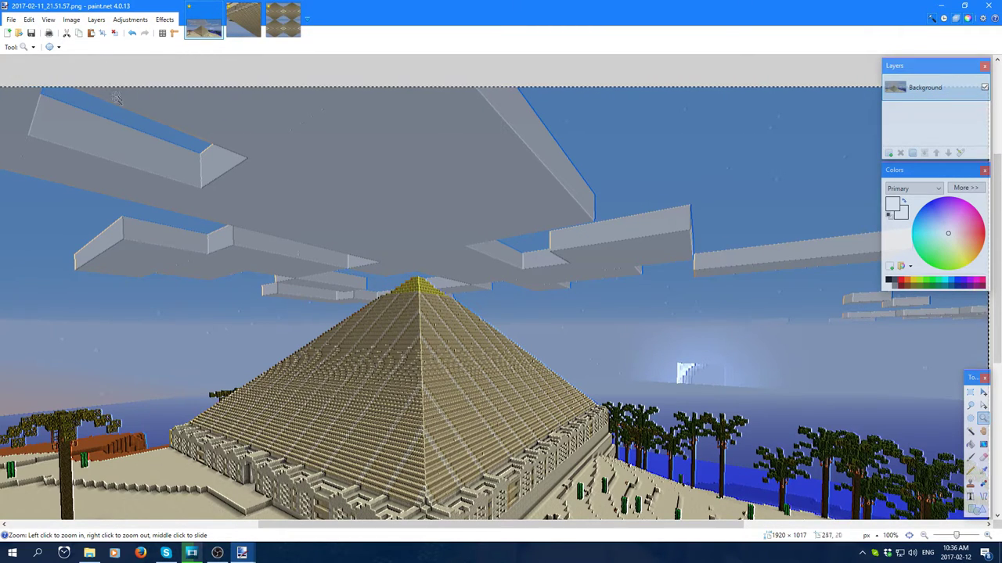
- Zoom in on the image top, zoom to fit, then return to actual size
{"action": "left_click", "coordinate": [217, 62]}
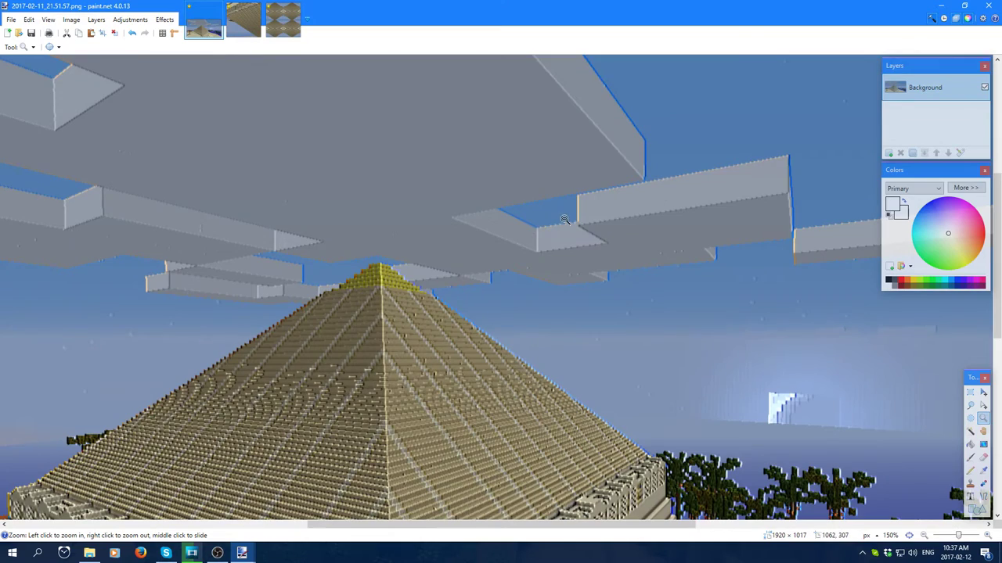
{"action": "key", "text": "ctrl+b"}
{"action": "left_click", "coordinate": [166, 20]}
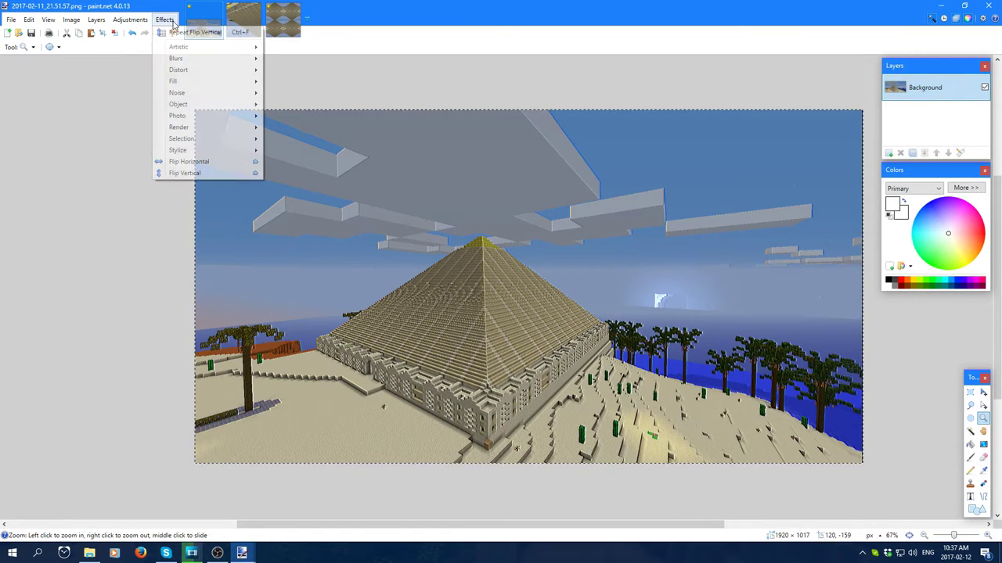
{"action": "left_click", "coordinate": [468, 127]}
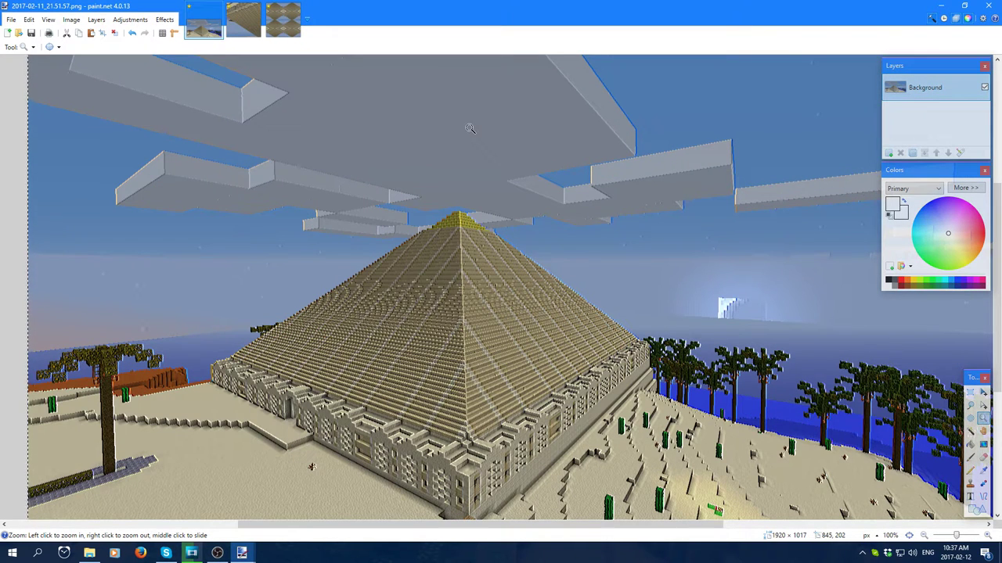